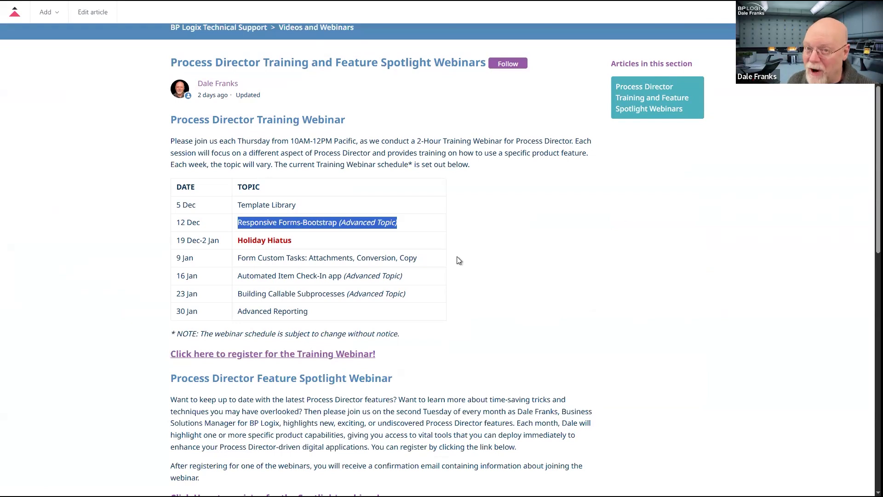
- Highlight the advanced-topic labels for the 12 Dec, 16 Jan and 23 Jan rows and Advanced Reporting
left_click(474, 229)
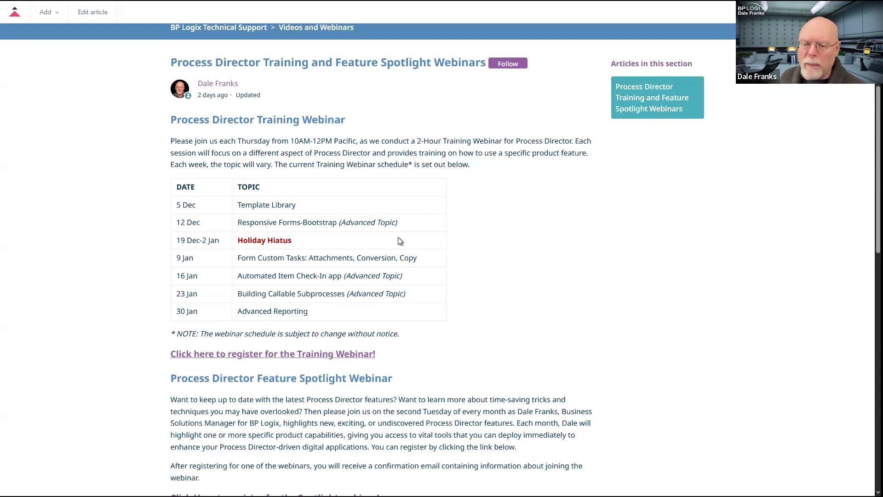
left_click_drag(406, 224, 340, 226)
left_click_drag(402, 278, 345, 282)
left_click(411, 294)
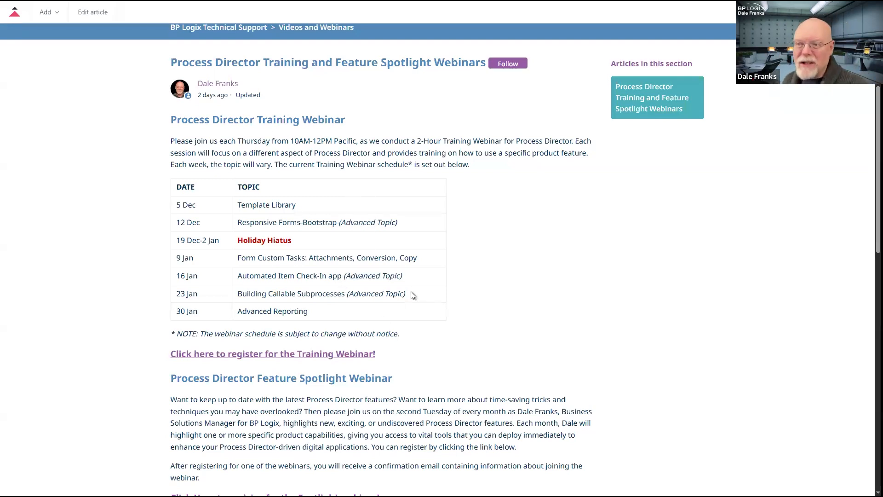
left_click_drag(338, 275, 407, 289)
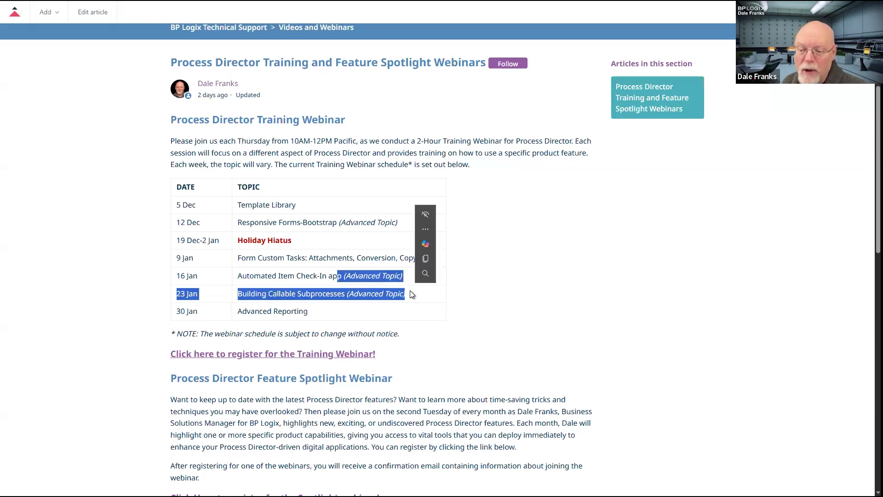
left_click(410, 290)
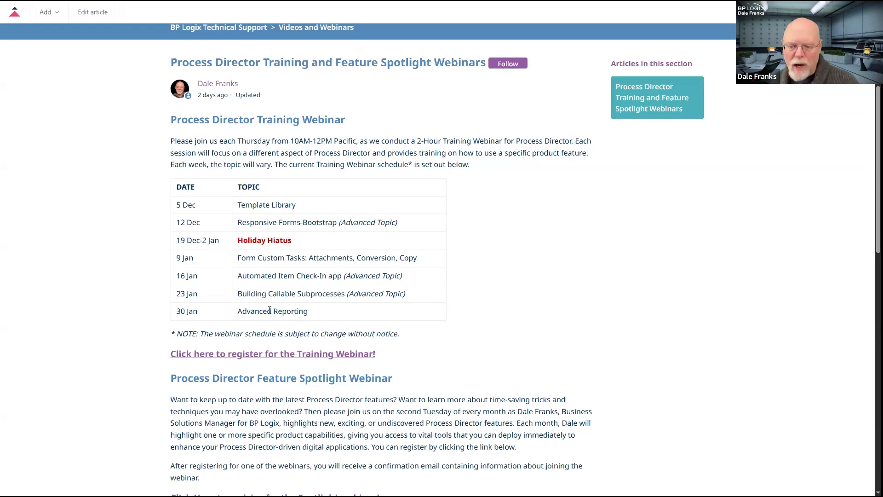
left_click_drag(296, 311, 259, 309)
left_click(353, 313)
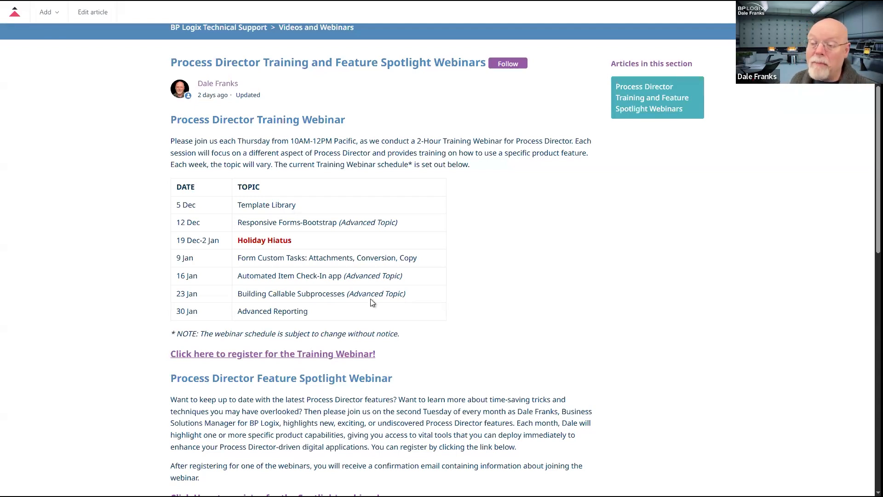
- Scroll the webinar schedule, then switch to the Process Director Content List
scroll(372, 302, "up", 4)
scroll(372, 303, "down", 4)
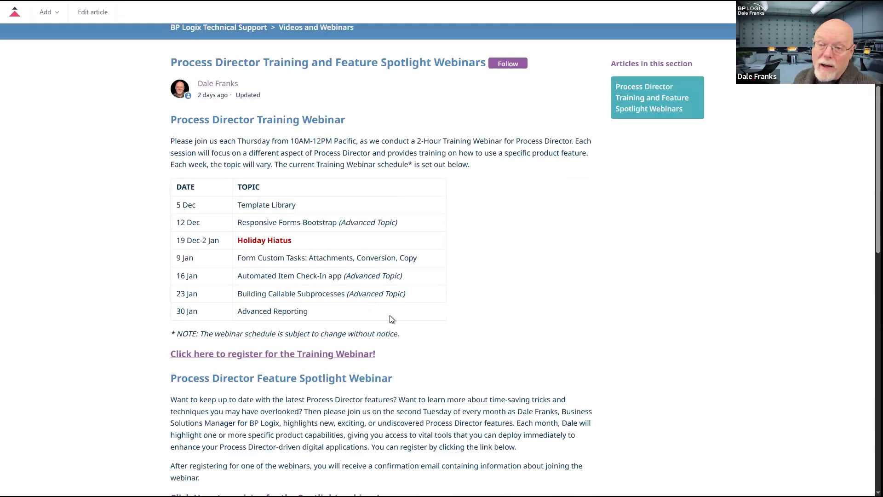
scroll(390, 319, "up", 1)
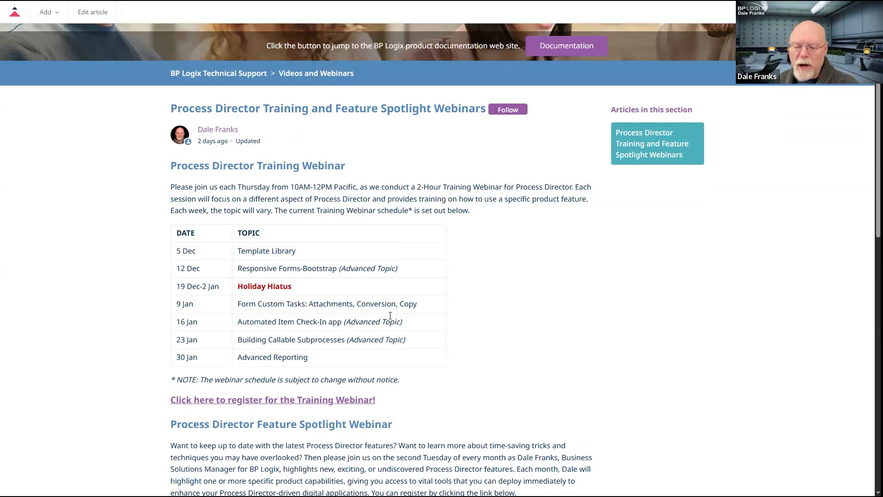
scroll(389, 316, "down", 4)
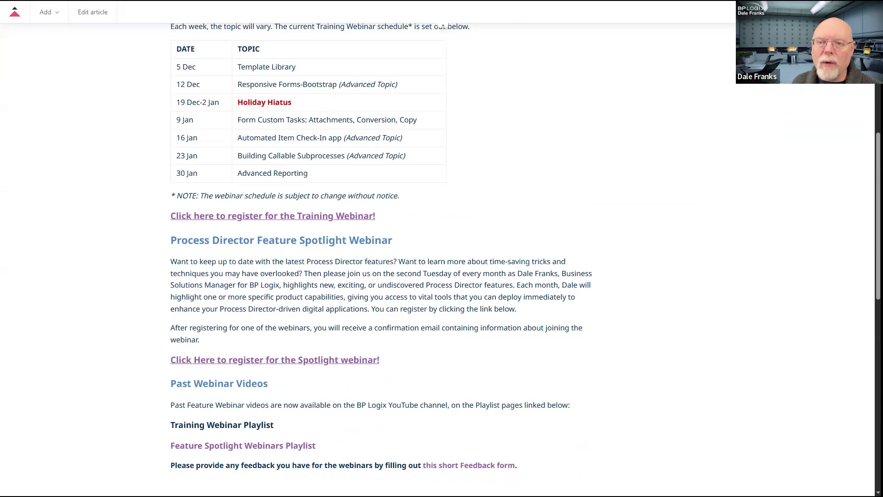
key("ctrl+Tab")
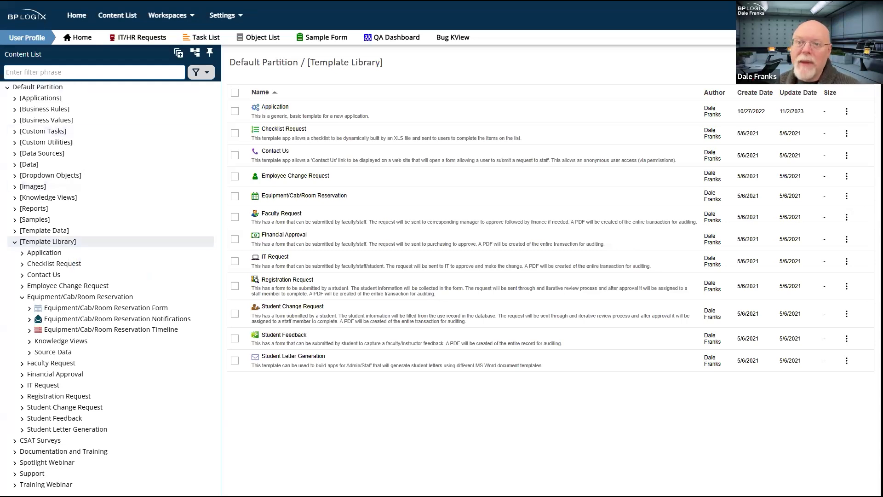
- Return to the Help Center and open the Process Director Software and Downloads page
key("ctrl+Tab")
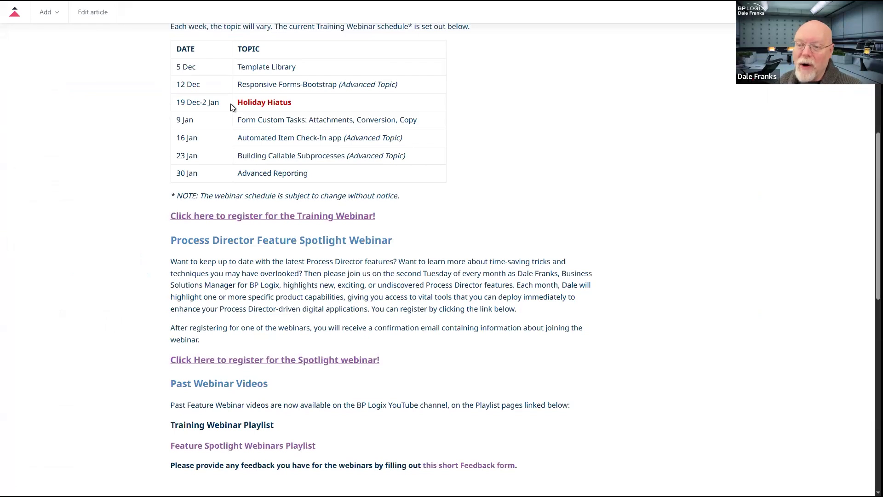
scroll(231, 104, "up", 8)
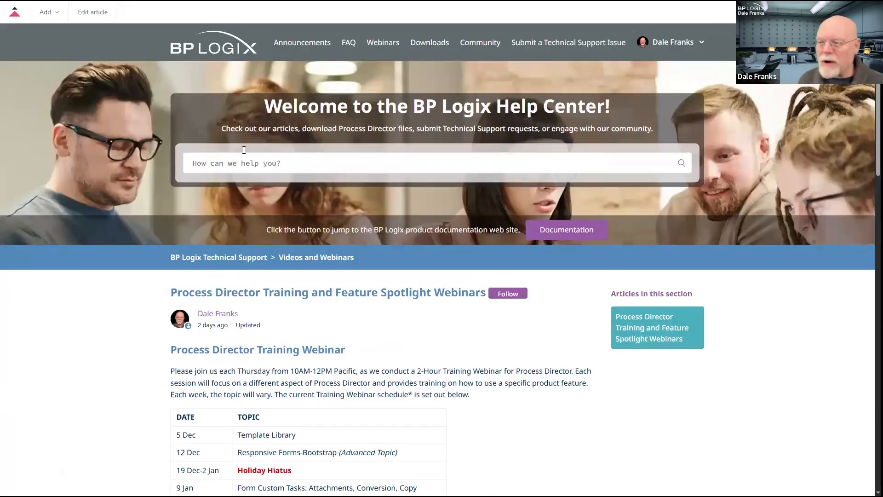
left_click(440, 46)
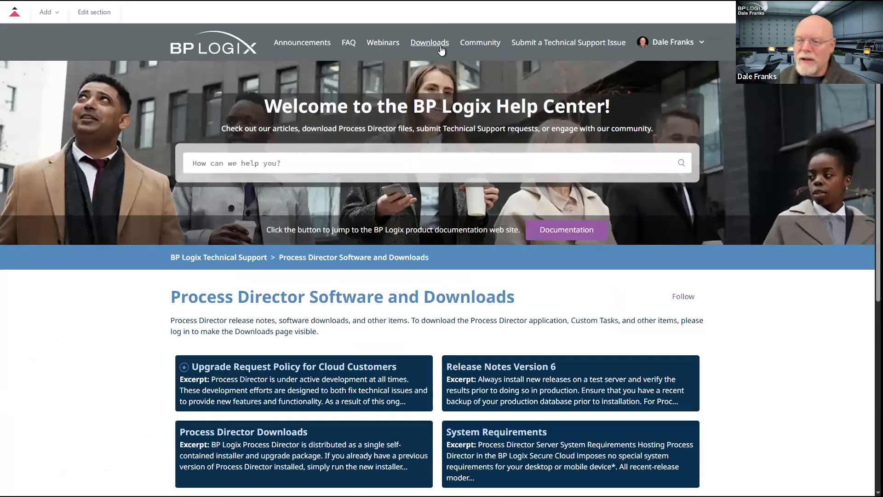
scroll(473, 288, "down", 4)
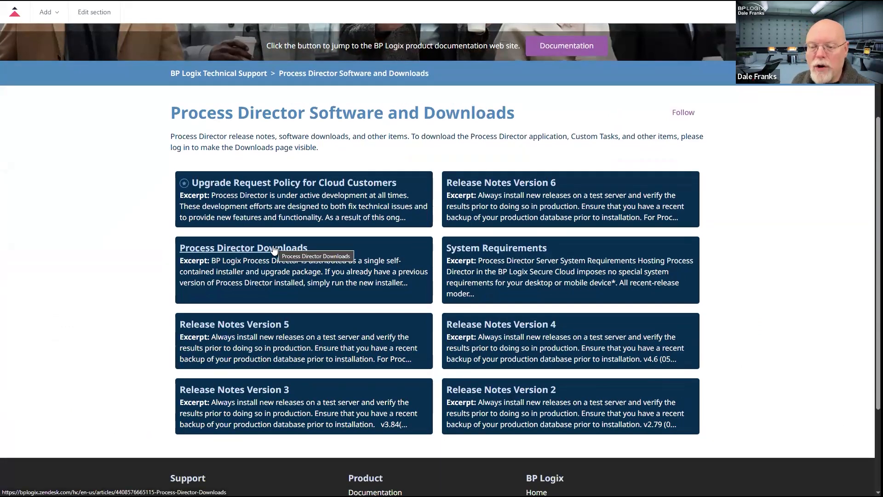
- Open the Process Director Downloads article and highlight the v4.41 legacy Custom Tasks note
left_click(241, 252)
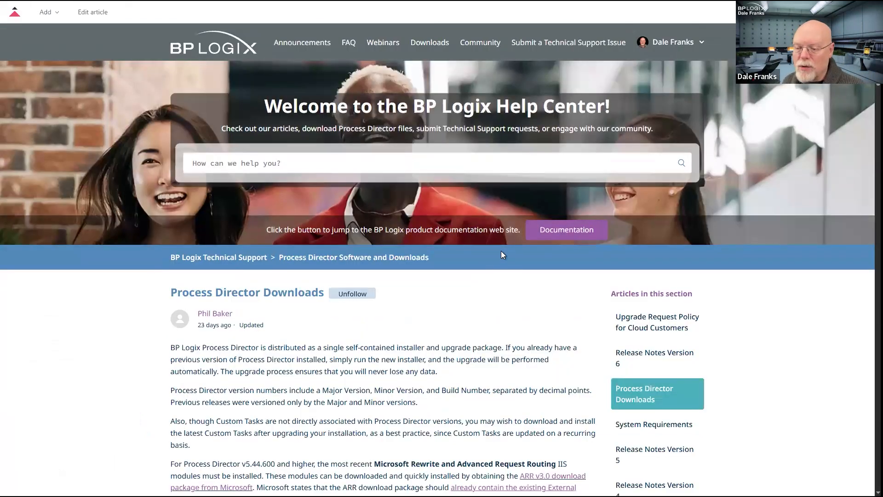
scroll(506, 253, "down", 10)
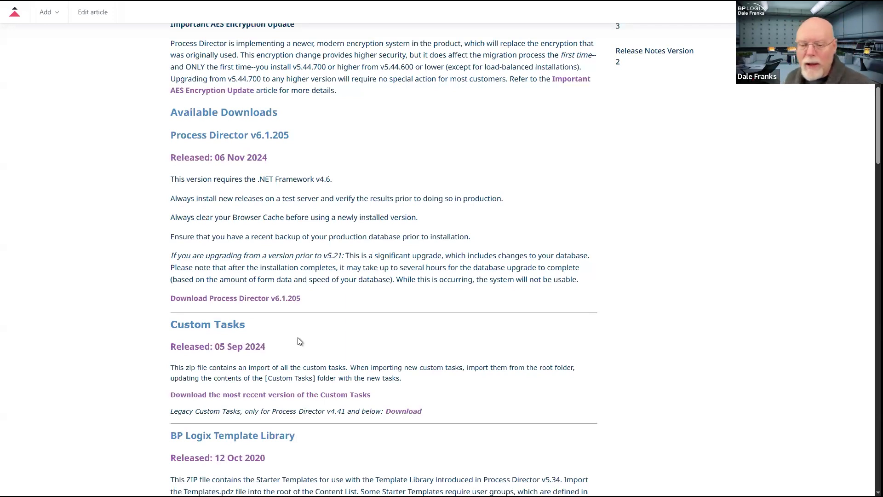
scroll(298, 338, "down", 2)
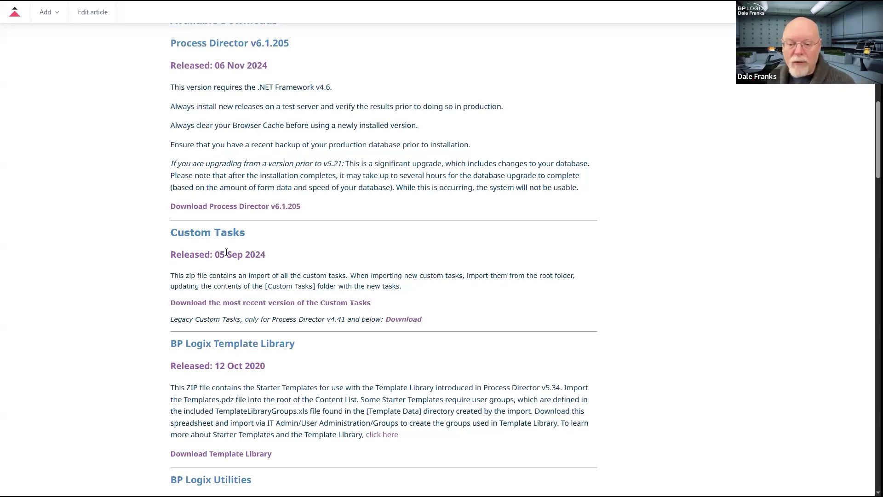
left_click_drag(321, 316, 357, 318)
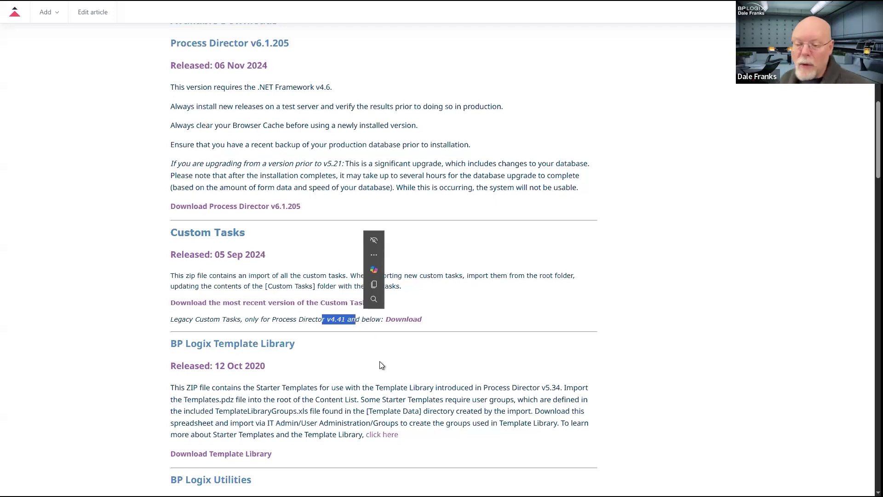
left_click(473, 269)
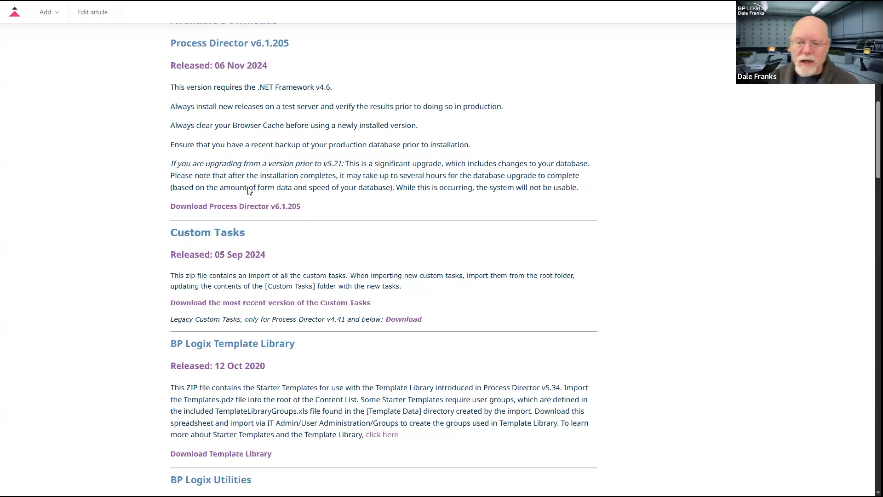
- Highlight the release dates 06 Nov 2024 and 05 Sep 2024, then reach the Template Library download
left_click_drag(266, 254, 217, 258)
left_click_drag(268, 65, 211, 66)
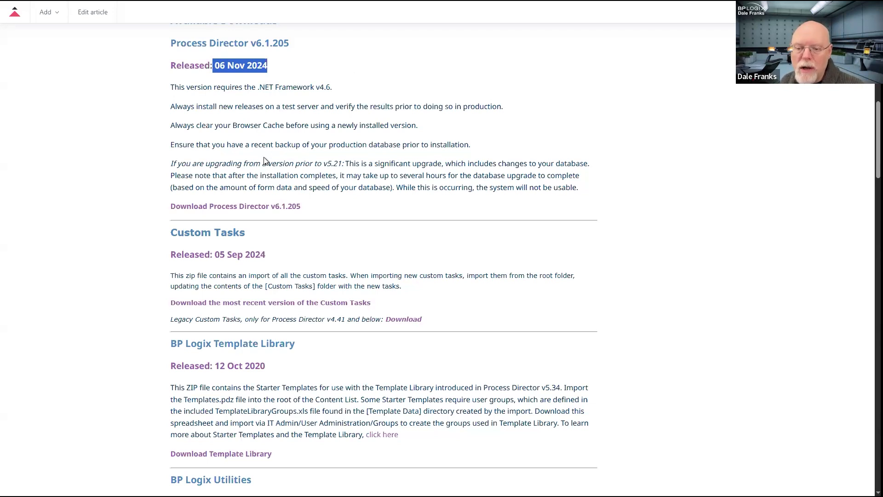
left_click_drag(266, 255, 214, 249)
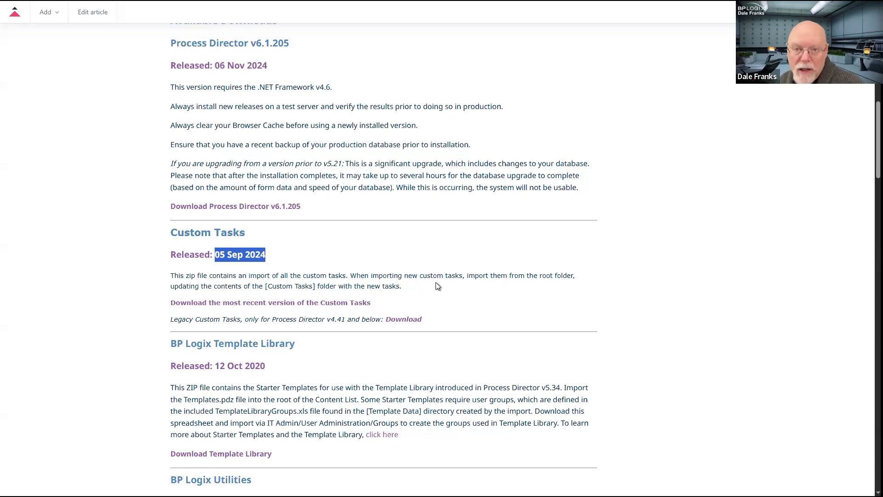
left_click(451, 274)
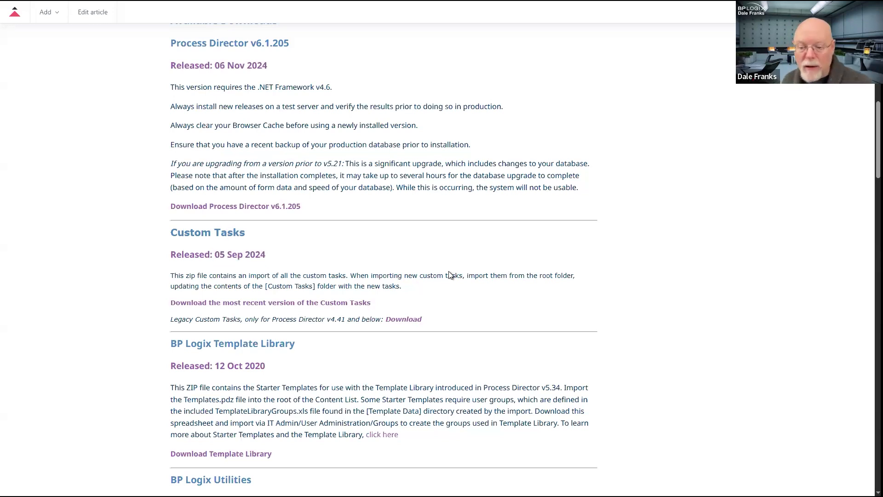
scroll(451, 274, "down", 4)
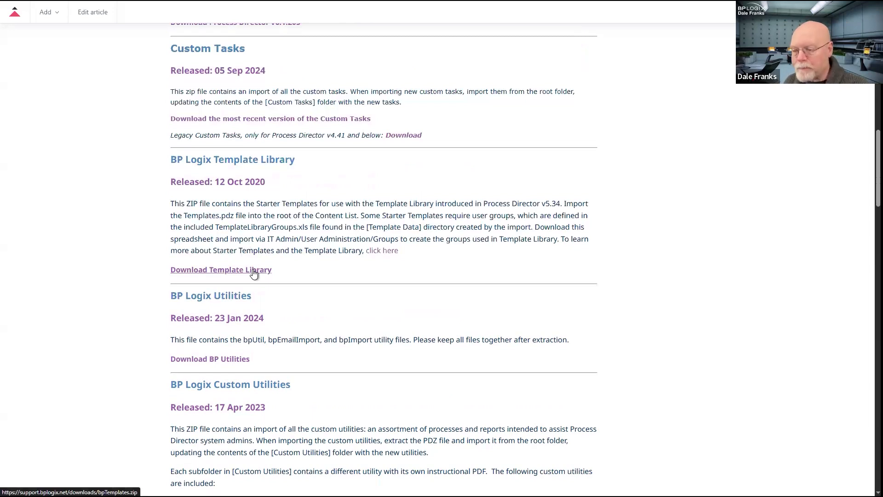
- Show the [Template Data] folder in Process Director, listing TemplateLibraryGroups.xls and other items
key("ctrl+Tab")
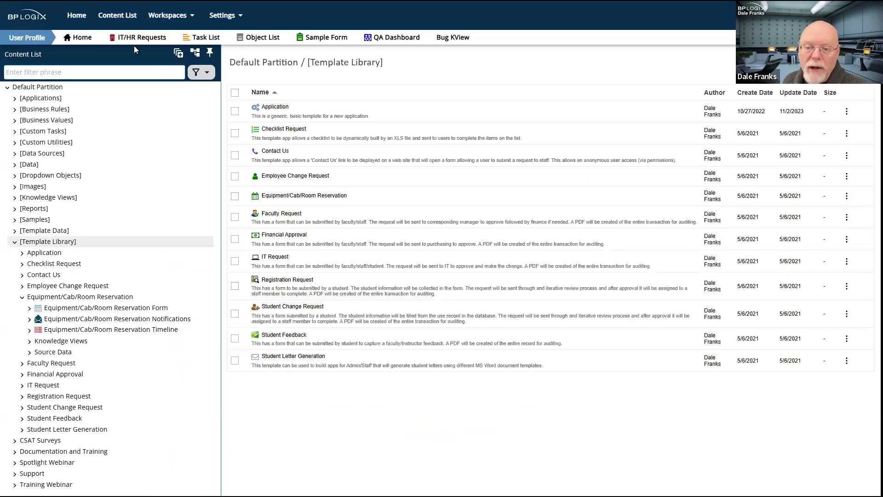
left_click(59, 231)
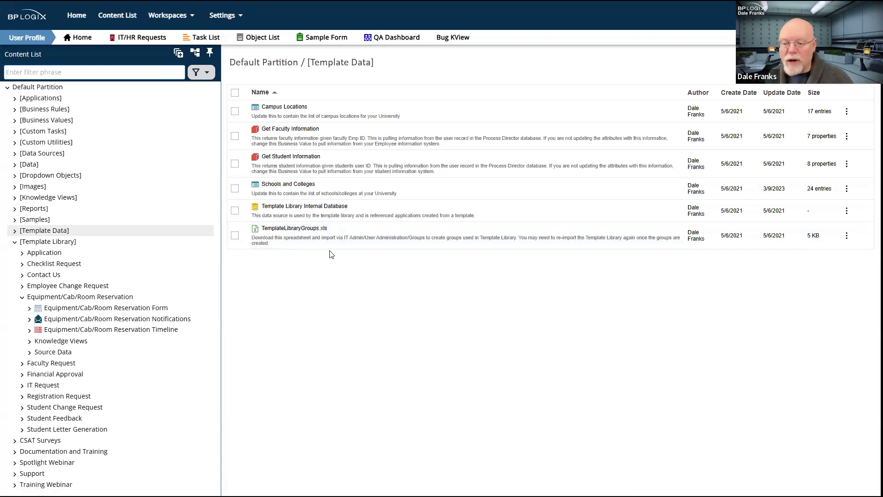
- Download a copy of TemplateLibraryGroups.xls and open it in Excel
left_click(297, 231)
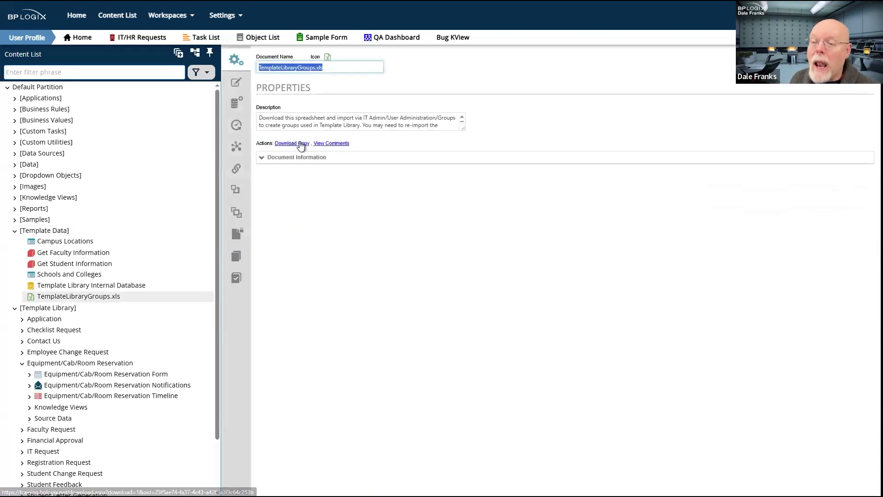
left_click(302, 144)
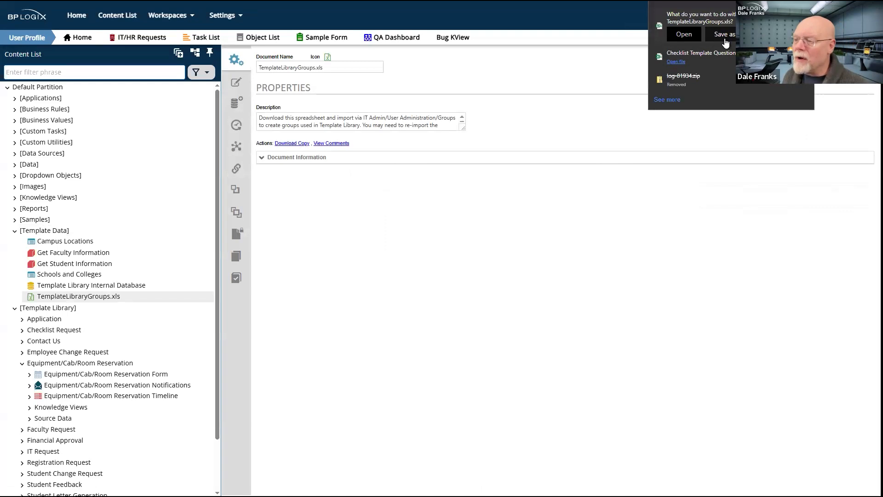
left_click(688, 35)
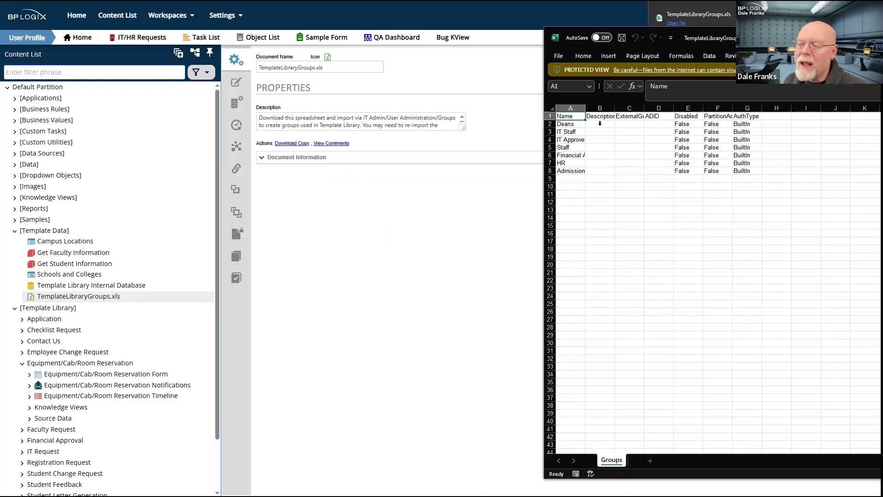
- Widen column A to read group names like Financial Aid, Deans and Admissions, then close Excel
left_click_drag(585, 108, 626, 109)
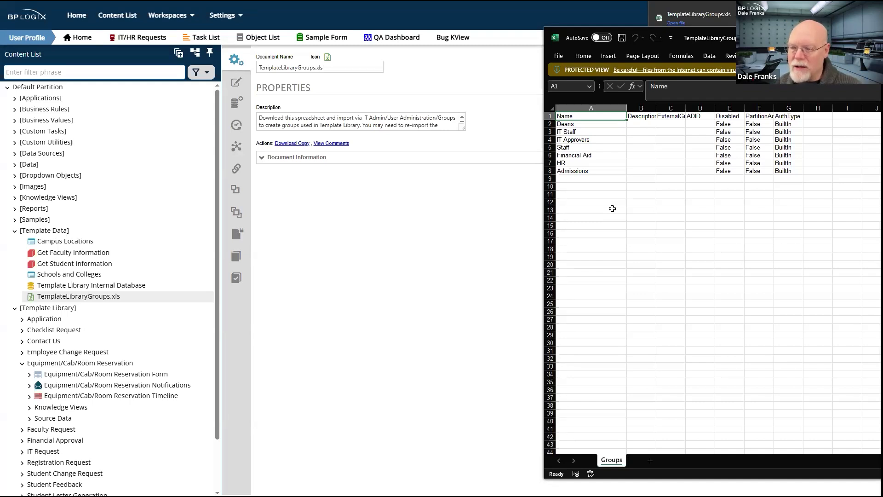
left_click(576, 155)
left_click(569, 123)
left_click(579, 173)
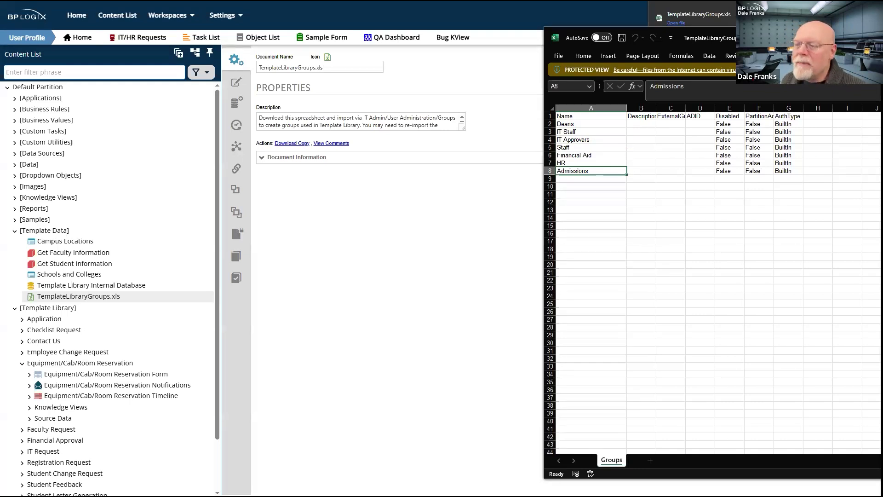
key("alt+F4")
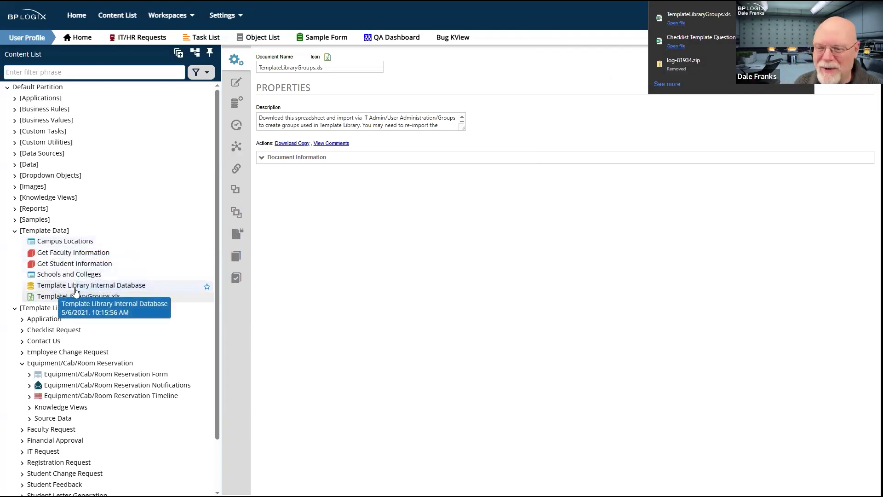
- Open the Schools and Colleges dropdown object listed under [Template Data]
left_click(54, 232)
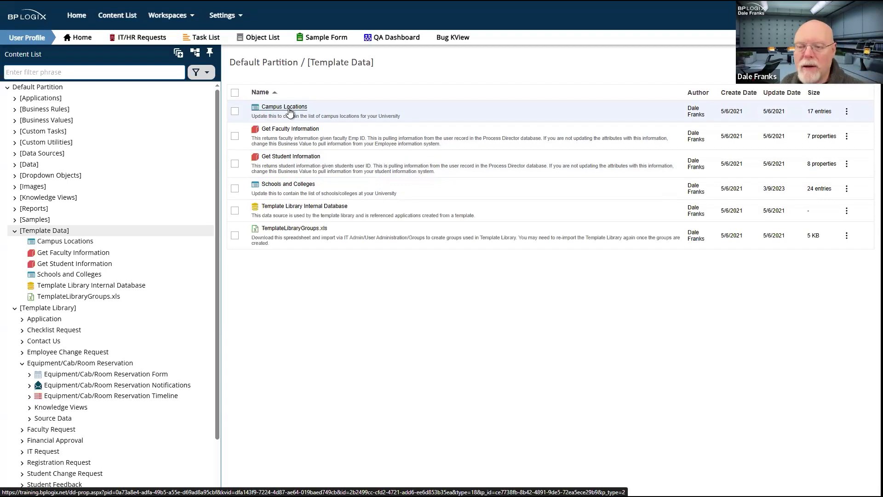
left_click(287, 185)
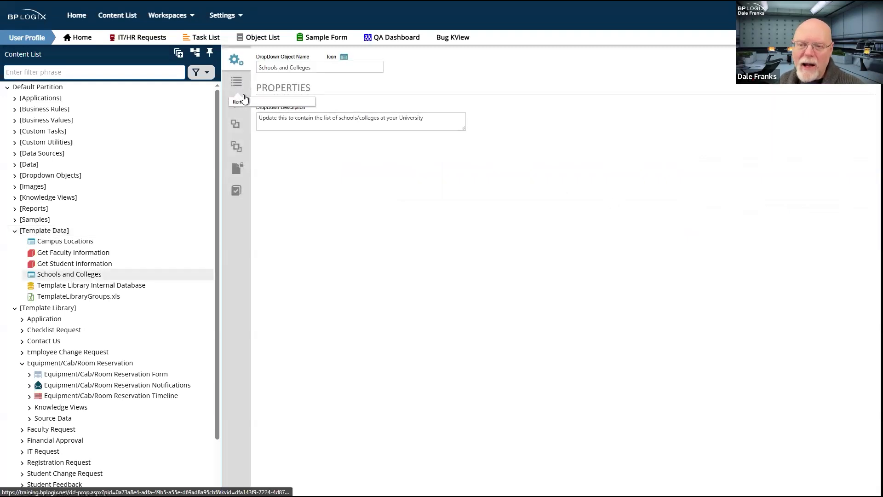
left_click(237, 82)
scroll(565, 163, "down", 1)
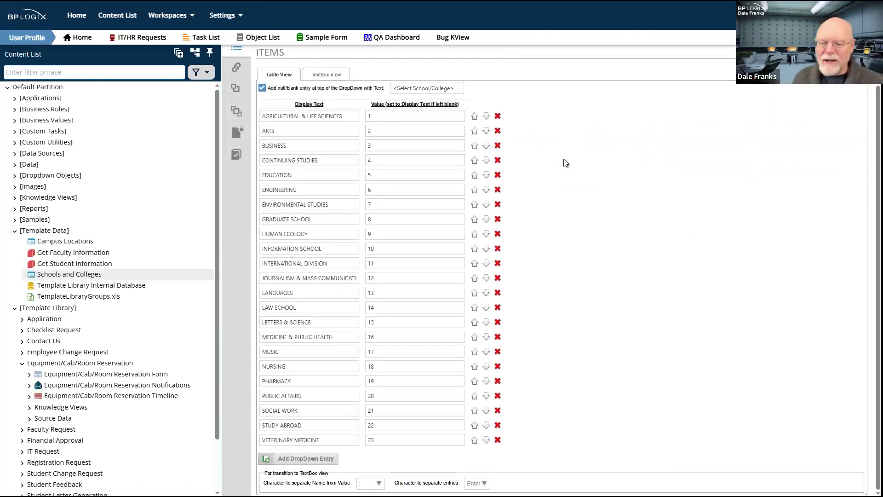
scroll(565, 163, "up", 1)
scroll(565, 163, "down", 1)
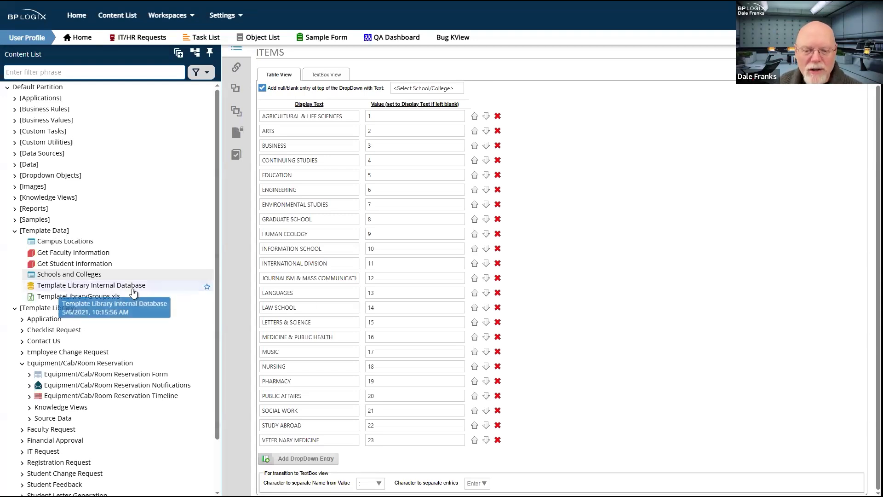
left_click(84, 277)
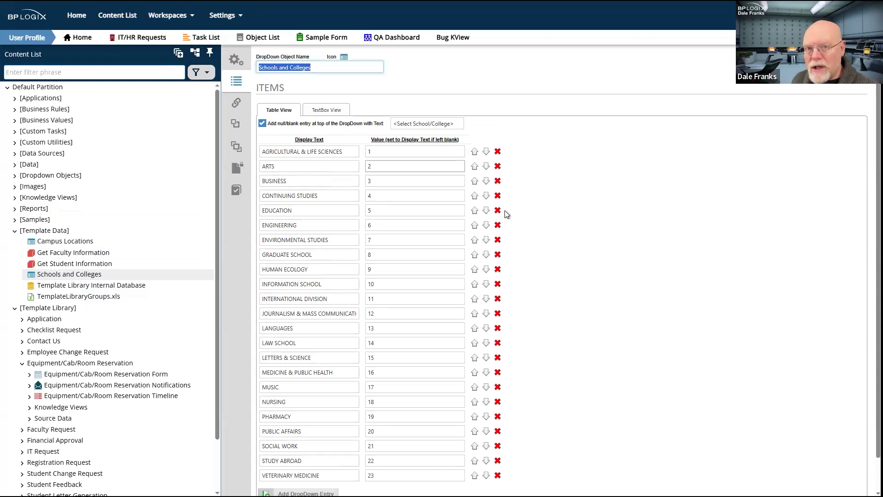
left_click(517, 218)
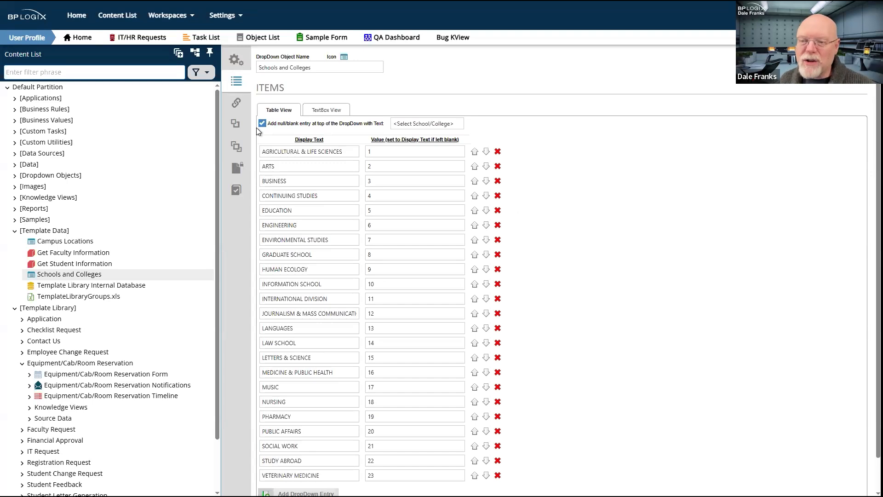
left_click_drag(311, 68, 258, 68)
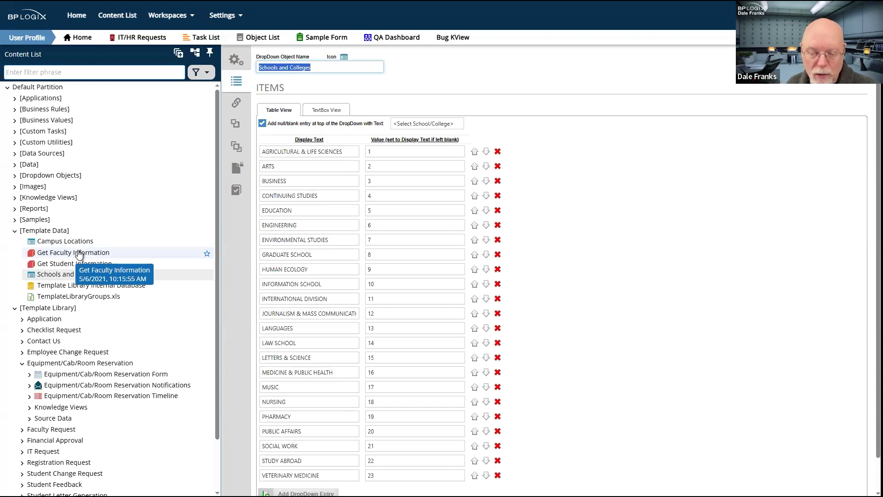
left_click(445, 83)
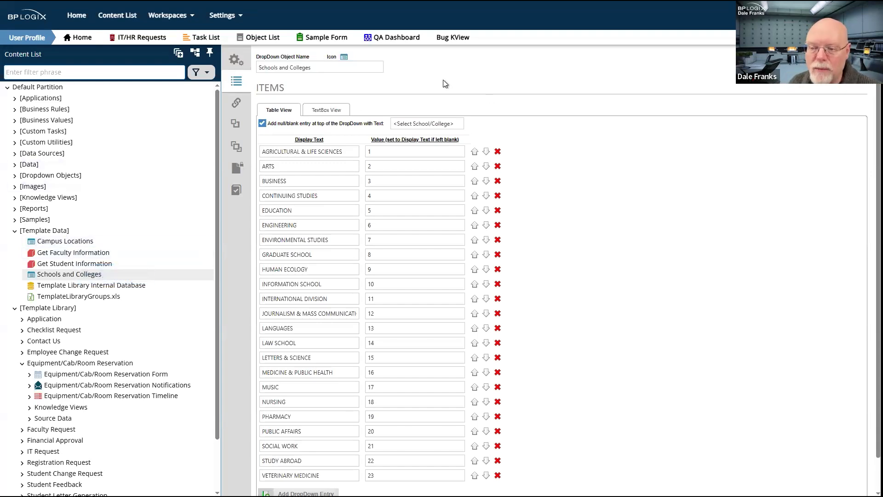
- List the contents of the [Template Data] folder in the Content List
left_click(44, 231)
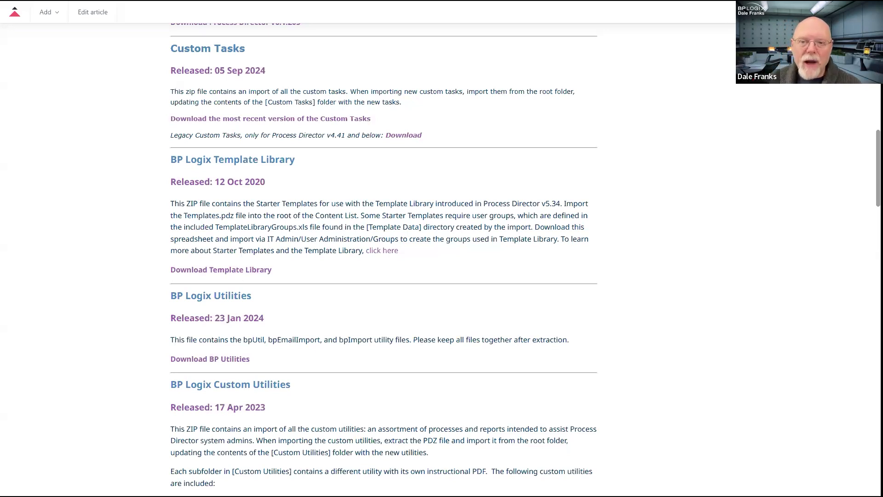
- Go back to the Process Director tab showing the [Template Data] listing
key("ctrl+Tab")
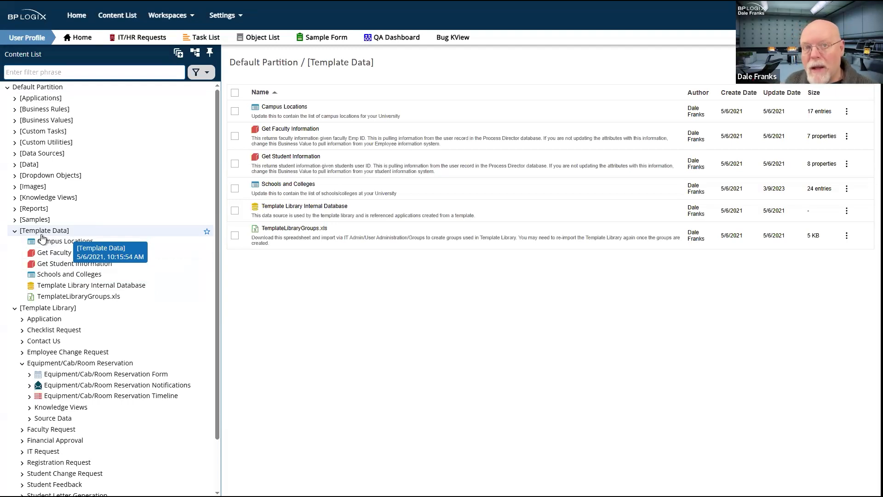
- Open the Template Library Internal Database datasource and select its Object ID and connection name
scroll(46, 236, "down", 1)
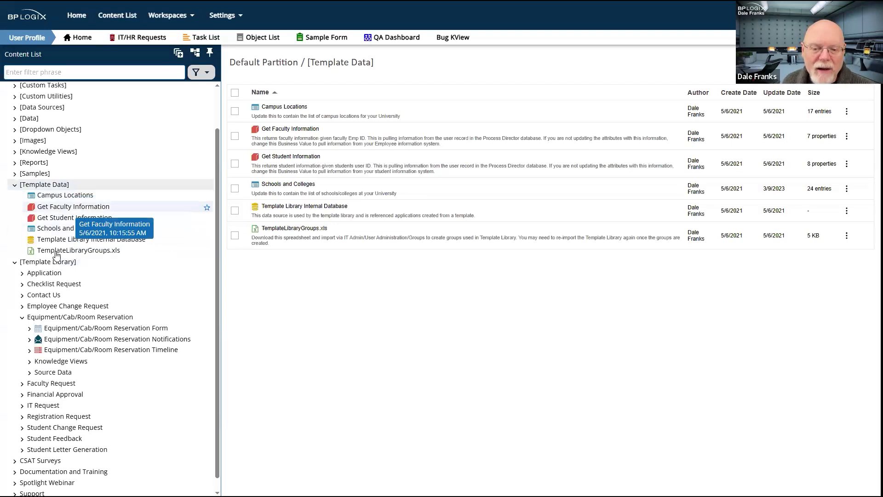
left_click(56, 242)
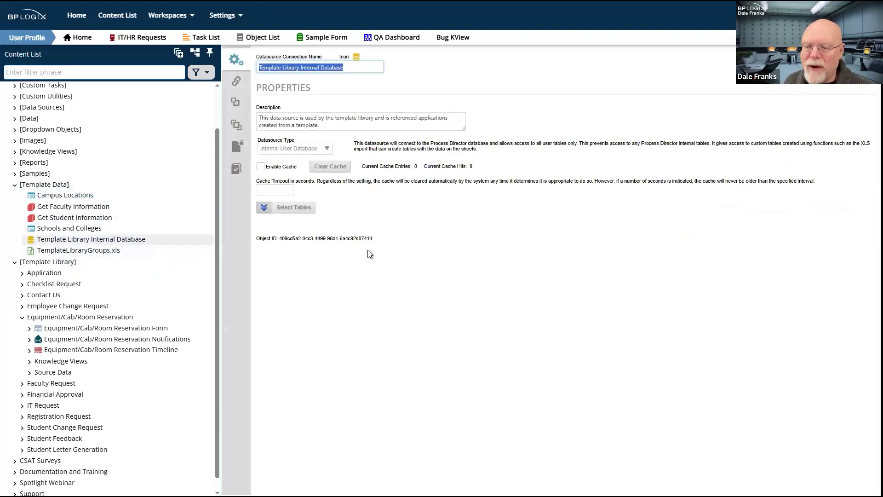
left_click_drag(374, 239, 282, 244)
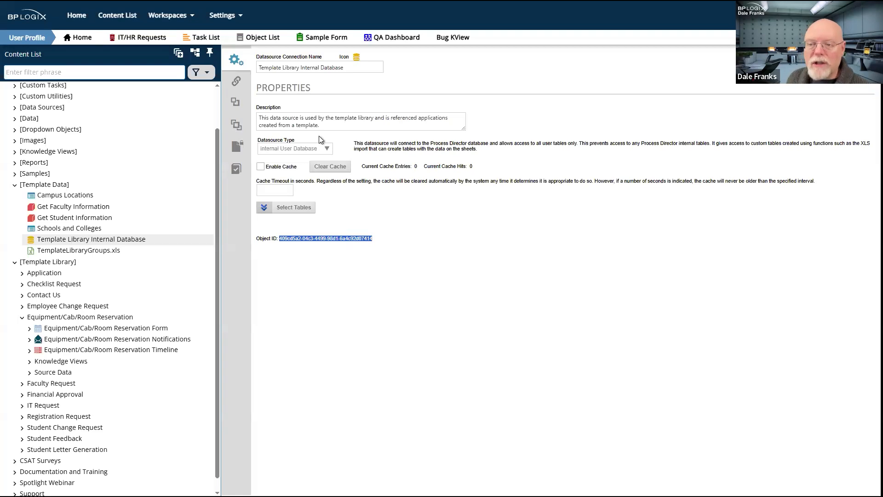
left_click_drag(349, 68, 257, 71)
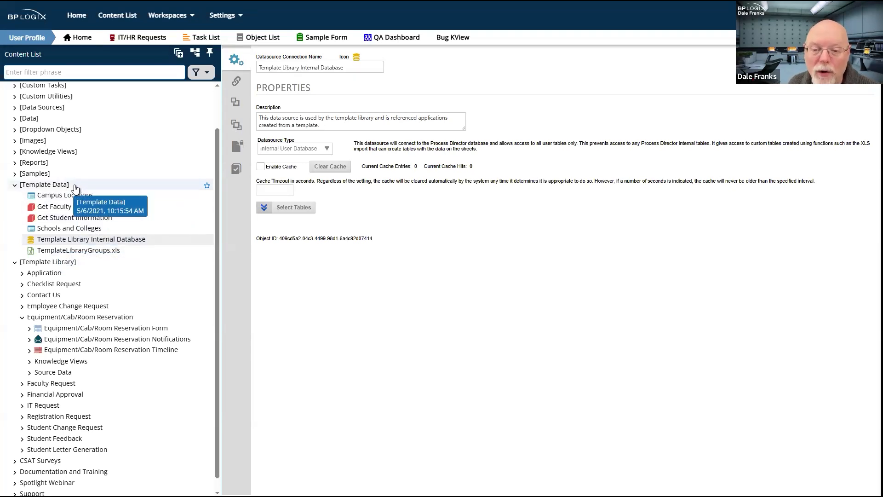
- Inspect the Template Library Internal Database properties, selecting its Object ID and connection name field
key("ctrl+a")
right_click(93, 194)
left_click(308, 271)
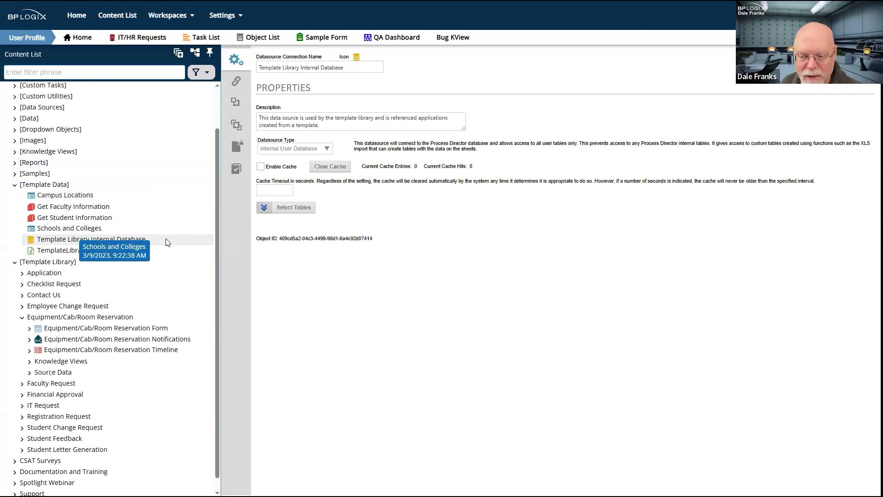
left_click_drag(388, 244, 278, 240)
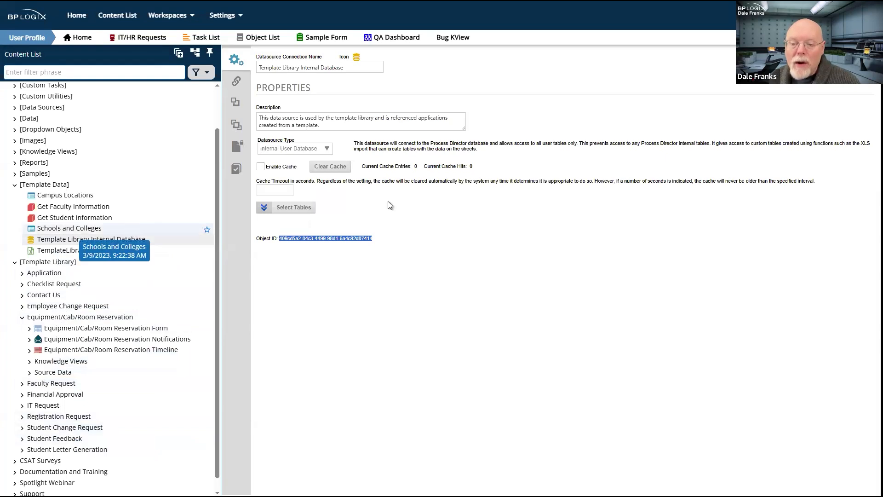
left_click_drag(390, 242, 279, 242)
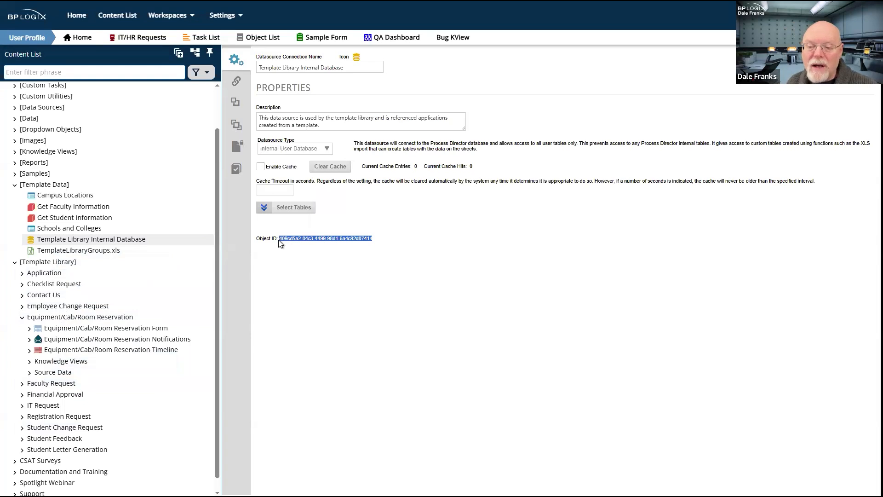
left_click(358, 65)
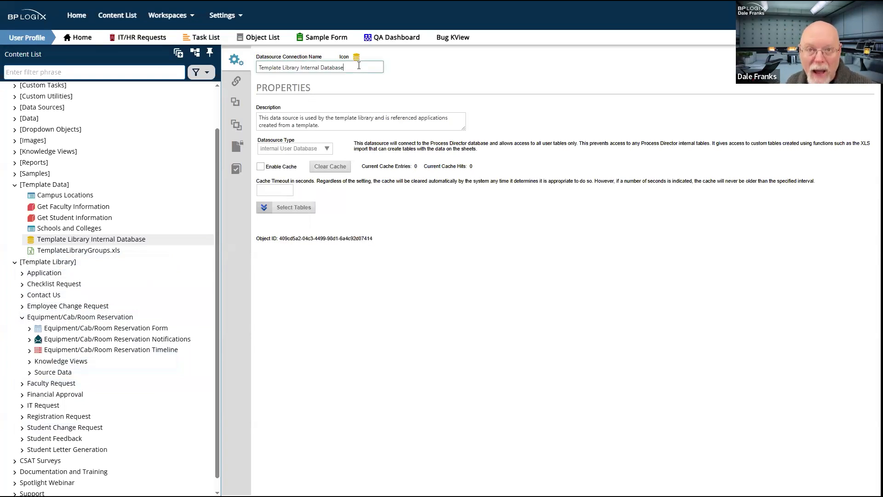
left_click(382, 239)
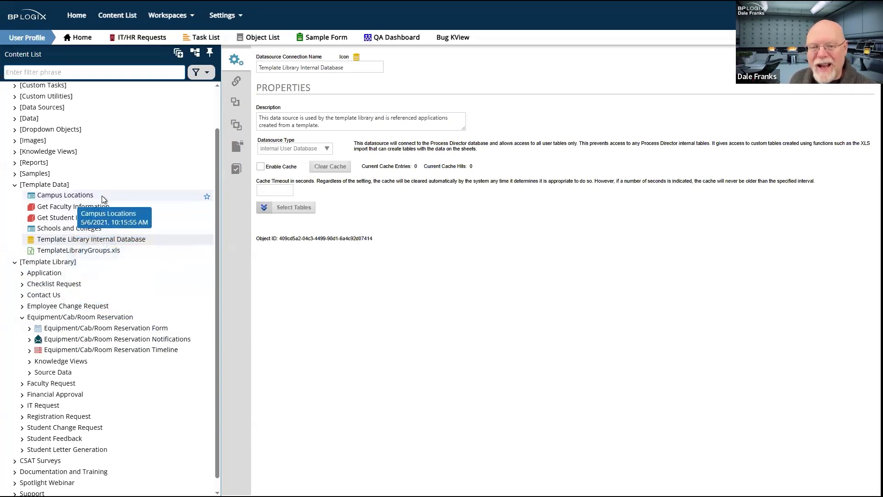
scroll(102, 197, "up", 2)
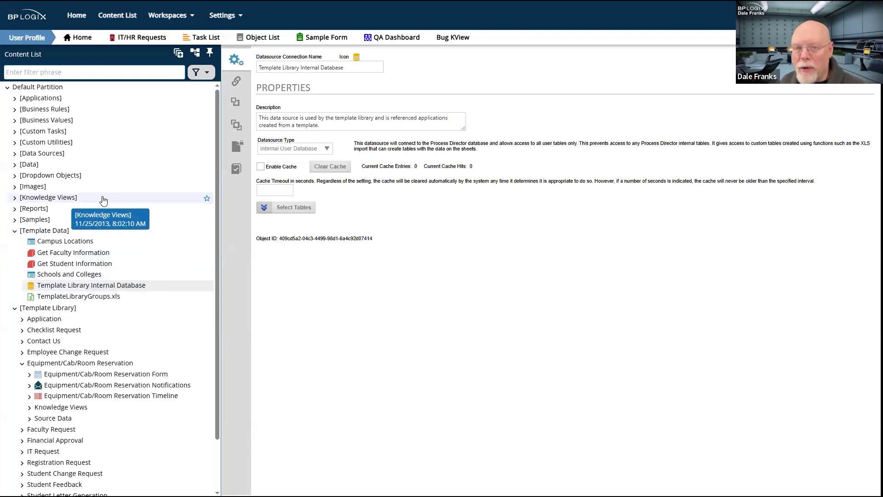
- Browse Data Sources, Dropdown Objects, Knowledge Views and Business Values, ending on Template Data's six items
left_click(52, 155)
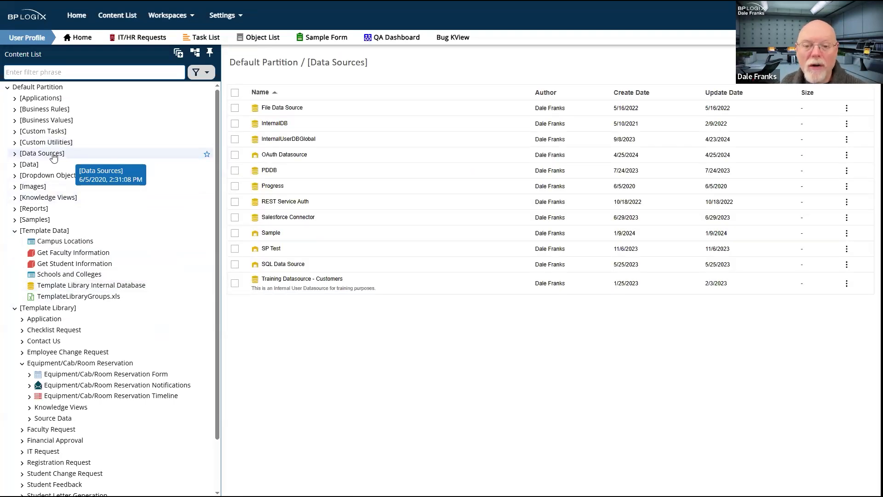
left_click(56, 178)
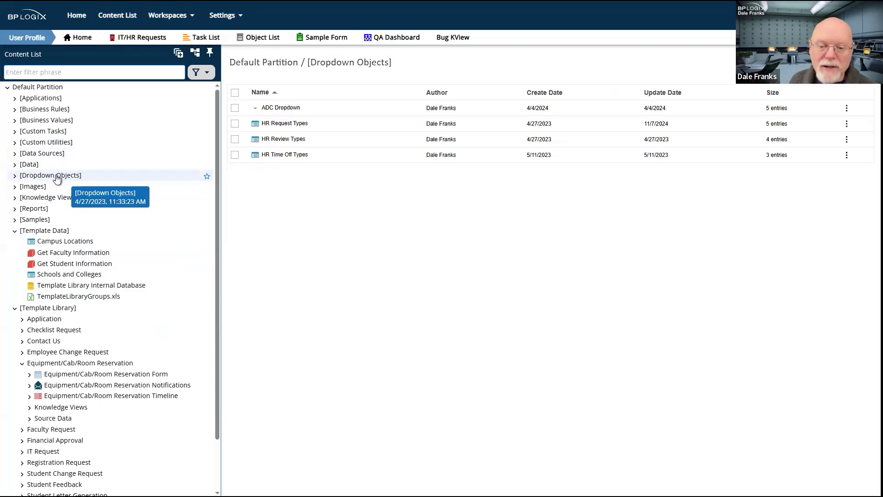
left_click(48, 198)
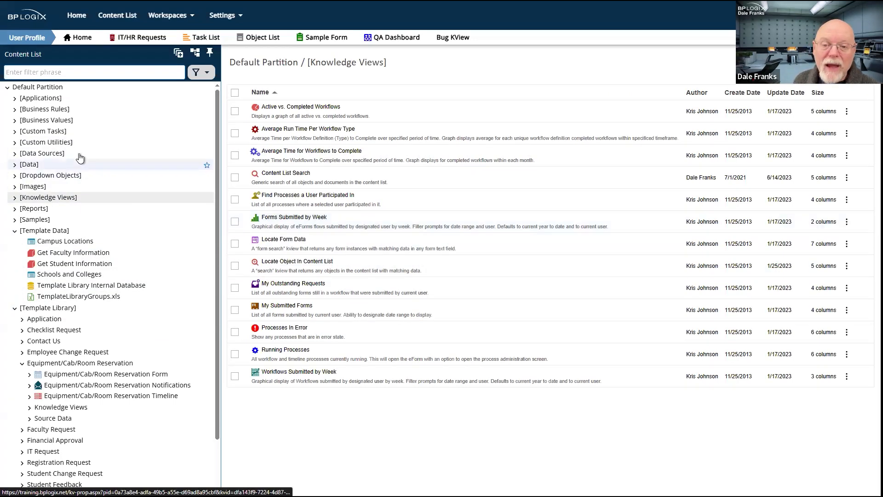
left_click(44, 121)
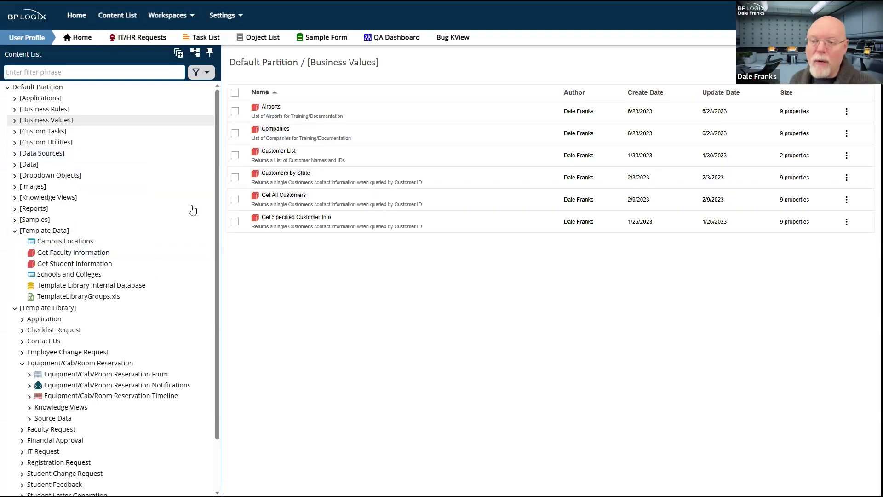
left_click(48, 232)
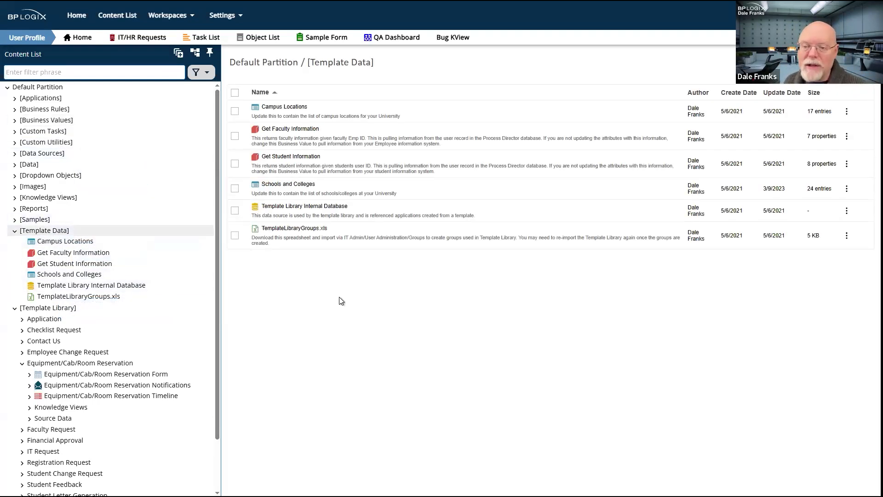
- Tick Get Faculty Information and Get Student Information, then bring up the Campus Locations dropdown
left_click(234, 137)
left_click(235, 178)
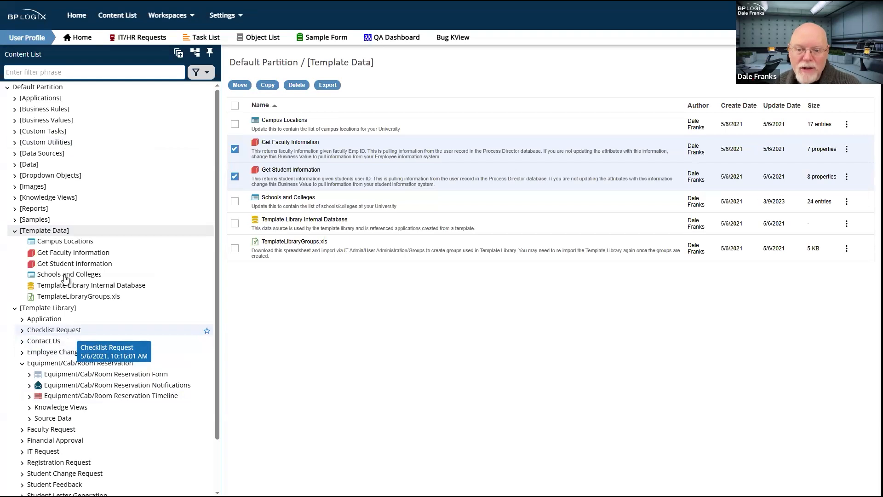
left_click(63, 243)
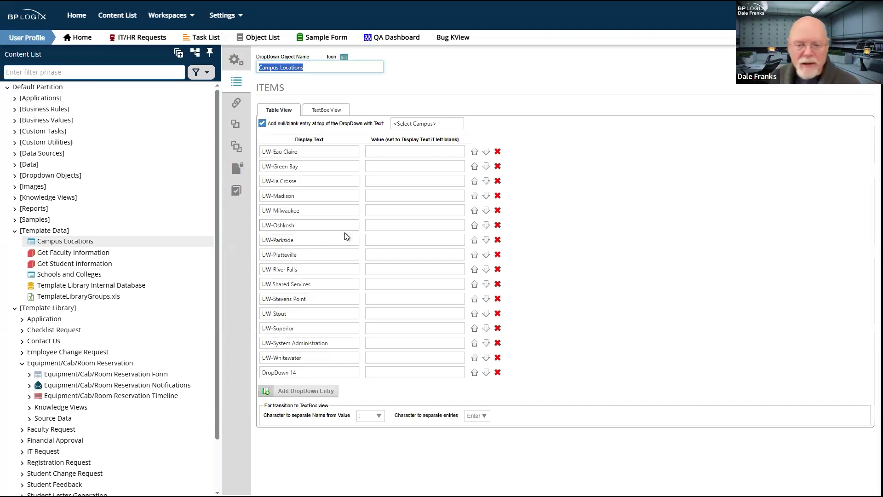
- Go back from the 16-entry Campus Locations dropdown to the Template Data folder listing
left_click(53, 233)
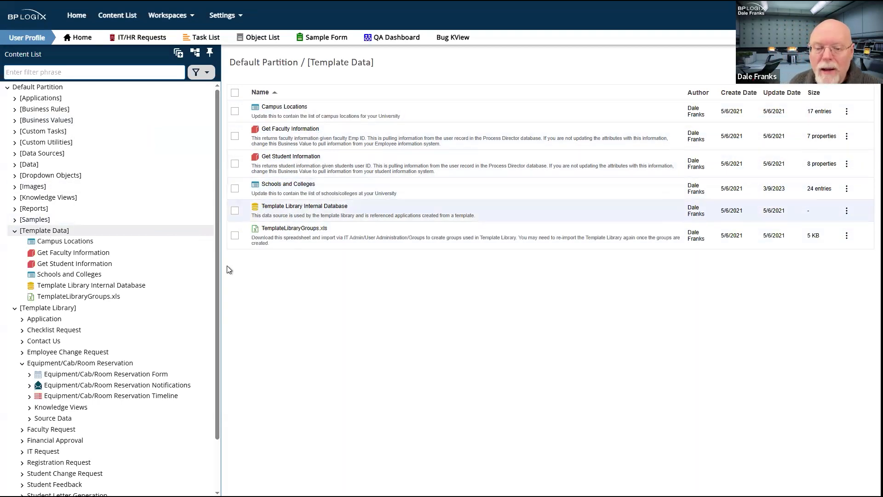
- List the Room Reservation template's contents, then the Student Change Request template's contents
left_click(56, 365)
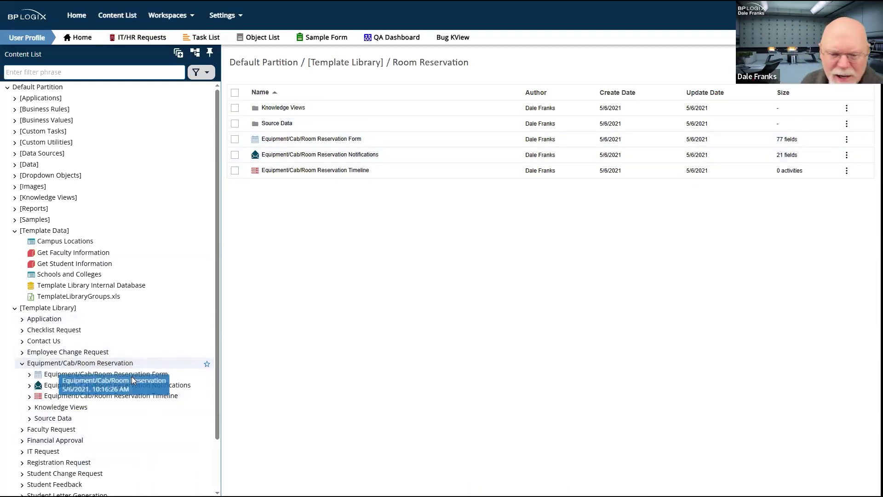
scroll(67, 324, "down", 2)
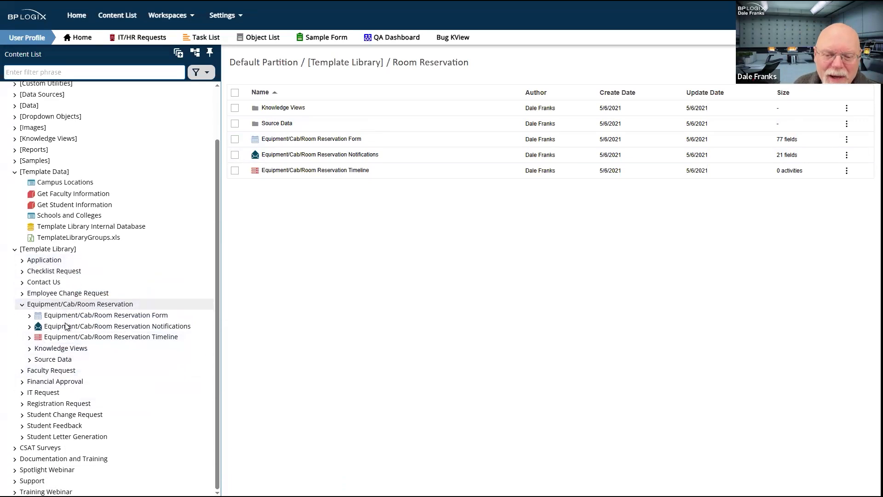
left_click(56, 414)
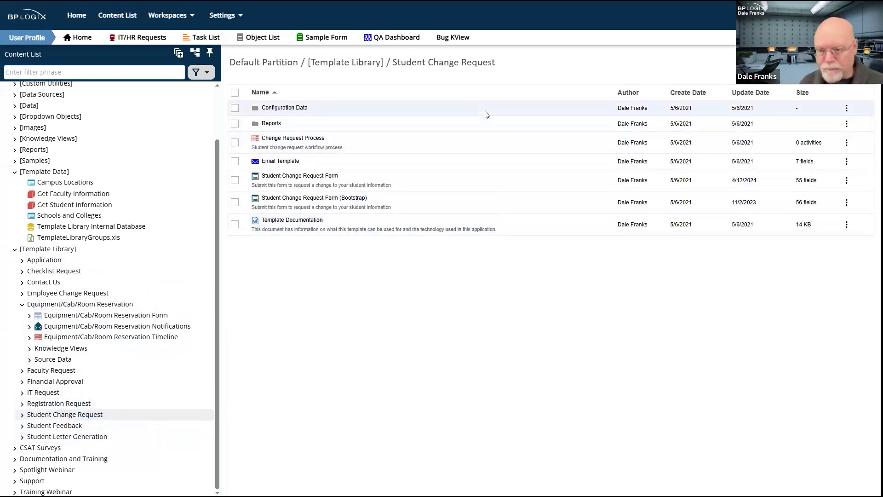
- Review the Student Change Request Form's Set Form Data mappings from Get Student Information, then list Template Library
left_click(323, 177)
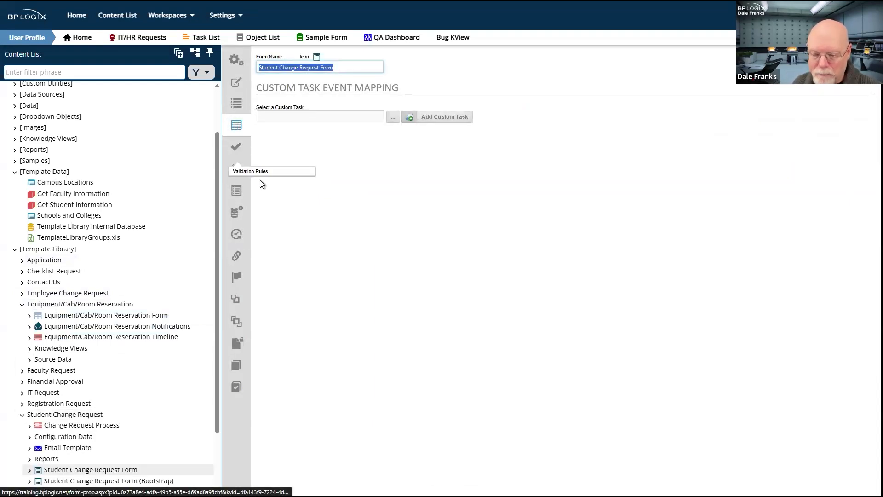
left_click(244, 170)
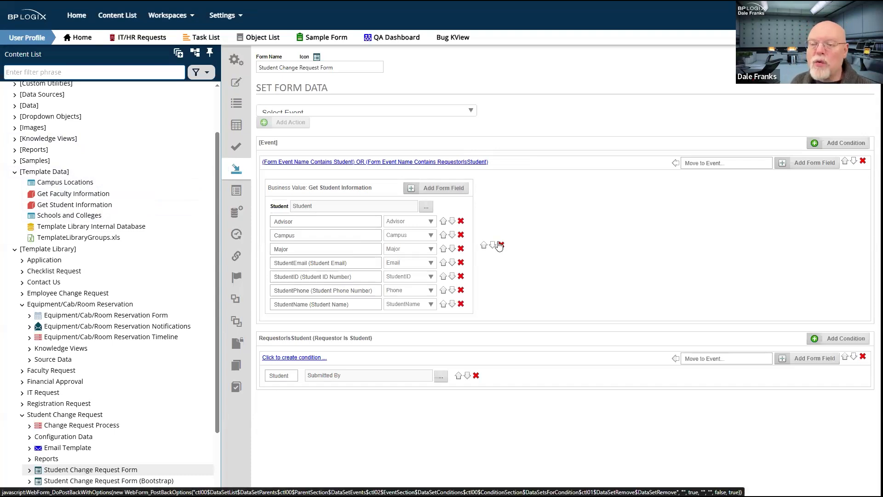
left_click_drag(372, 189, 307, 189)
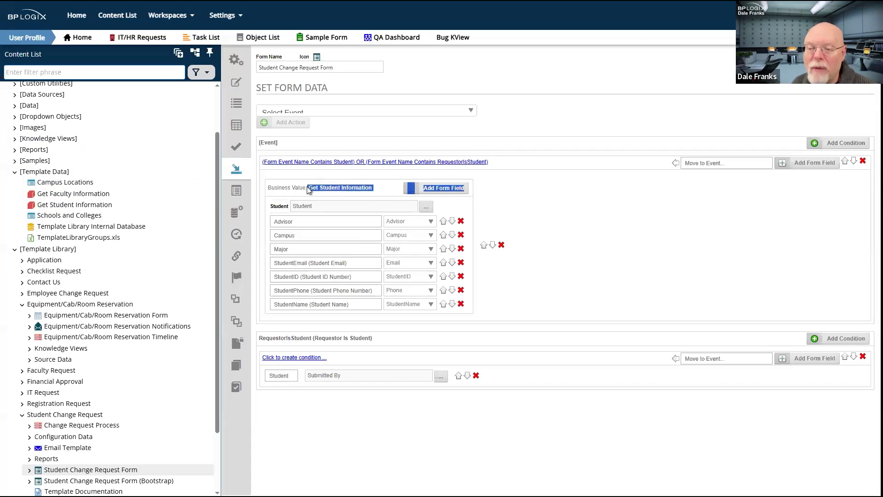
scroll(29, 108, "up", 3)
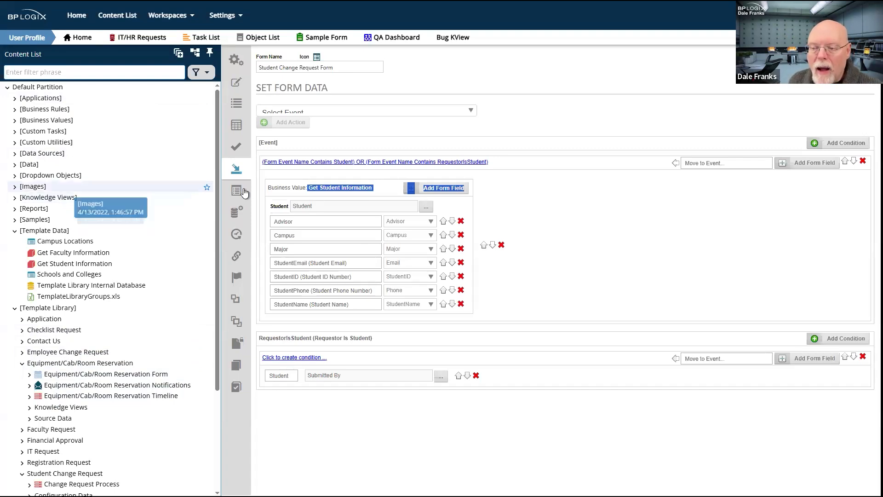
left_click(566, 273)
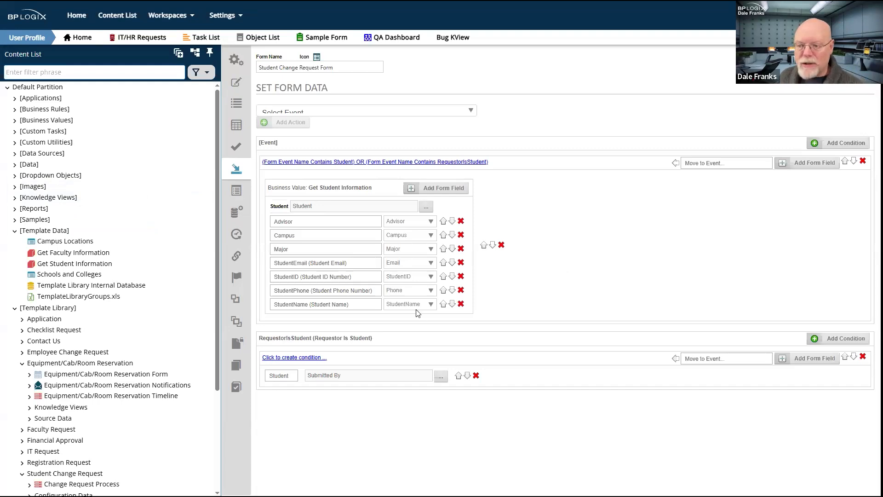
left_click(391, 206)
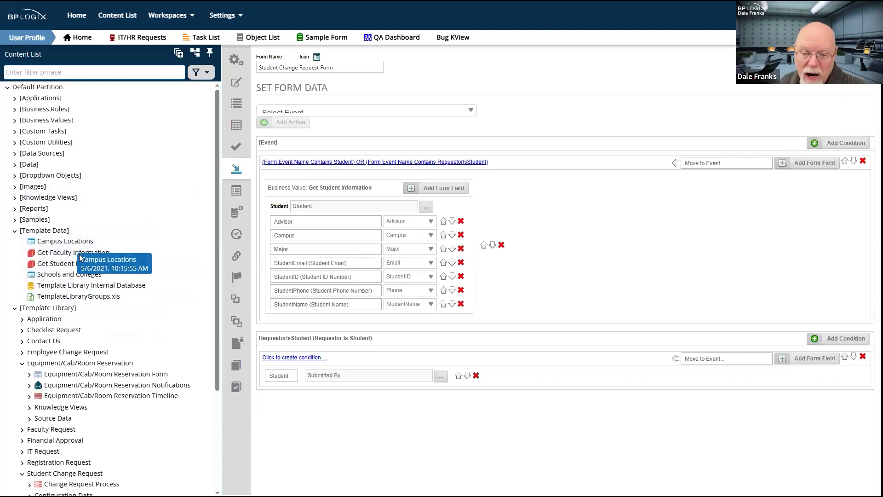
left_click(43, 309)
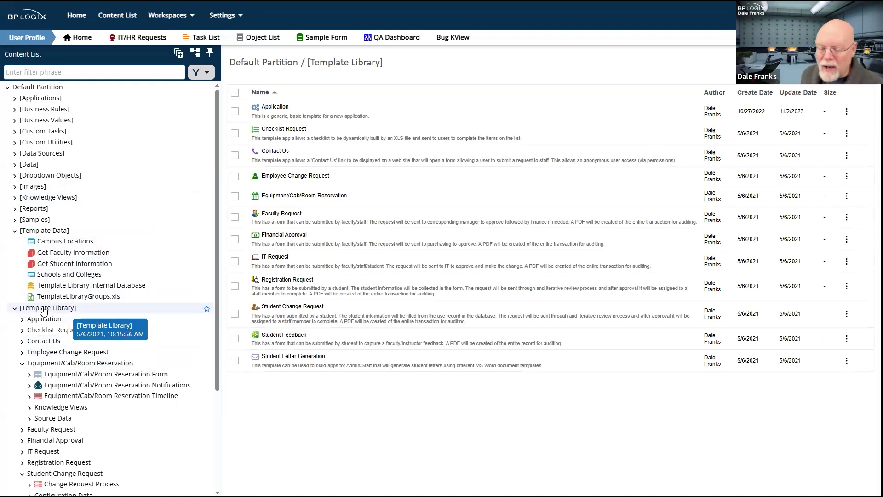
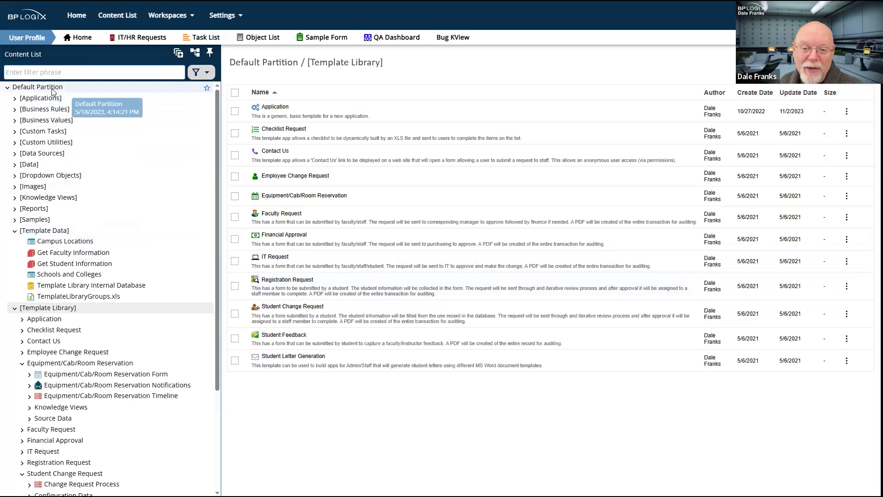
- Return to the Default Partition root, showing the [Template Data] and [Template Library] folders
left_click(37, 87)
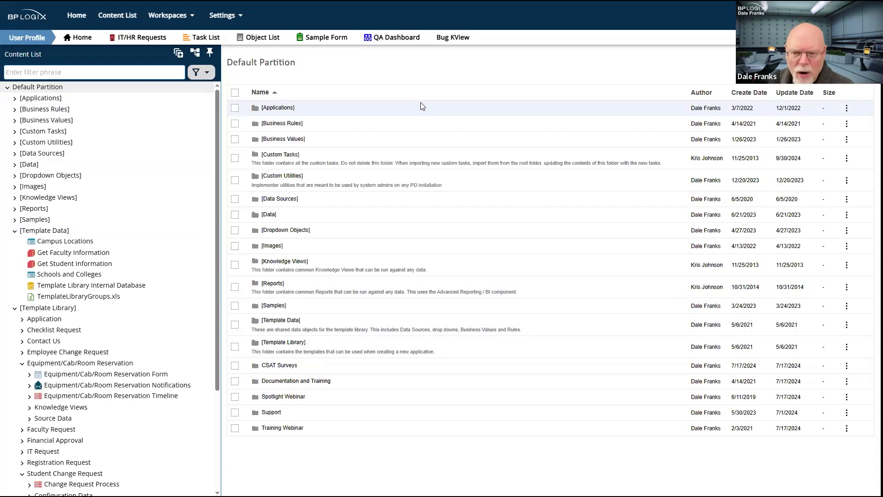
mouse_move(846, 62)
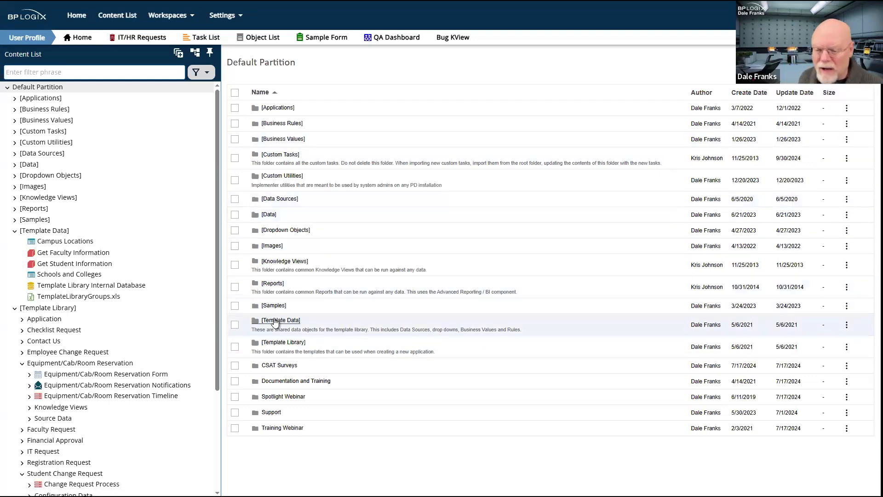
- Go into Template Library, then into the Checklist Request template folder
left_click(299, 343)
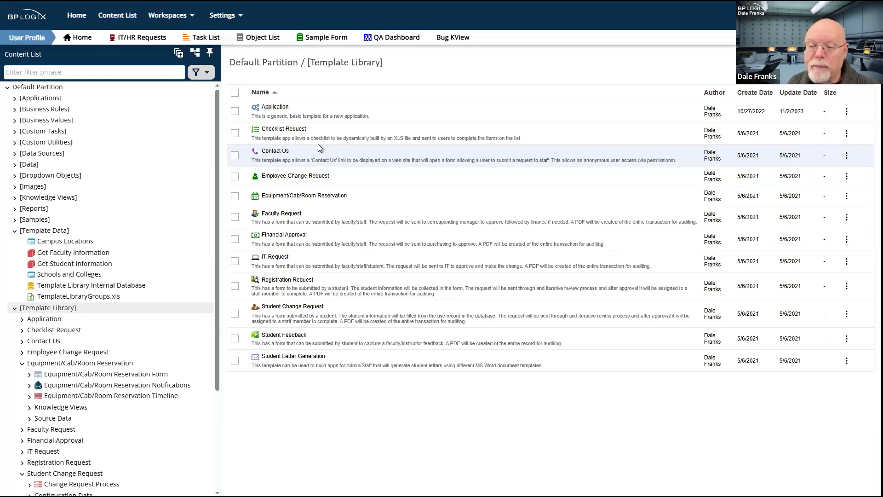
left_click(292, 132)
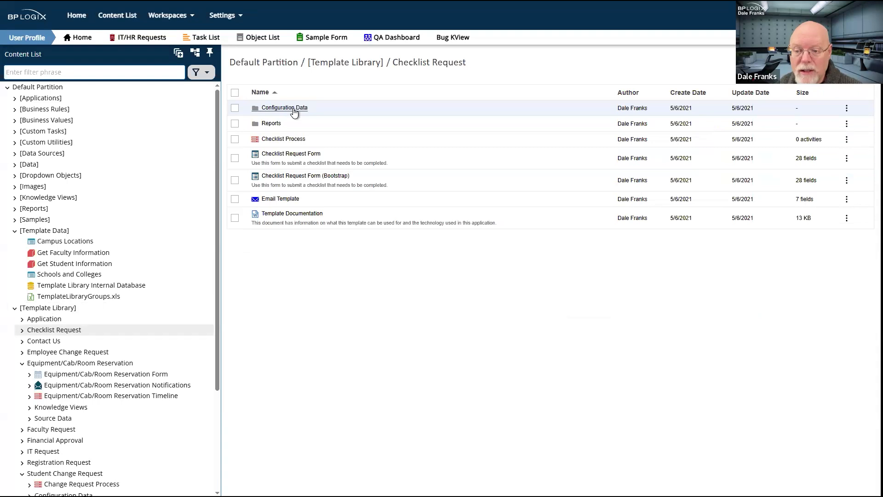
left_click(234, 157)
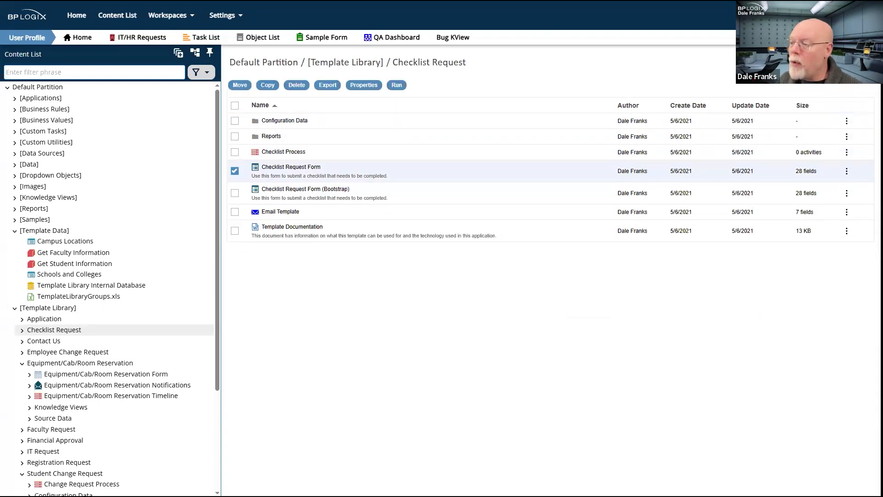
left_click(402, 86)
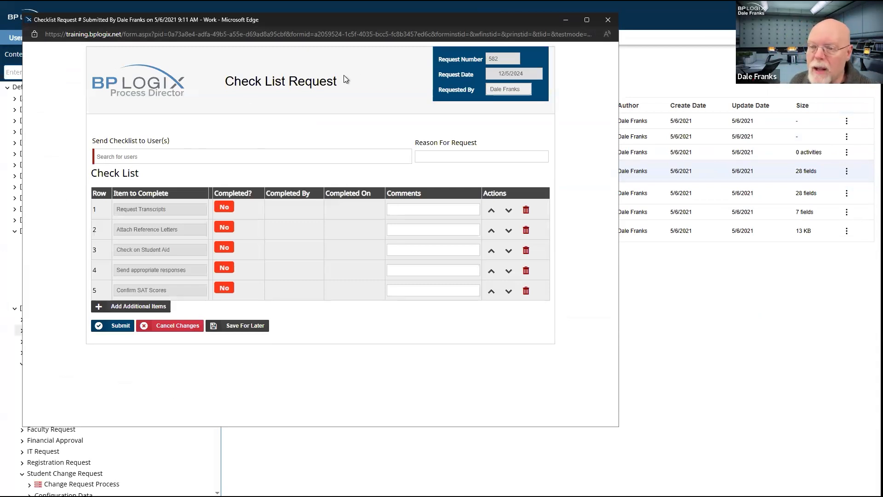
left_click_drag(339, 81, 228, 83)
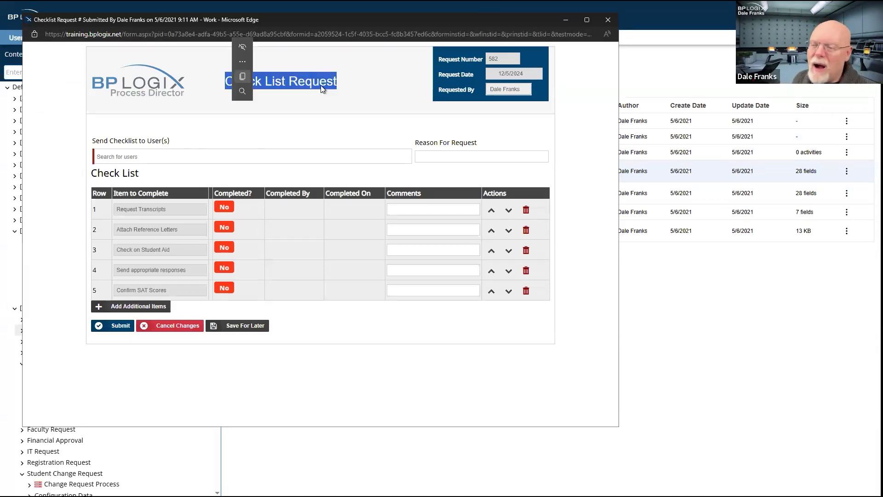
left_click(363, 89)
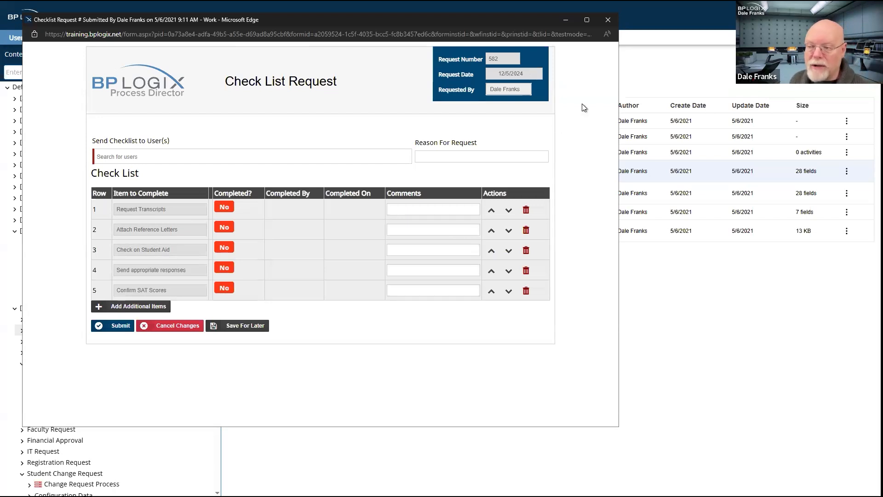
left_click(605, 24)
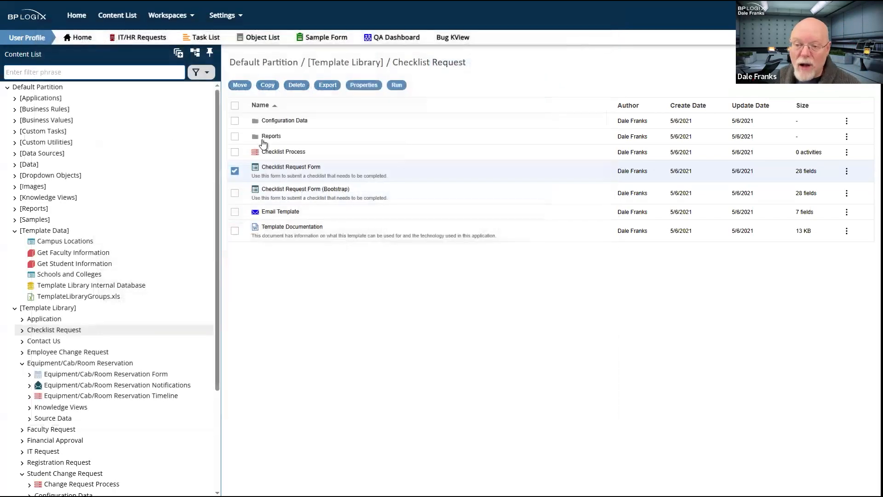
- Open Checklist Request's Configuration Data folder and show recent browser downloads, including Checklist Template Questions.xlsx
left_click(286, 121)
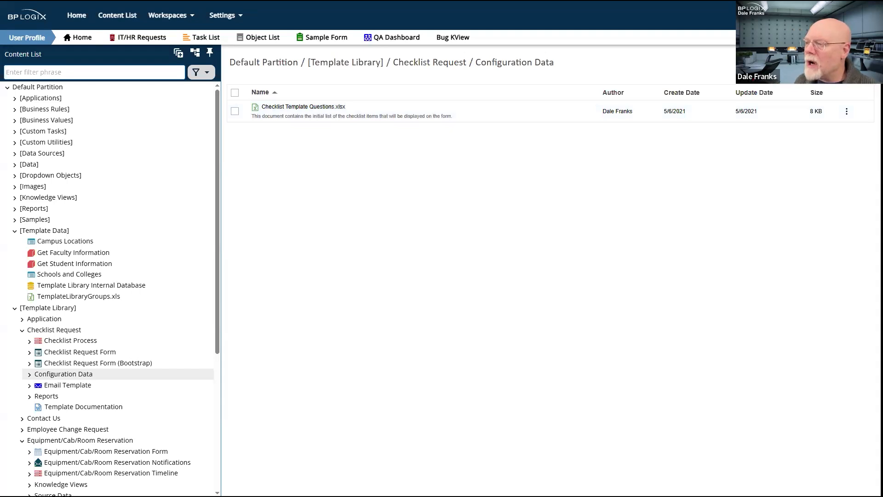
left_click(848, 1)
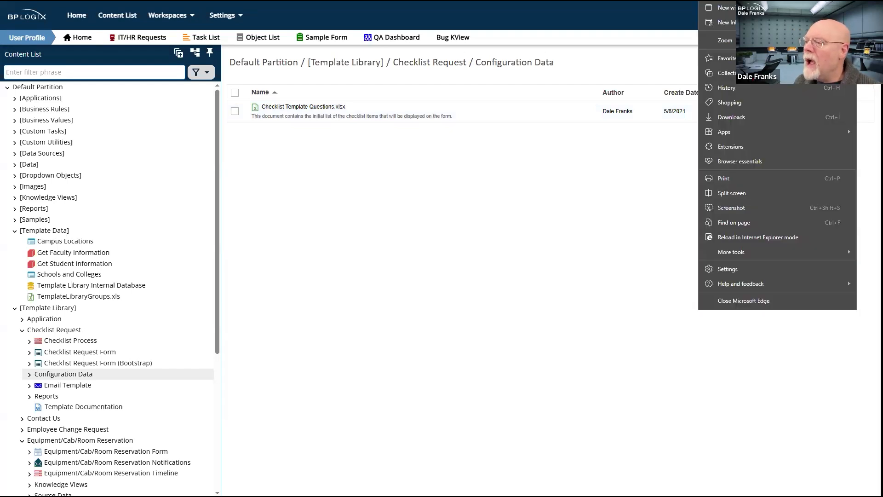
left_click(782, 117)
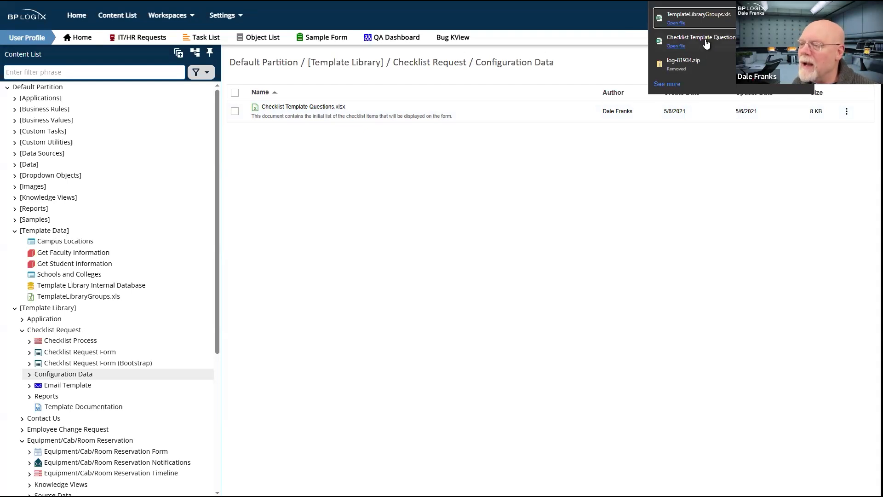
- Open Checklist Template Questions.xlsx in Excel, inspect its six column-A checklist items, then close it
left_click(676, 46)
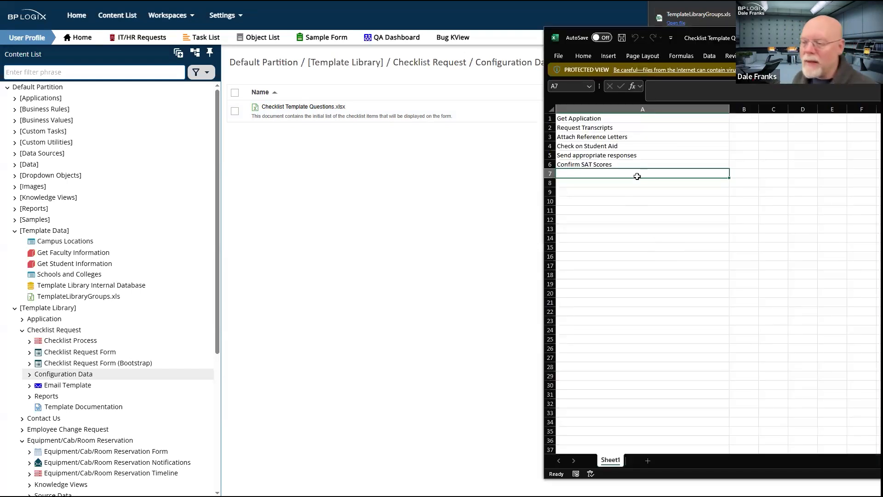
left_click(637, 228)
left_click_drag(634, 120, 635, 167)
left_click(623, 203)
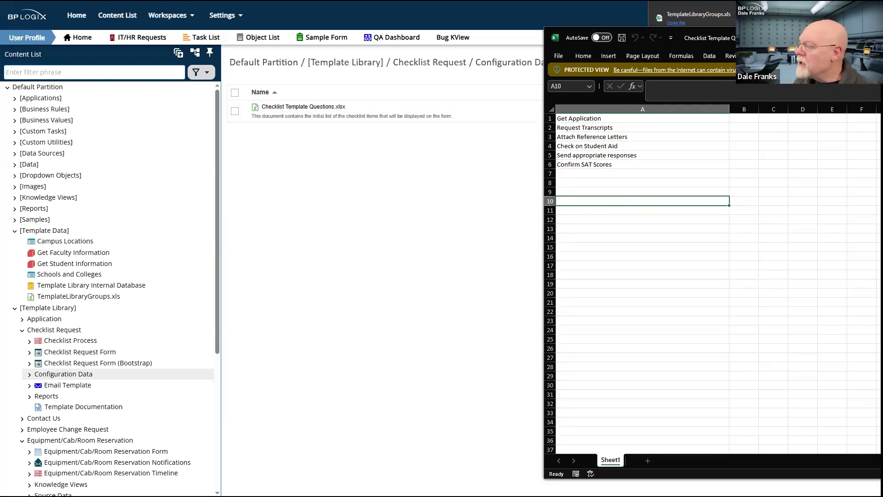
left_click(873, 38)
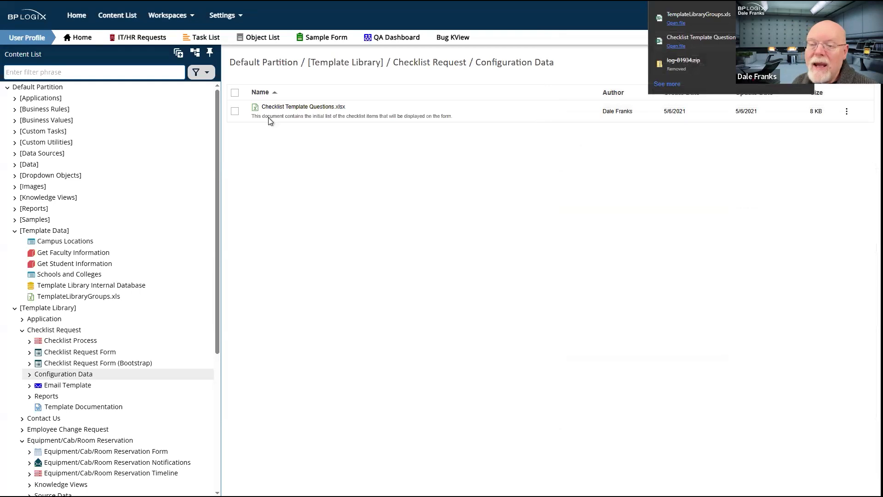
- Inspect the Checklist Request Form's Fill Fields from Excel task mapped to Form Creation
left_click(74, 352)
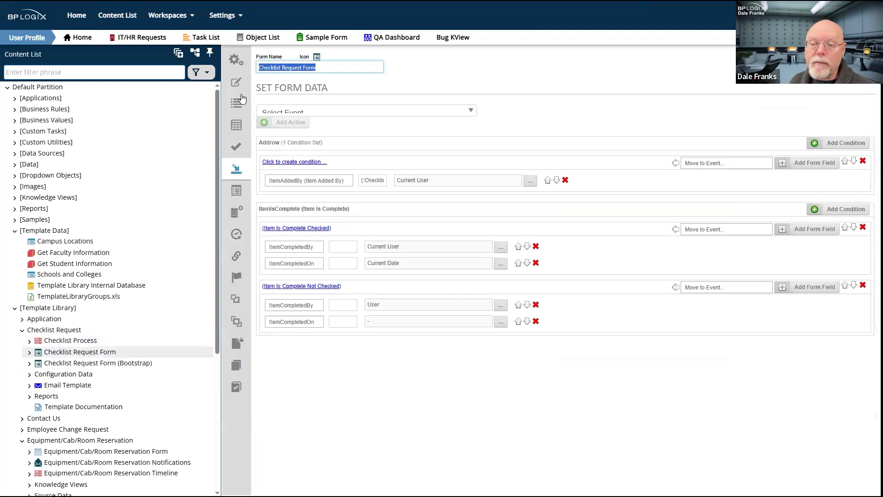
left_click(235, 132)
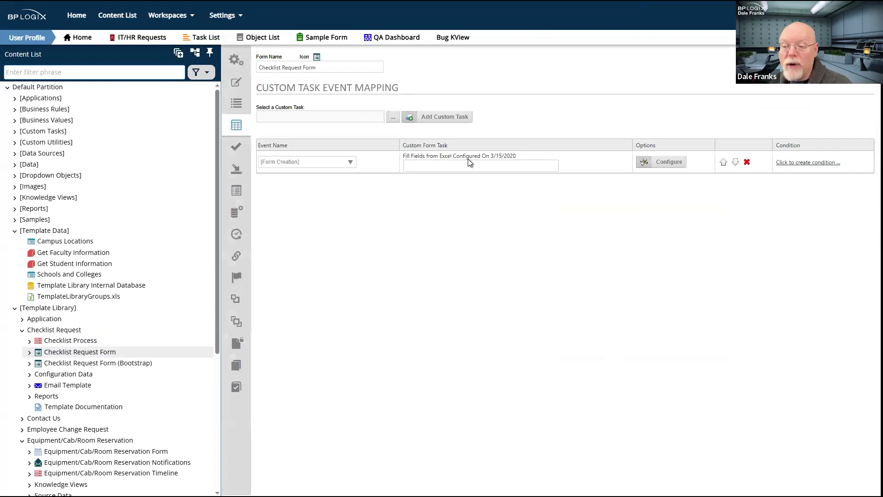
left_click(662, 165)
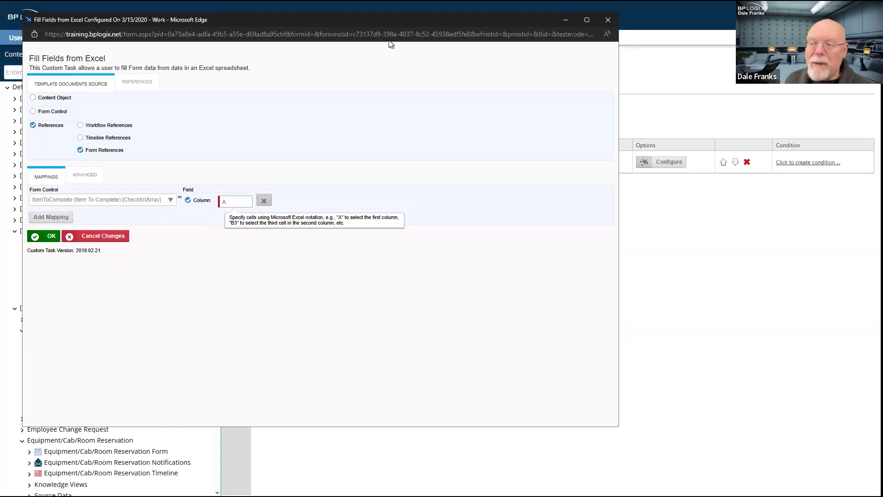
left_click(607, 20)
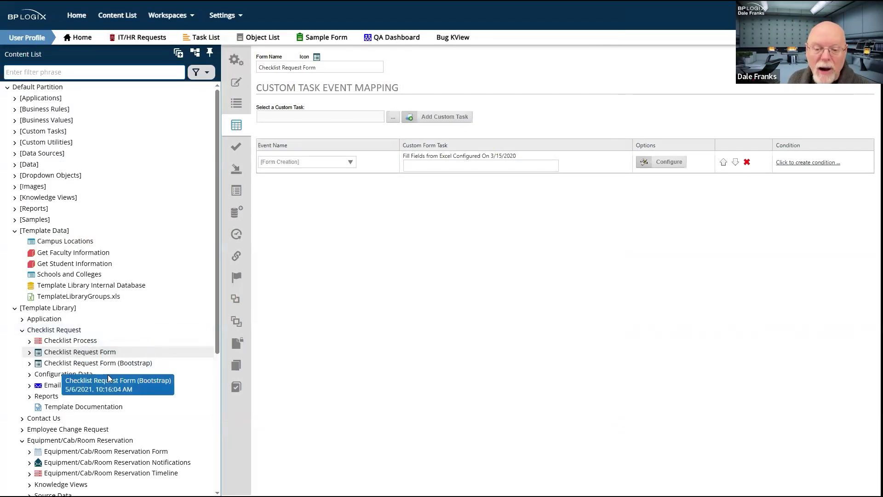
- Browse Configuration Data and Template Data, ending on the Template Library's template list
left_click(51, 375)
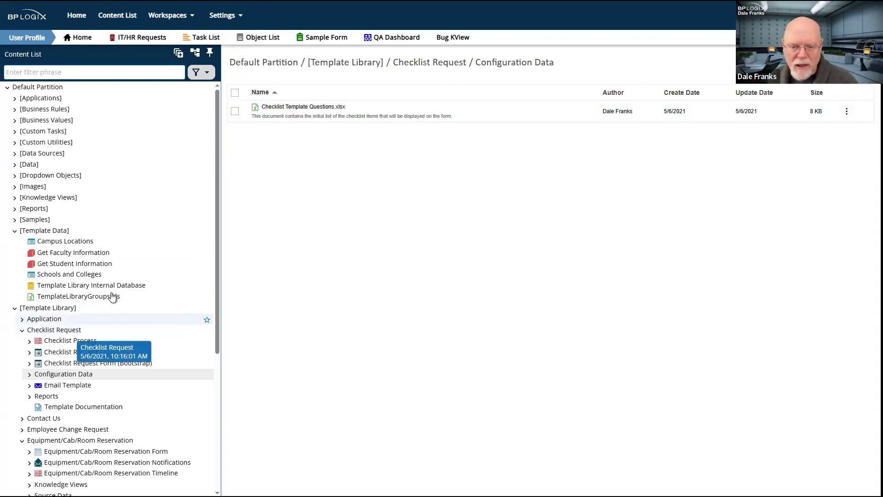
left_click(56, 232)
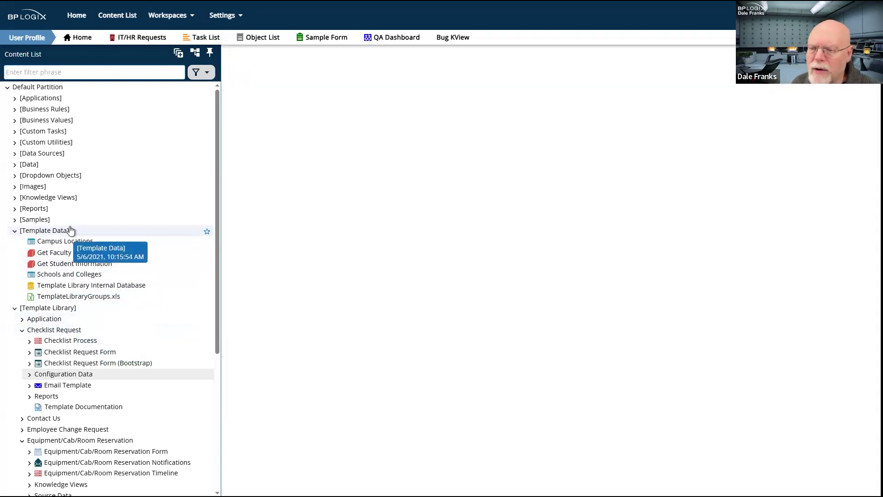
left_click(50, 307)
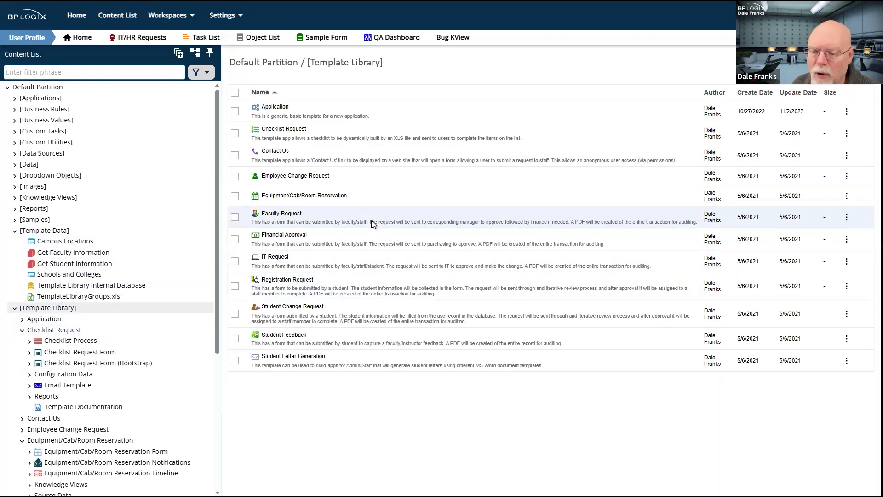
- Open the Equipment/Cab/Room Reservation template's Source Data folder listing ten data objects
left_click(296, 196)
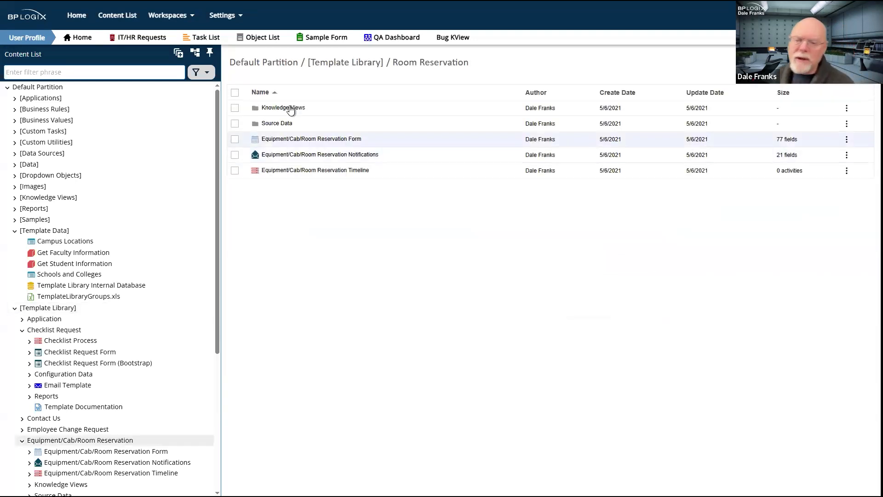
left_click(282, 124)
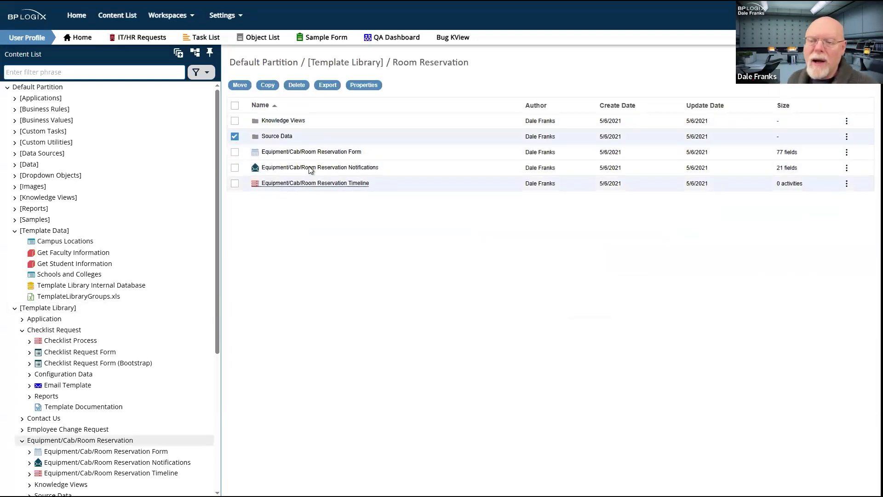
left_click(278, 138)
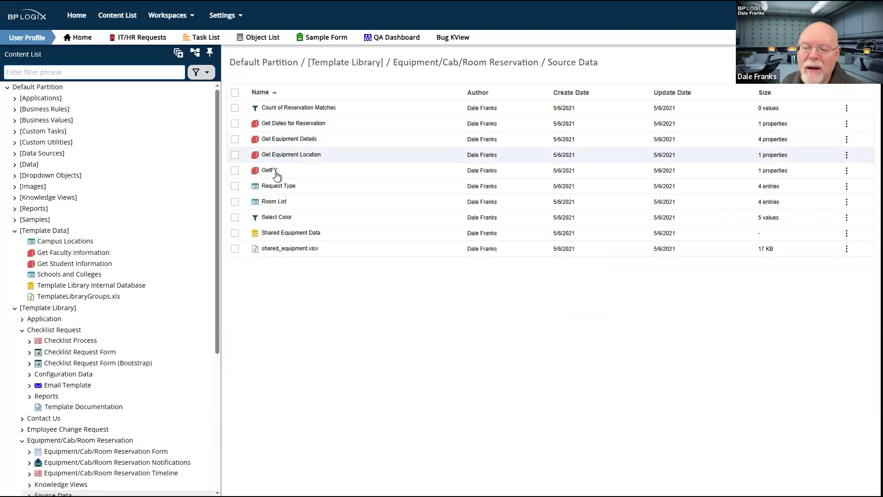
- Download a copy of shared_equipment.xlsx from its properties and open it in Excel
left_click(282, 250)
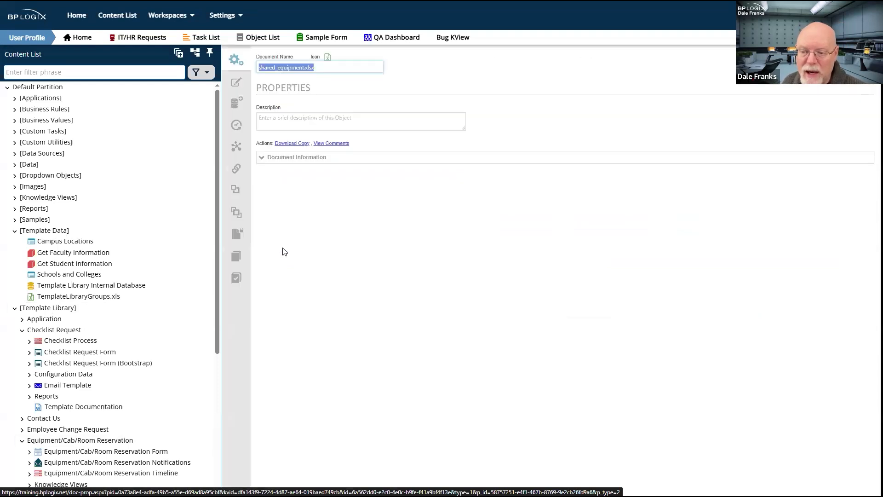
left_click(302, 144)
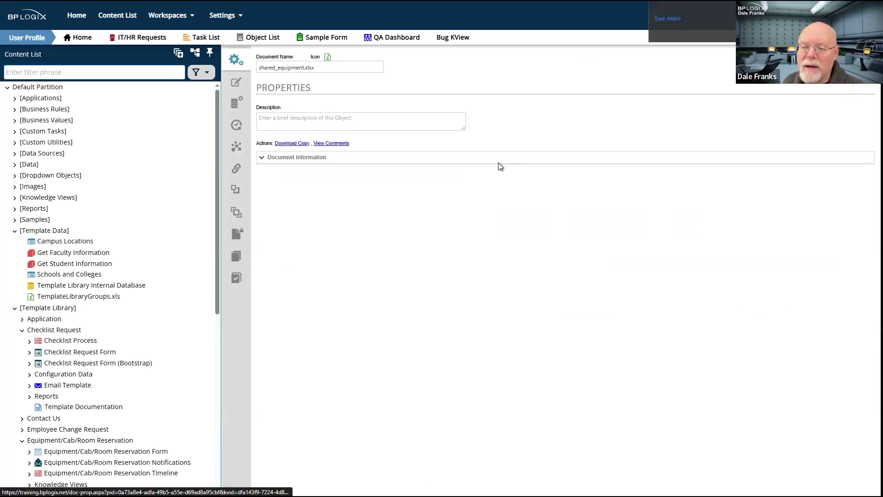
left_click(686, 36)
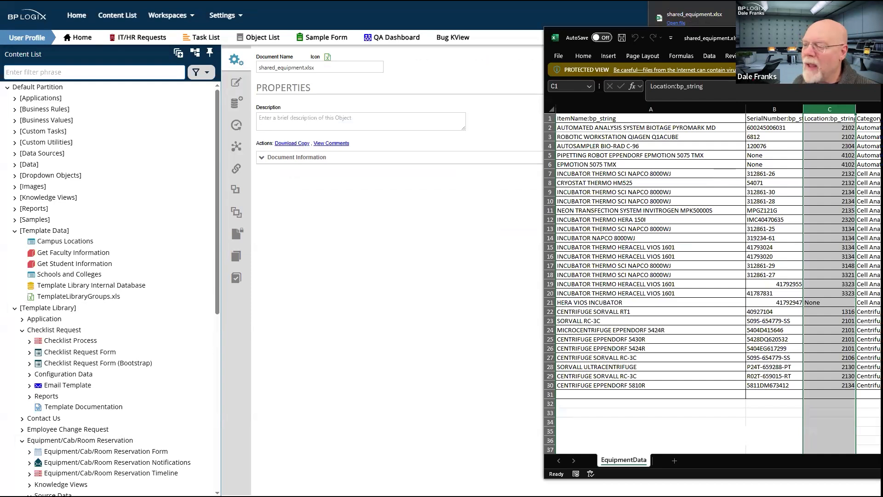
- Shift the Excel window to view EquipmentData columns through NeedTraining, ReqSupervision and NeedApproval
left_click_drag(850, 38, 517, 35)
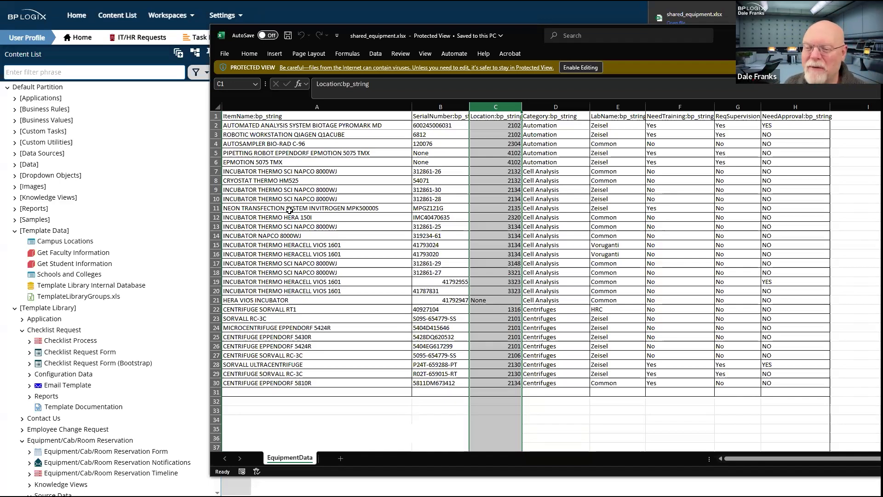
left_click(337, 154)
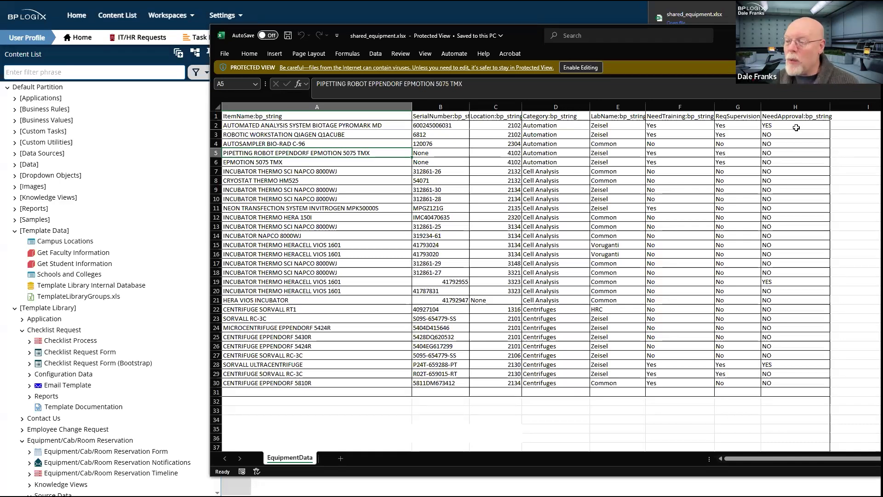
left_click(738, 103)
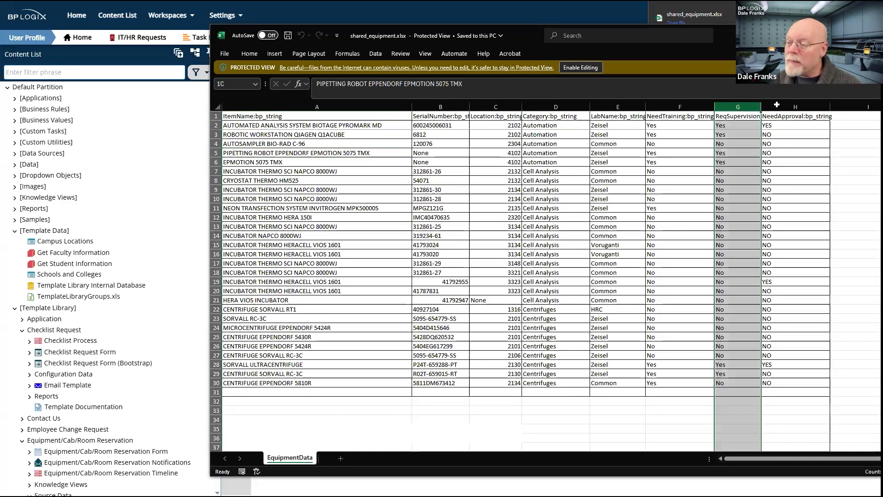
key("shift+Right")
left_click_drag(671, 105, 796, 108)
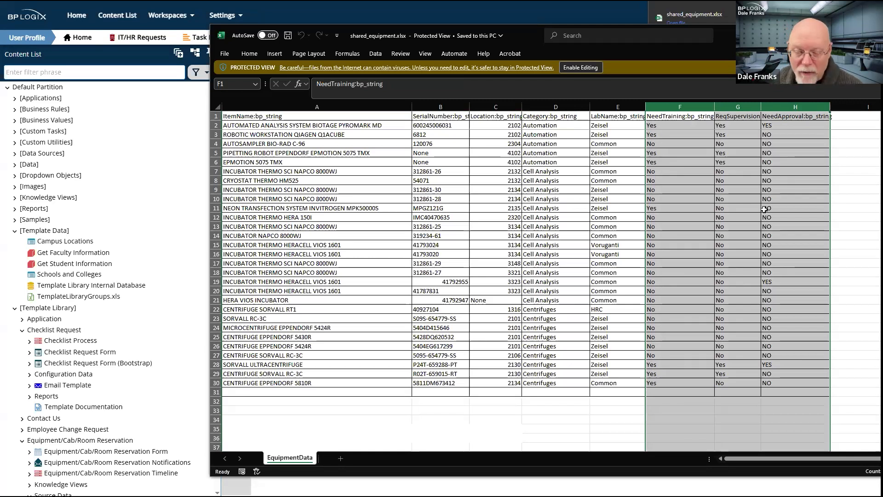
left_click(798, 106)
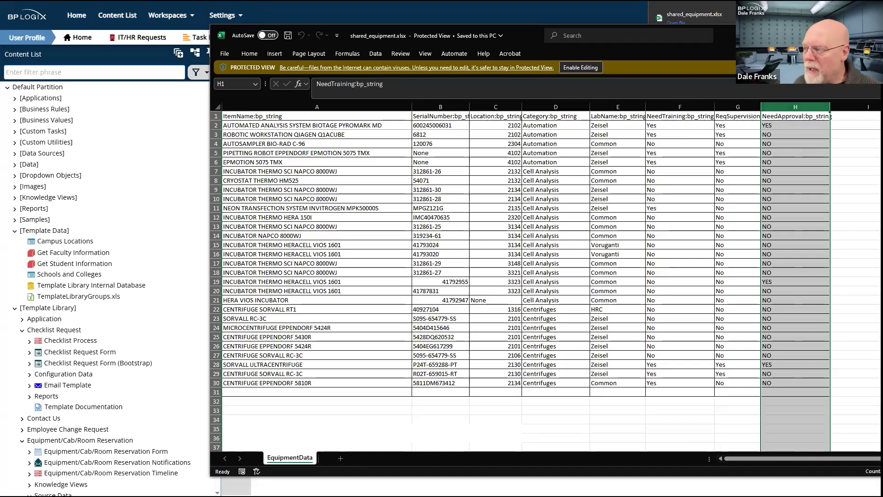
- Close shared_equipment.xlsx and return to the Equipment/Cab/Room Reservation Source Data folder
key("alt+F4")
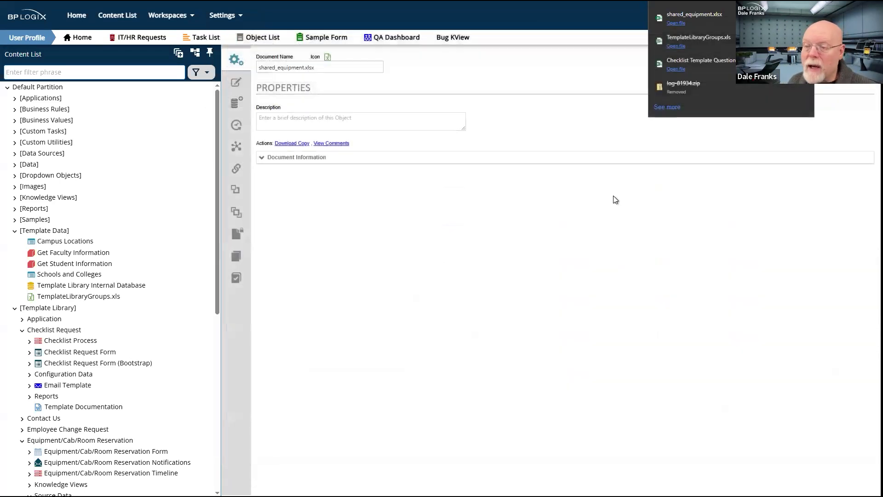
left_click(418, 239)
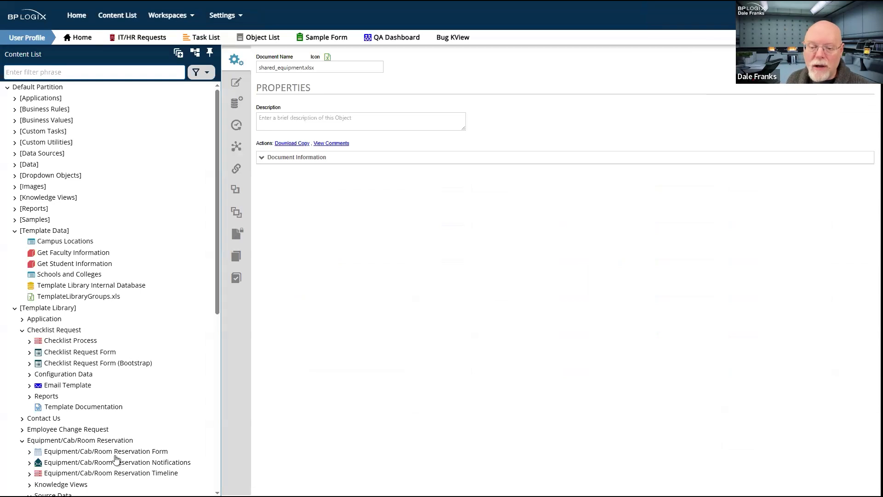
left_click(67, 439)
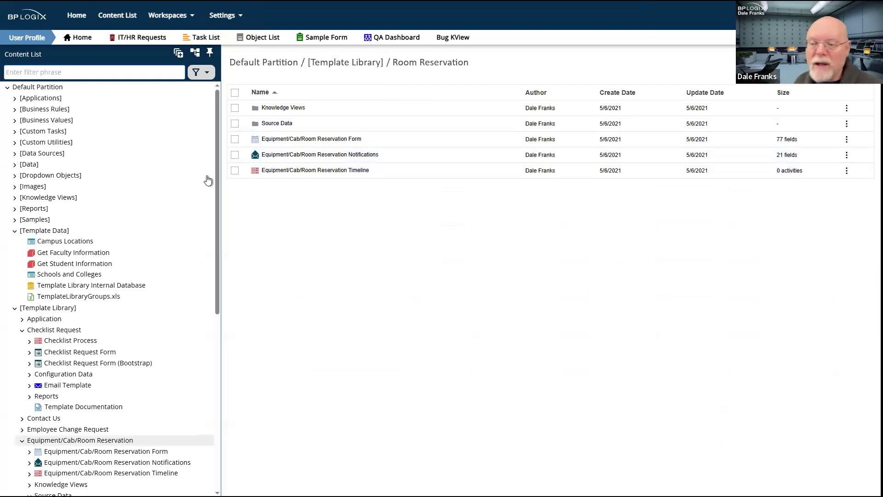
left_click(289, 125)
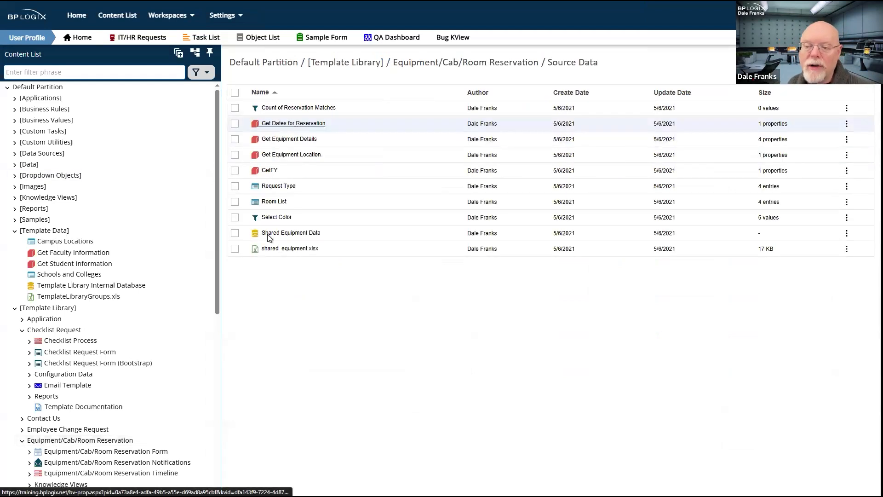
- Open the Room List dropdown and save it unchanged with its four Conference room entries
left_click(275, 203)
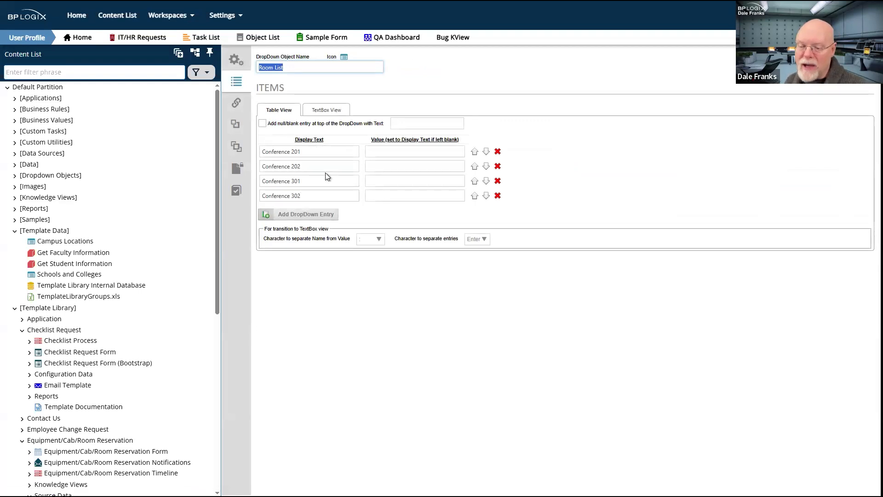
left_click(350, 287)
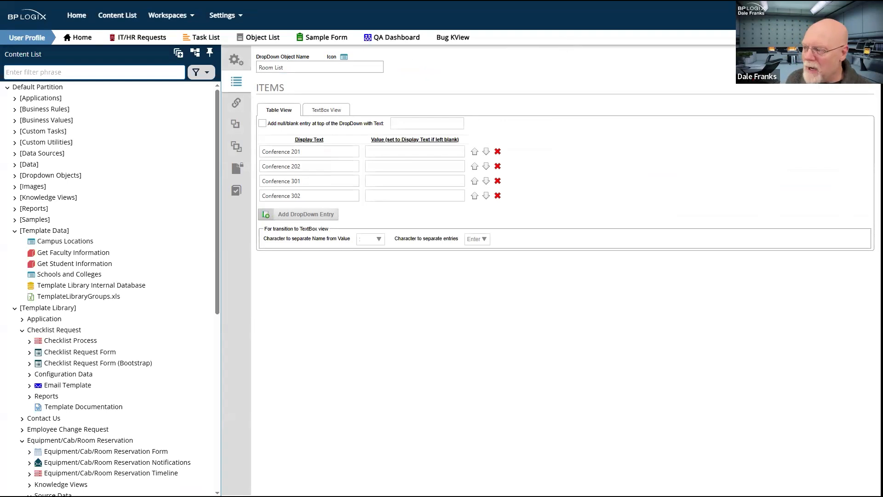
left_click(823, 69)
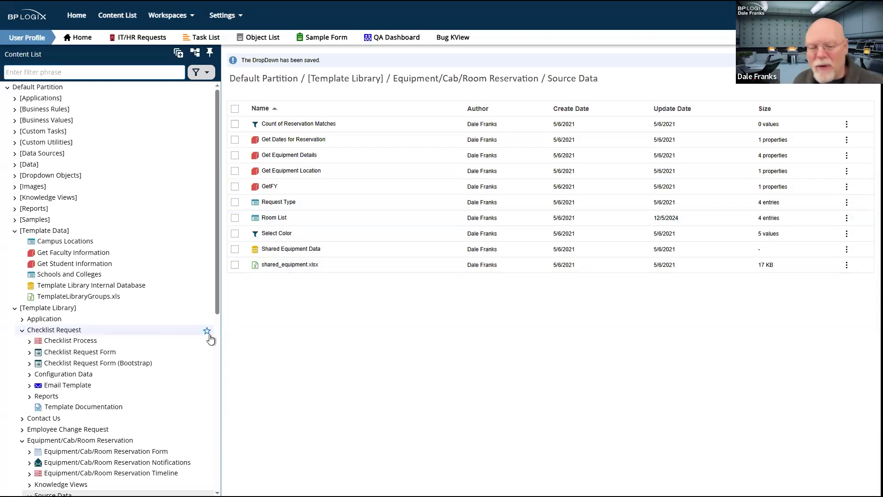
- Browse Contact Us and its Configuration Data folder, then show the full [Template Library] listing
left_click(22, 330)
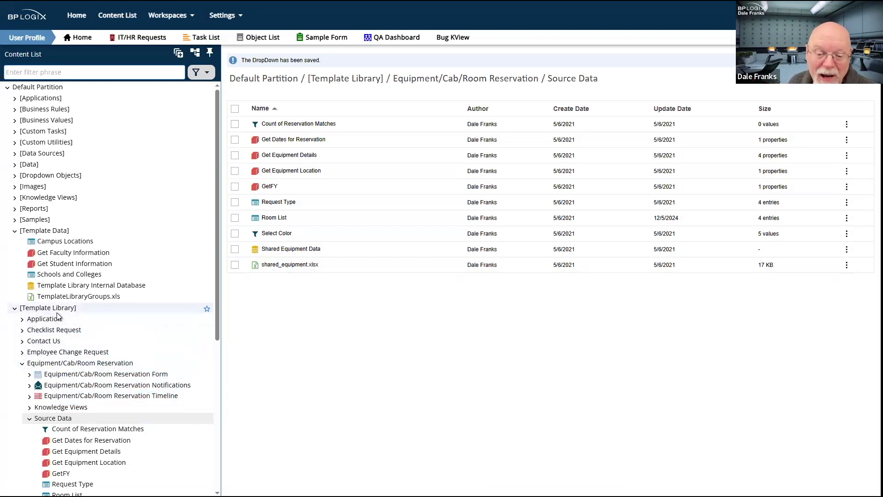
left_click(49, 341)
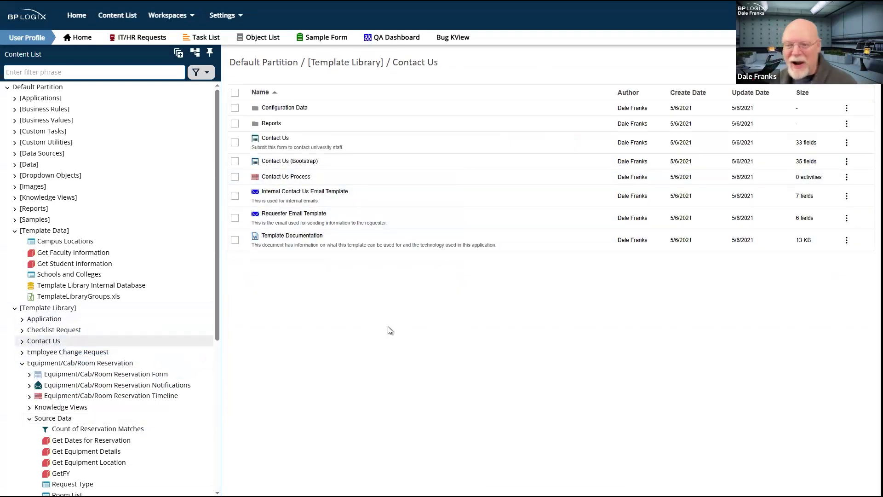
left_click(295, 109)
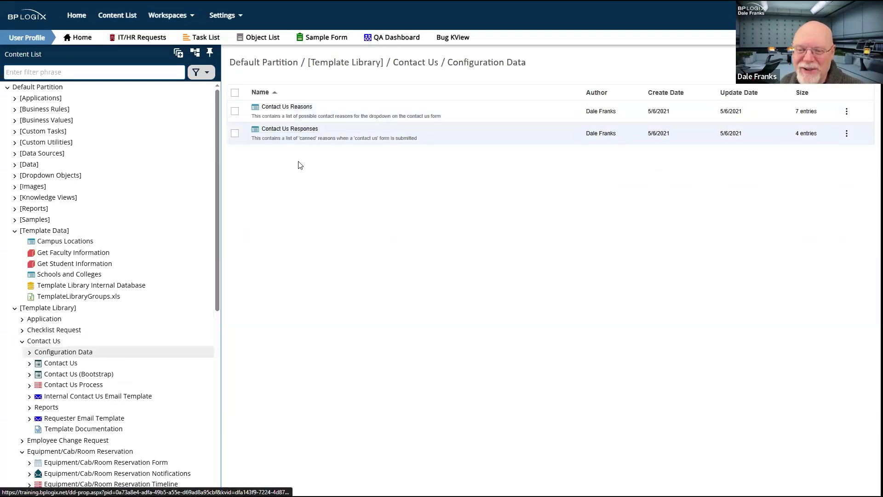
key("alt+Left")
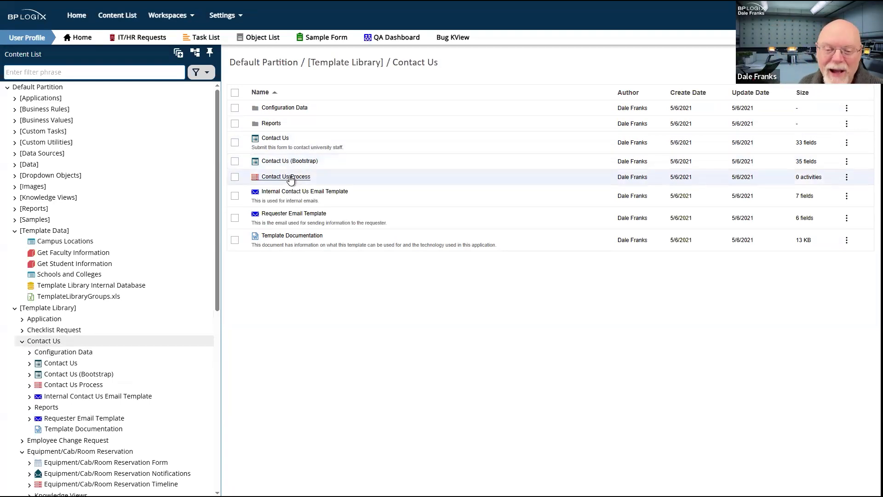
left_click(48, 307)
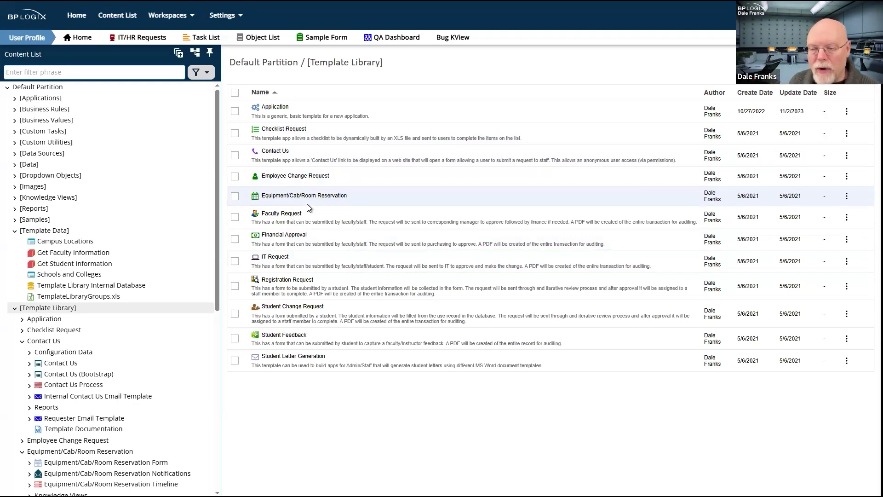
- Open Employee Change Request's Change Request Process timeline, from Manager Approval to Change Completed
left_click(308, 177)
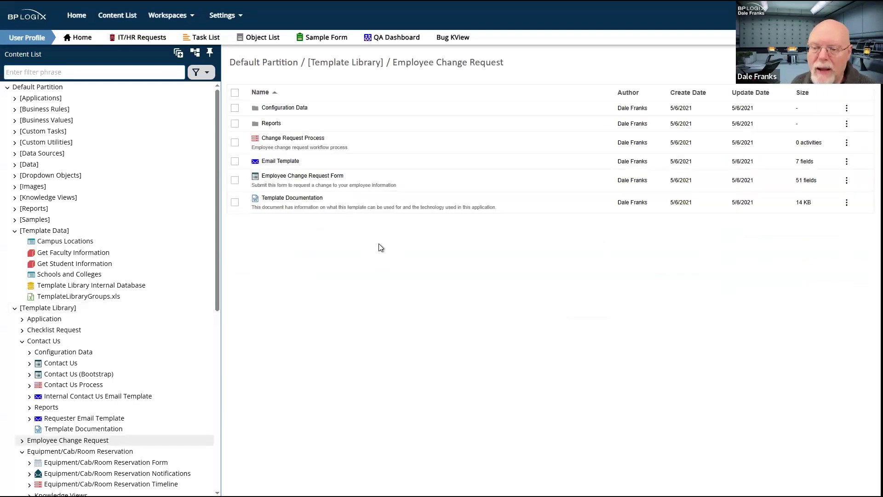
left_click(285, 139)
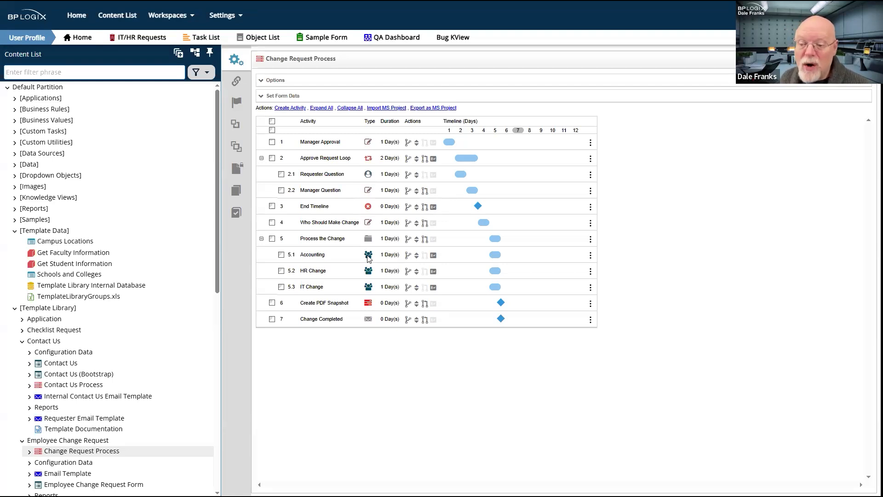
- Check the Accounting and HR Change activities' participant groups, closing each without changes
left_click(318, 256)
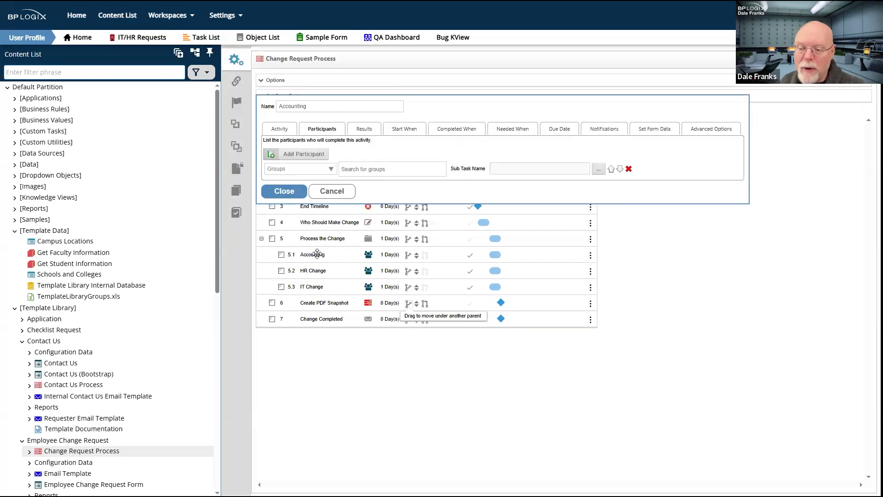
left_click(349, 172)
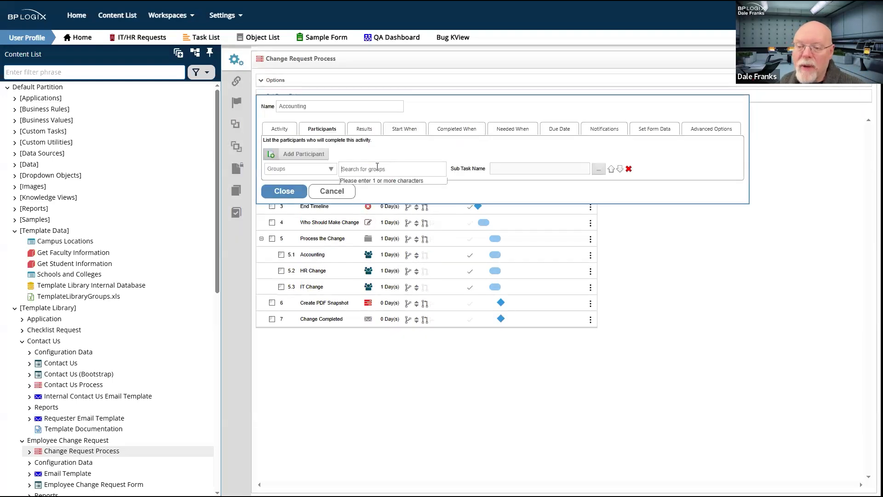
left_click(334, 192)
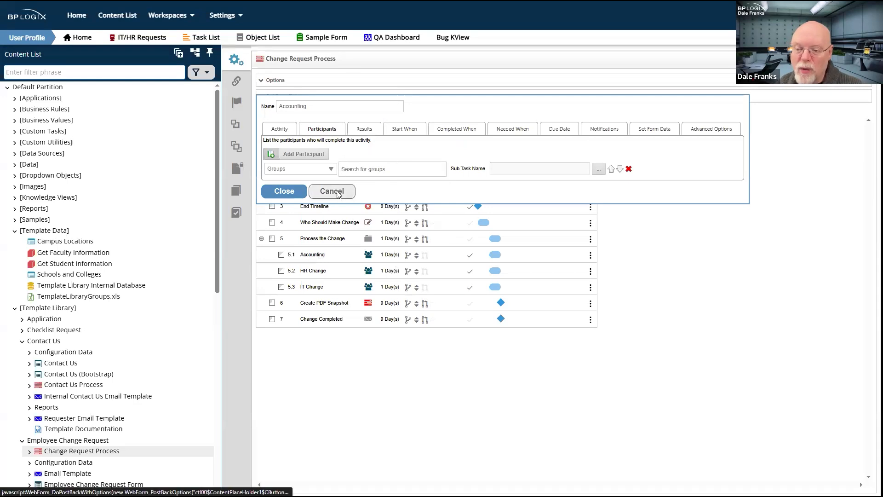
left_click(317, 272)
left_click(399, 170)
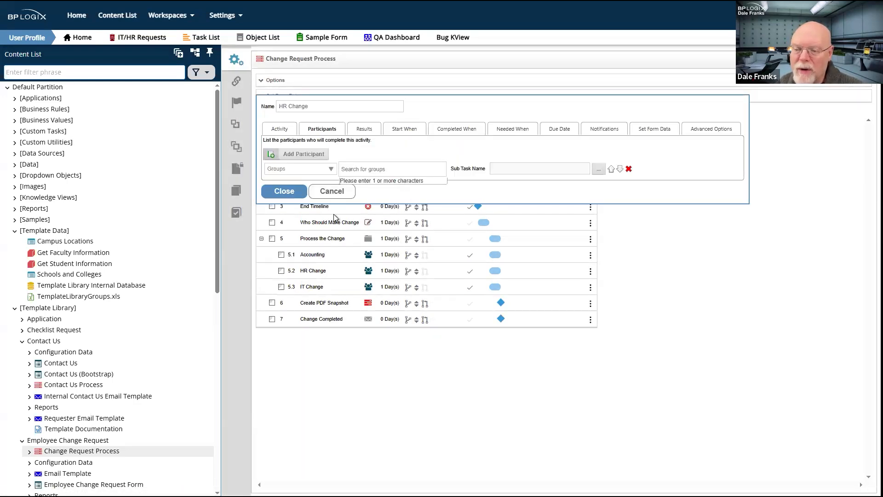
left_click(322, 193)
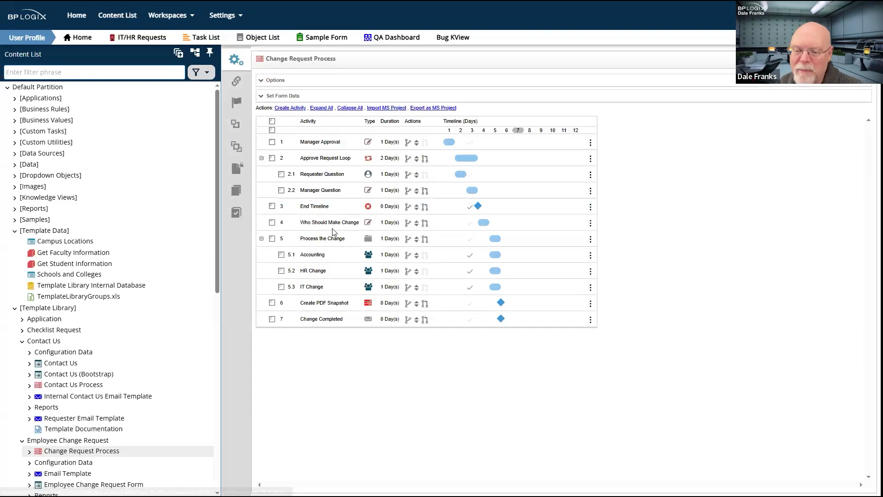
- Check the IT Change activity's participant groups and close it unchanged
left_click(312, 287)
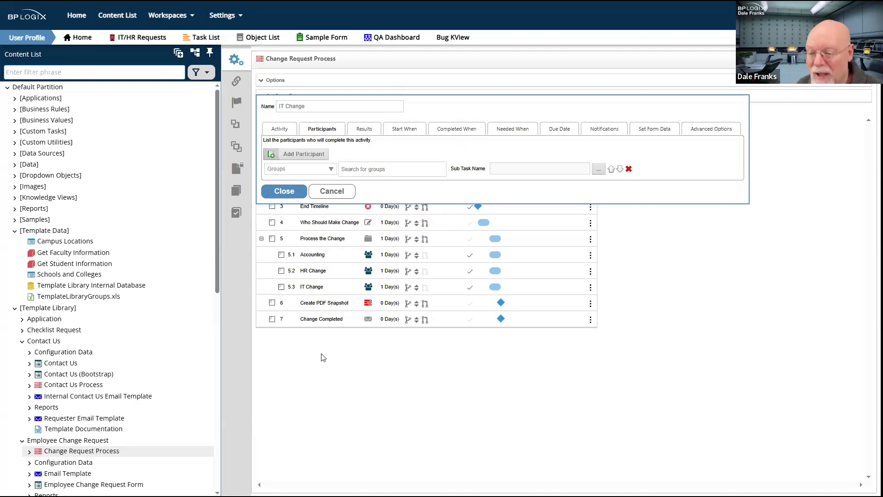
mouse_move(369, 224)
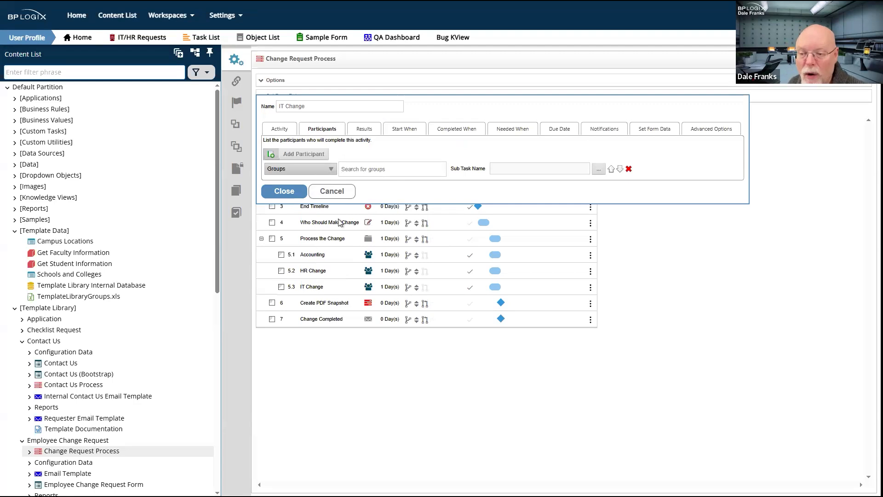
left_click(395, 169)
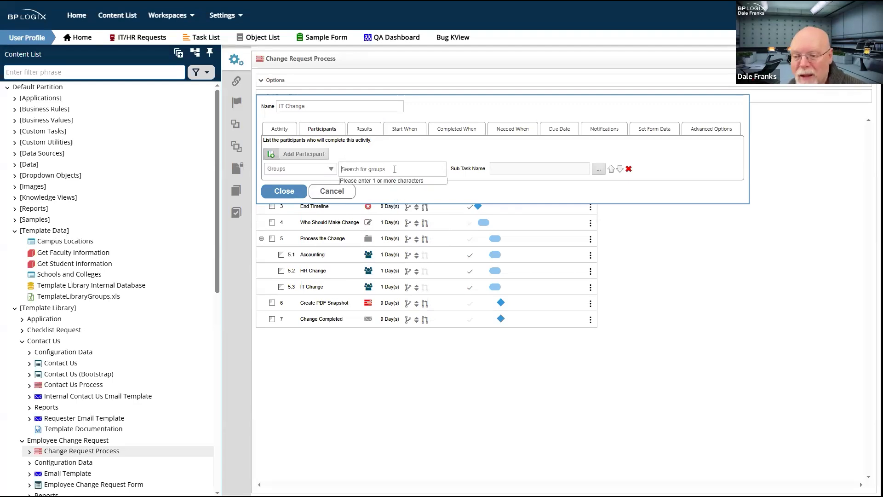
left_click(338, 191)
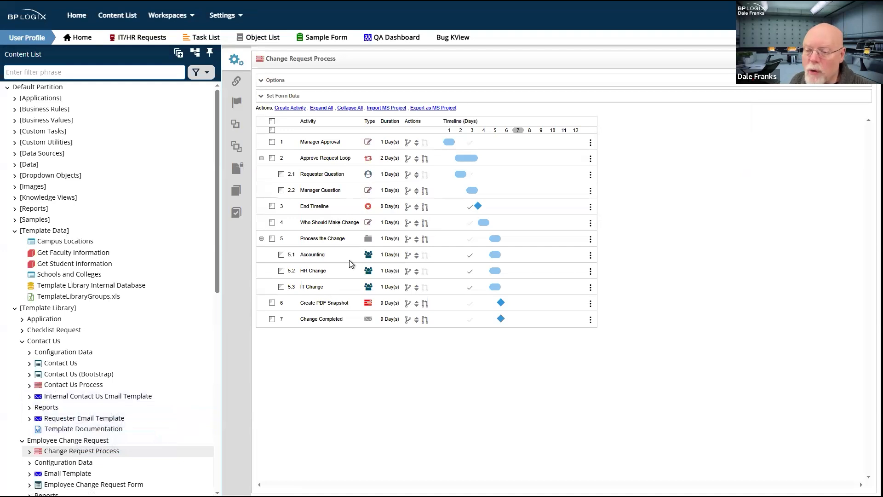
- Leave the timeline without saving and open the Contact Us template folder
left_click(63, 363)
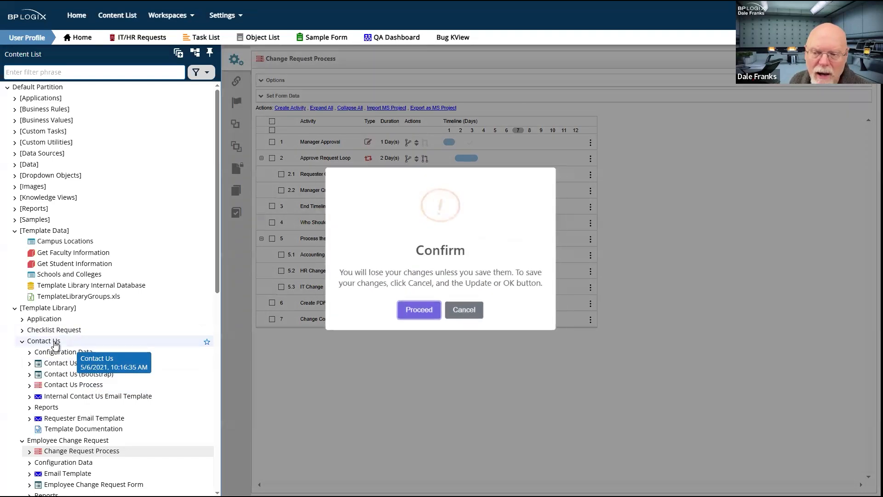
left_click(427, 311)
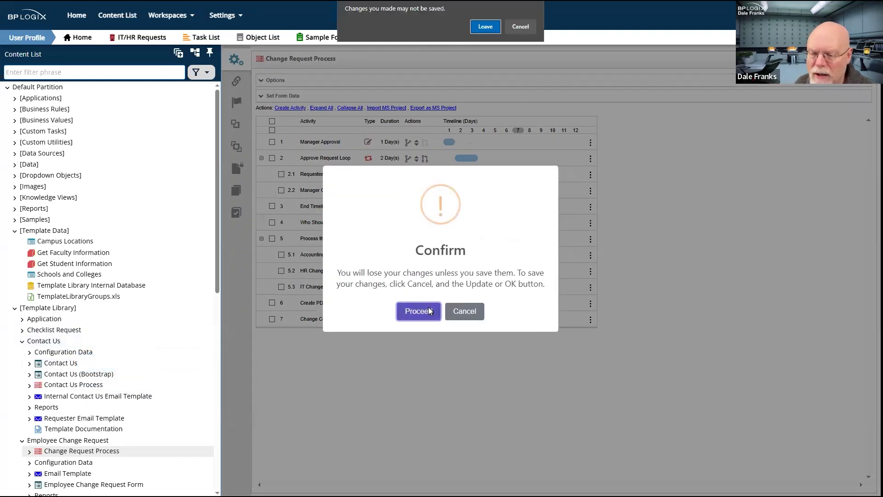
left_click(490, 29)
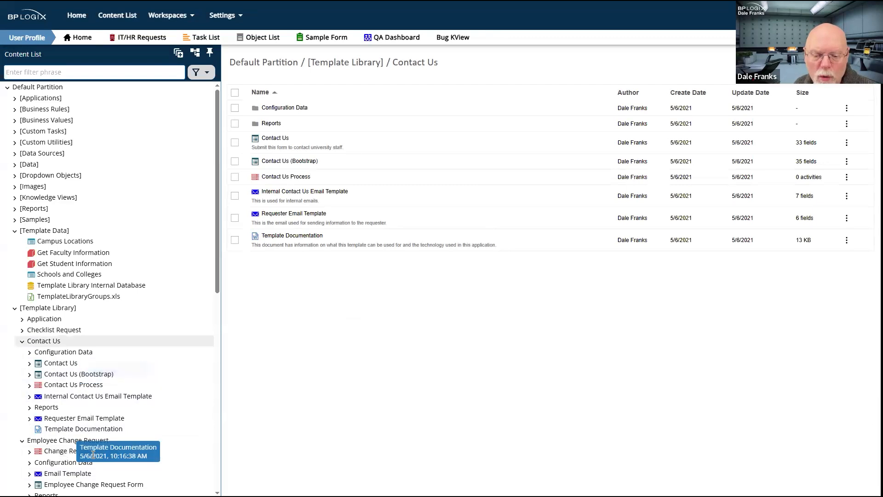
- Open the Financial Approval folder's Financial Approval Request Process timeline from the template tree
left_click(51, 452)
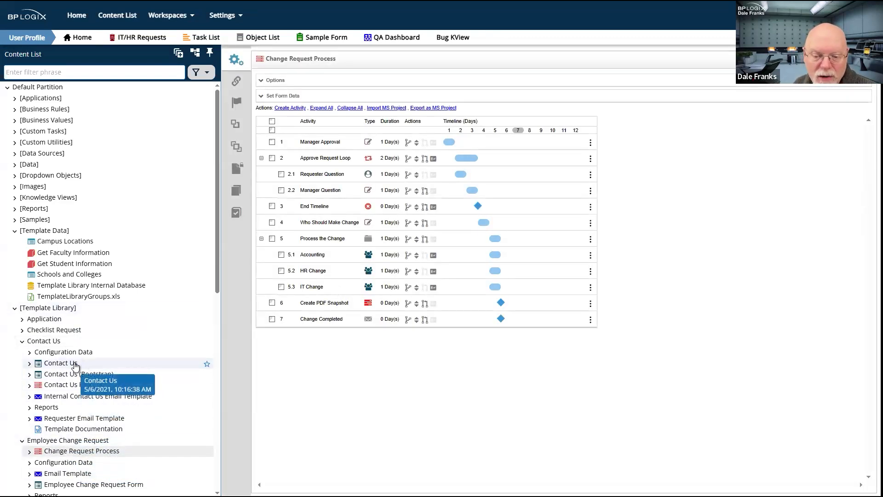
left_click(66, 386)
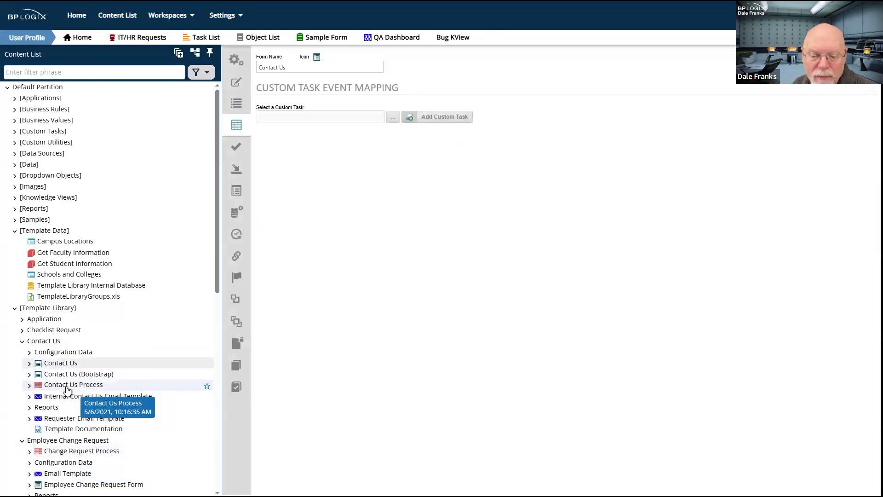
mouse_move(373, 193)
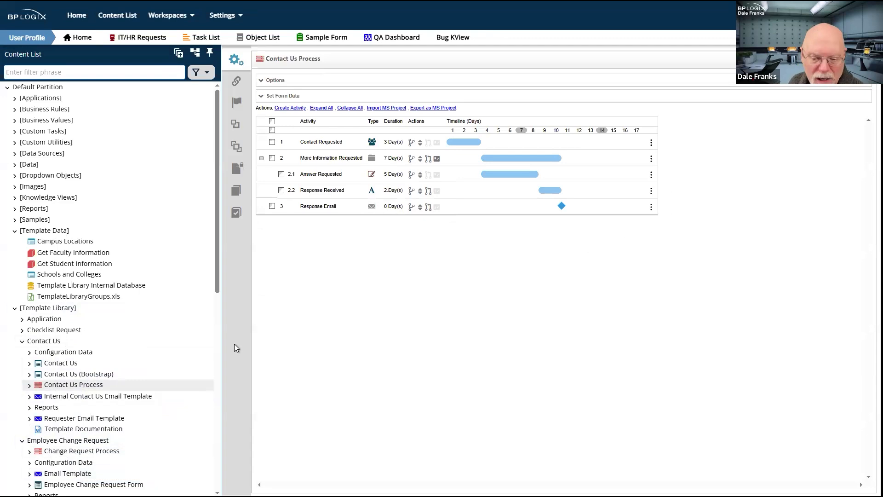
scroll(147, 362, "down", 8)
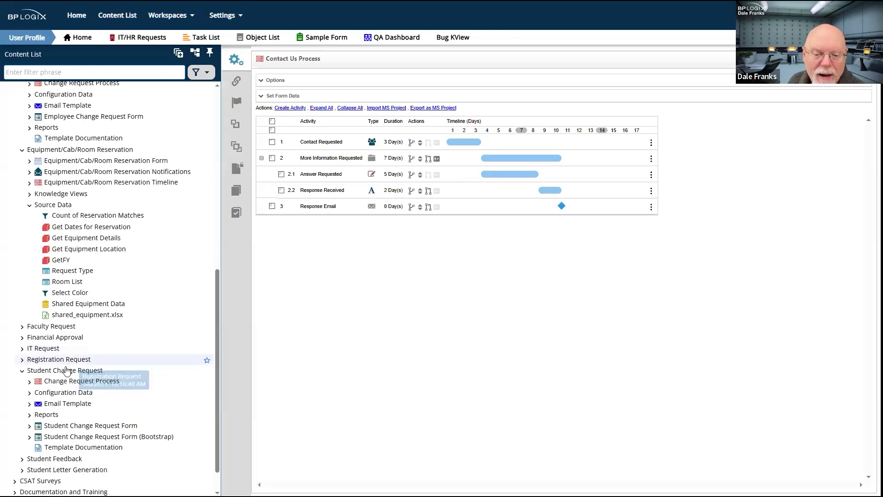
left_click(37, 338)
left_click(23, 338)
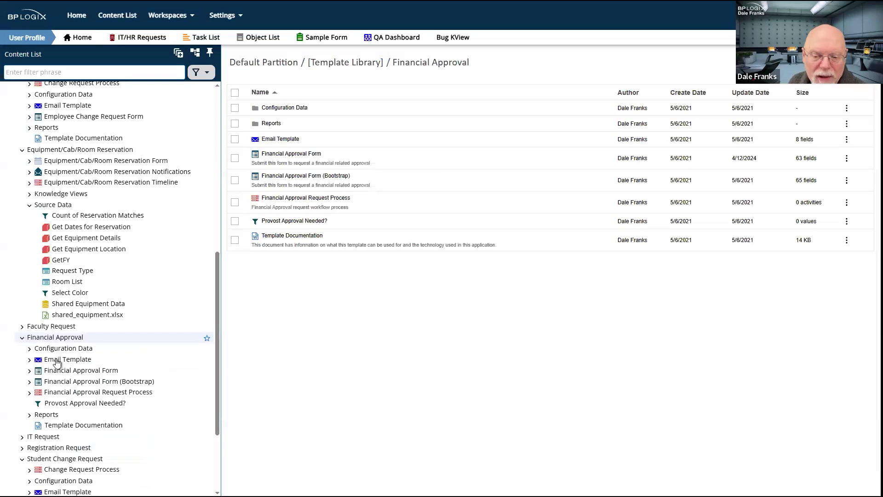
left_click(52, 393)
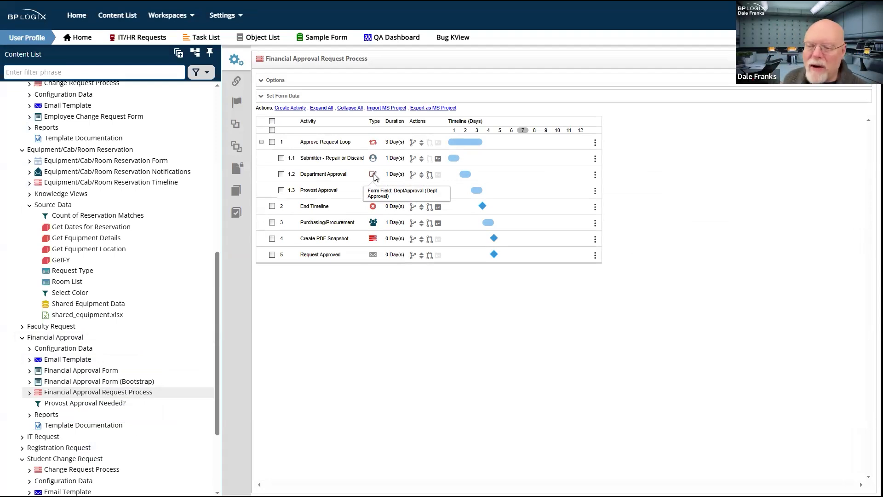
- Open and close the Purchasing/Procurement activity's settings without changes
double_click(329, 223)
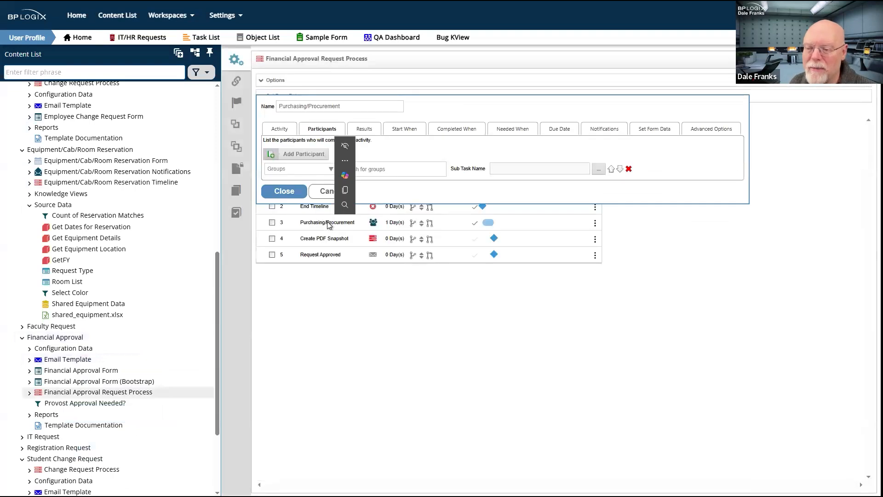
mouse_move(396, 147)
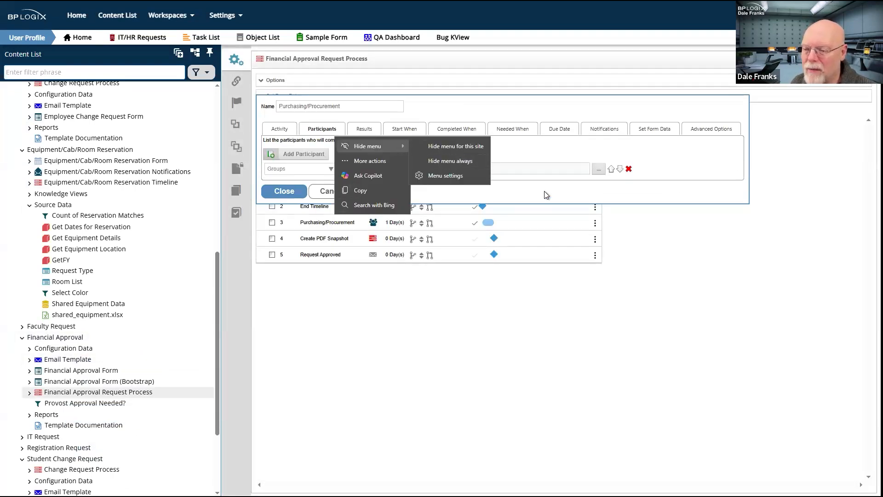
left_click(545, 192)
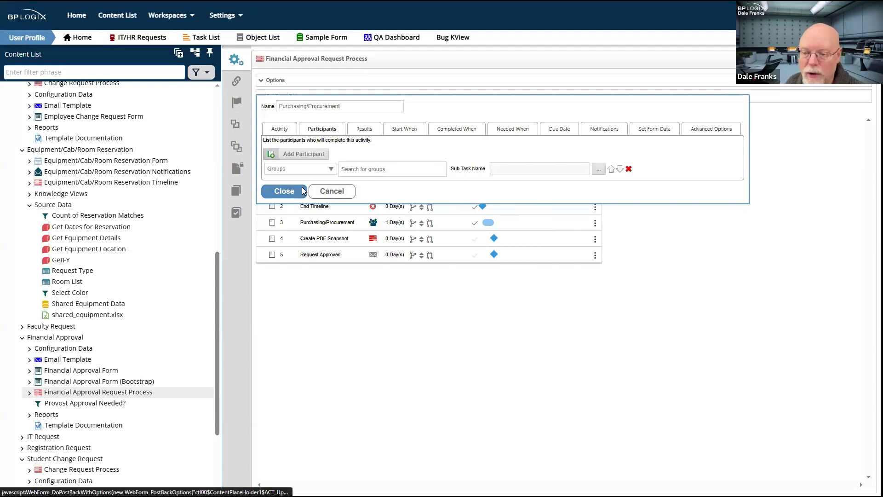
left_click(289, 195)
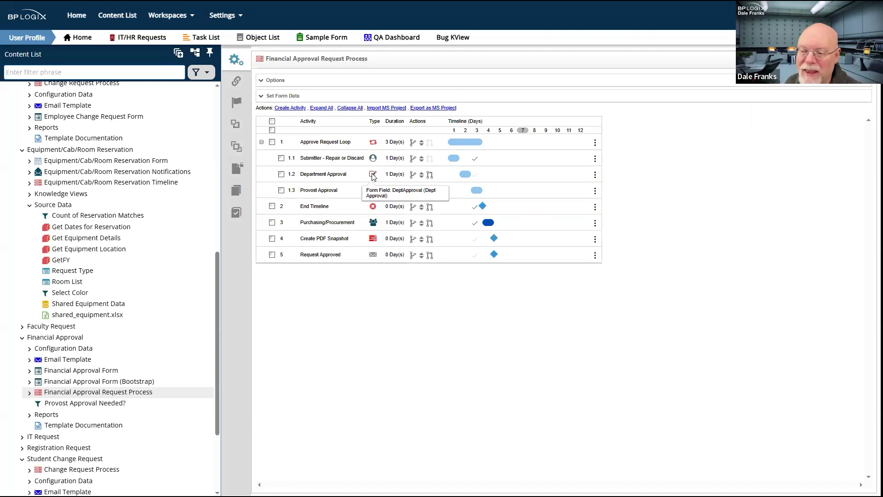
- Open Department Approval's settings and list participant types, showing the DeptApproval form field source
left_click(341, 177)
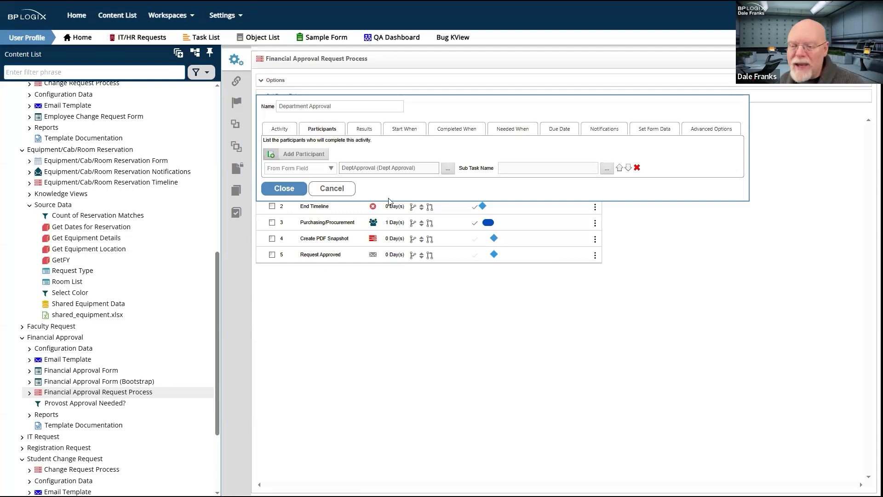
left_click_drag(333, 188, 332, 189)
left_click(332, 189)
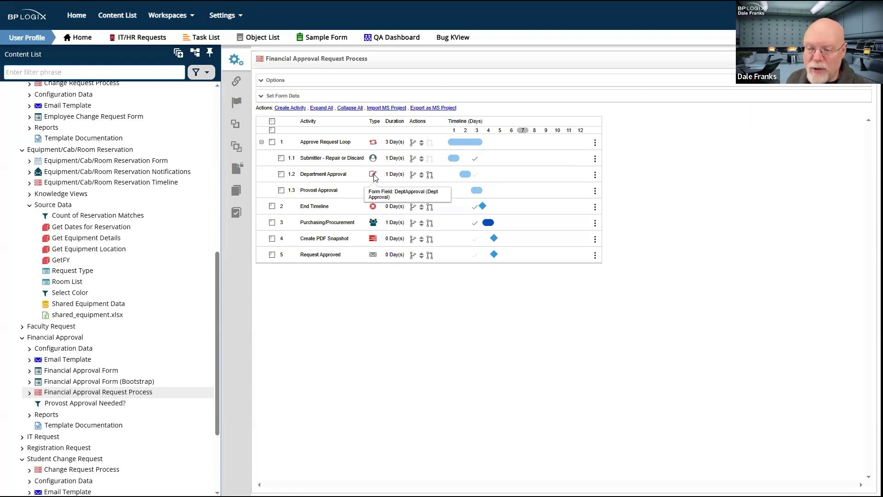
left_click(339, 178)
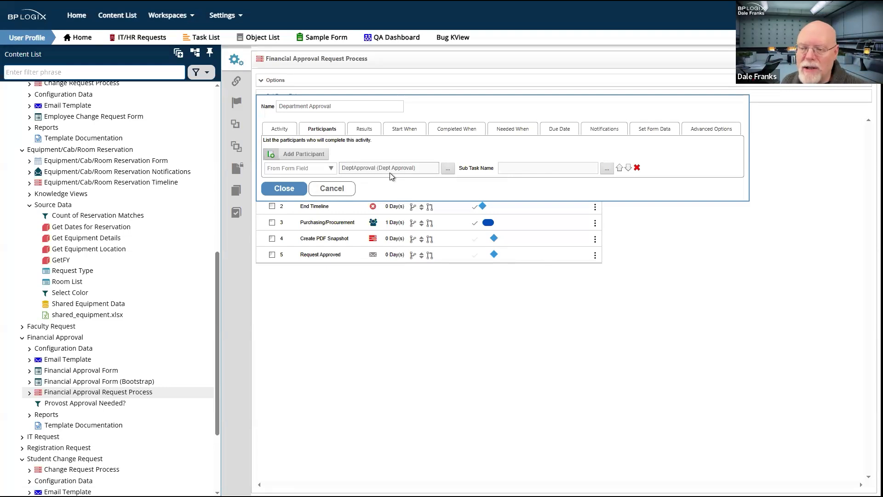
left_click(332, 169)
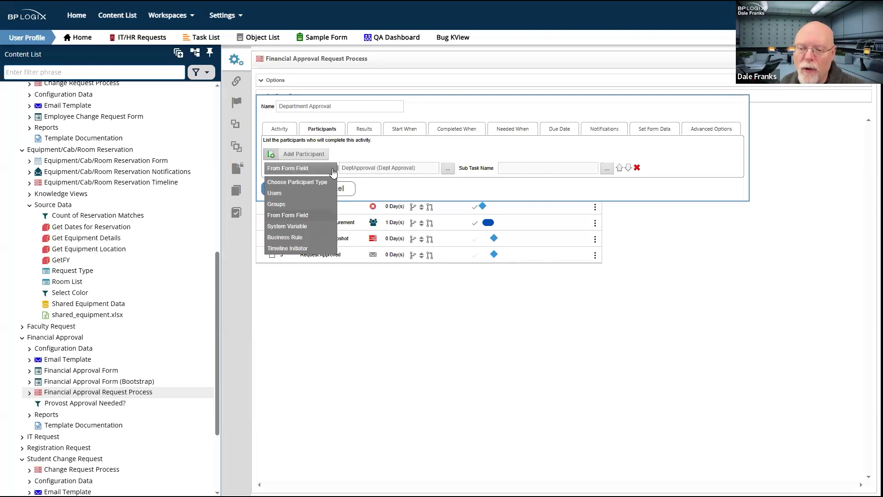
- Close the participant type list and the Department Approval settings without changes
left_click(424, 192)
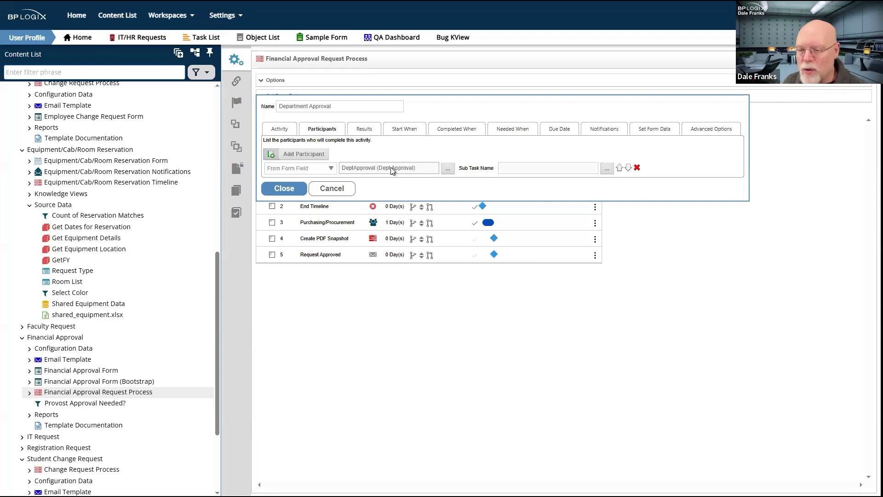
left_click(343, 192)
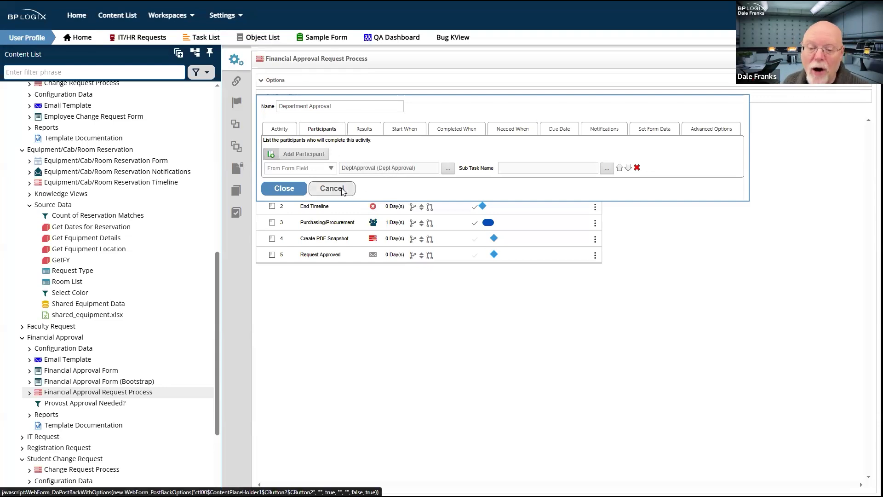
- Leave the process unsaved, open Financial Approval Form, and inspect its Type Ahead DeptApproval user picker
left_click(87, 372)
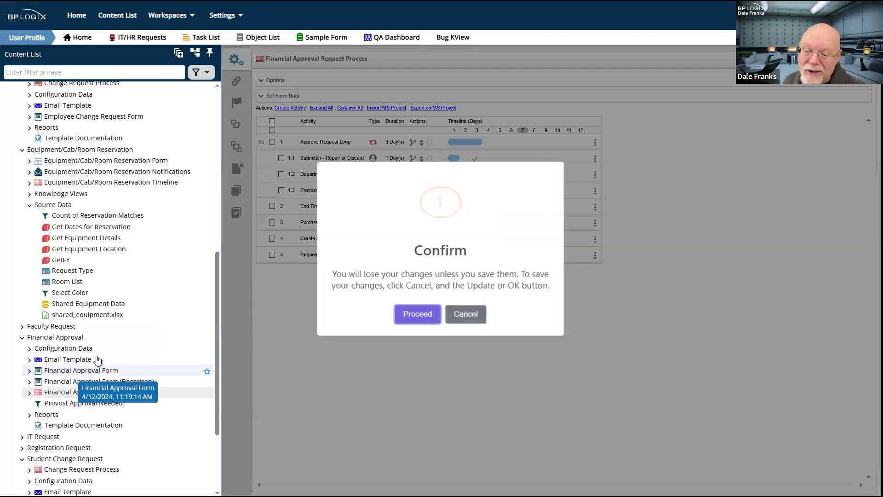
left_click(427, 312)
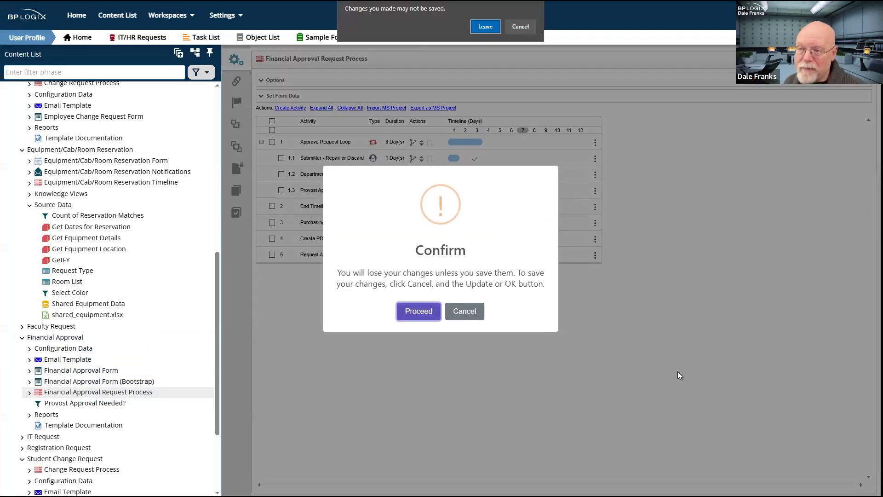
left_click(488, 28)
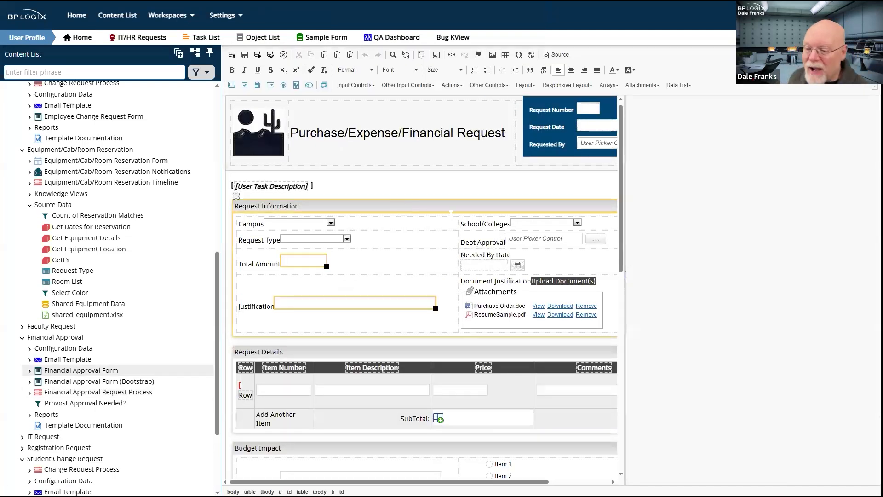
left_click(545, 240)
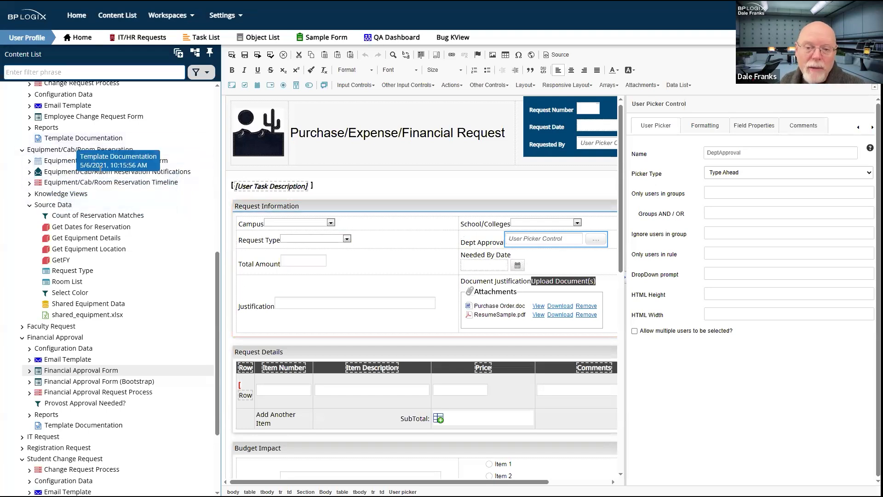
scroll(100, 170, "up", 5)
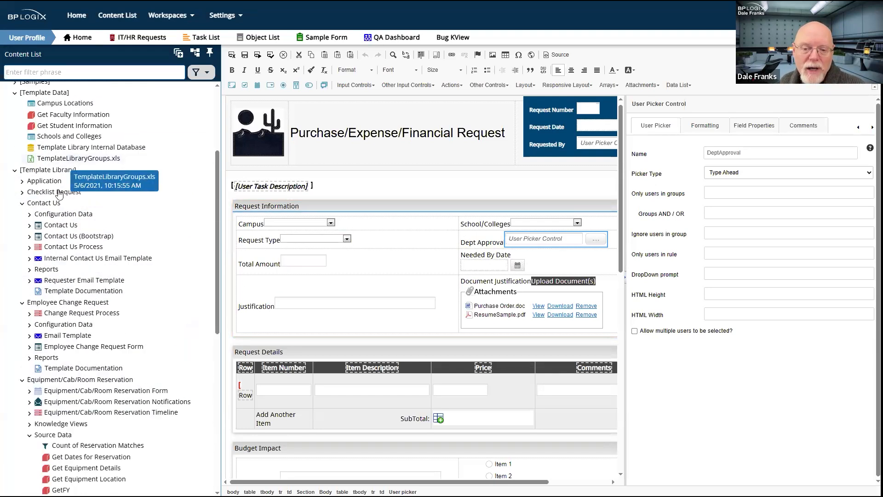
- Go to the [Template Library] listing and open the Training Webinar folder, holding only Archive
left_click(60, 170)
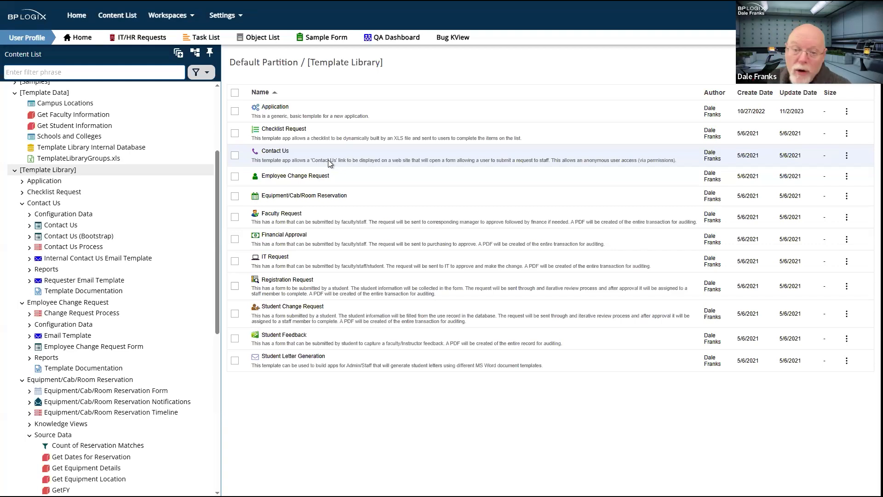
scroll(125, 238, "down", 5)
scroll(125, 238, "down", 2)
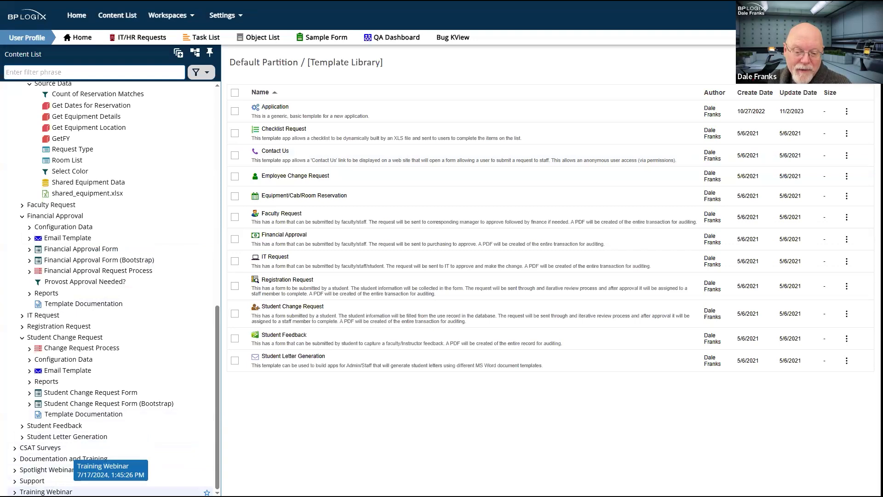
left_click(69, 491)
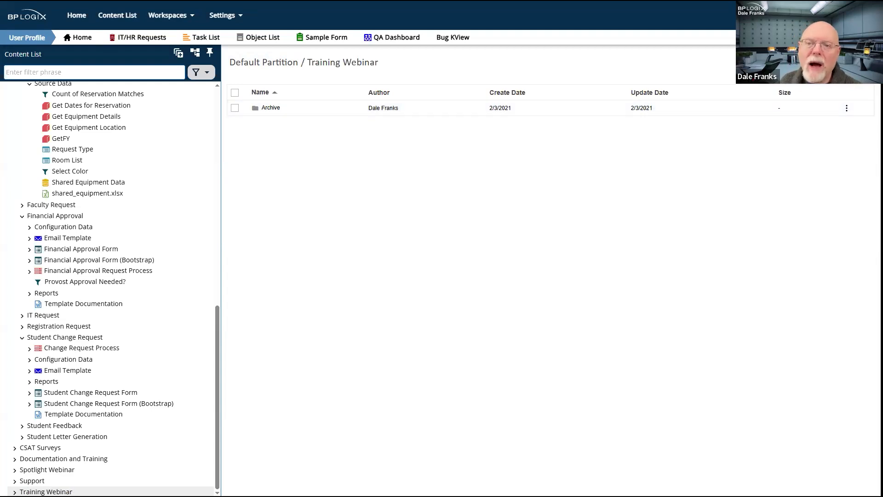
- Download the Template Library package as bpTemplates.zip to Downloads, then return to Process Director
key("ctrl+Tab")
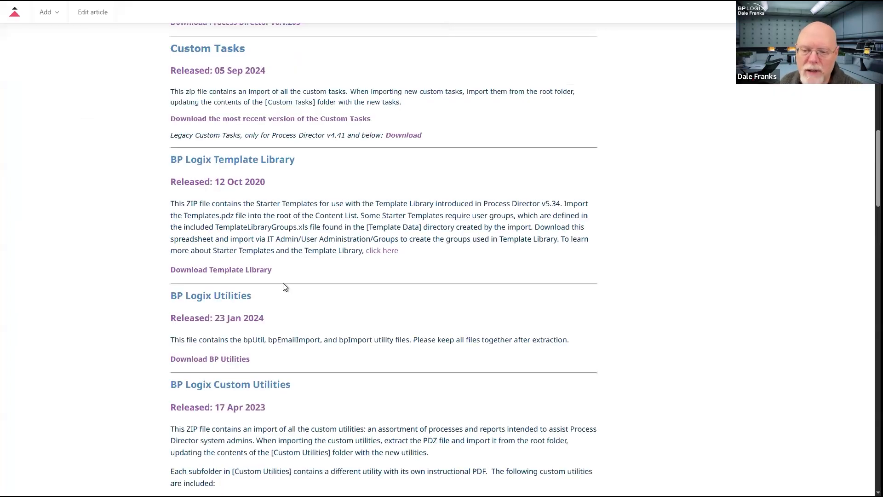
left_click(254, 270)
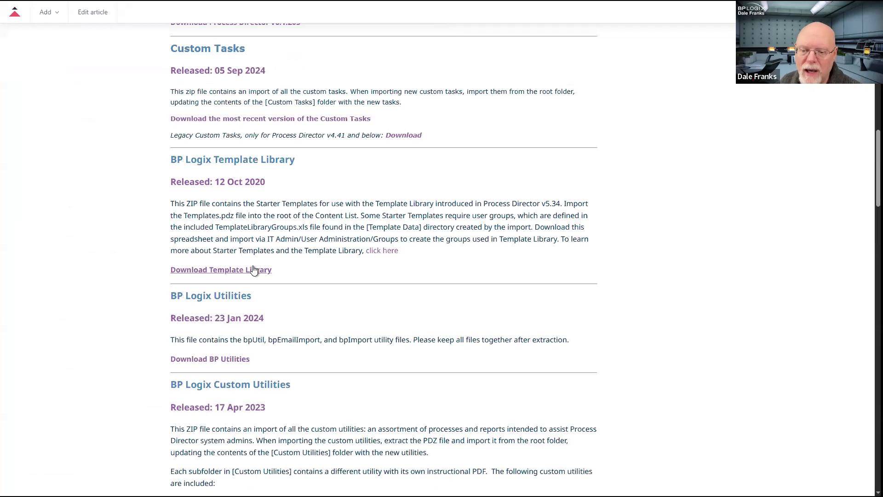
left_click(725, 35)
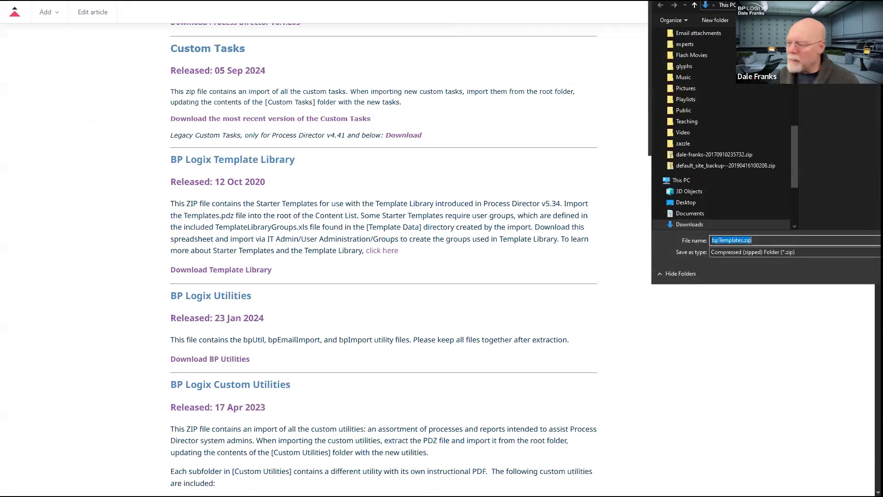
key("Return")
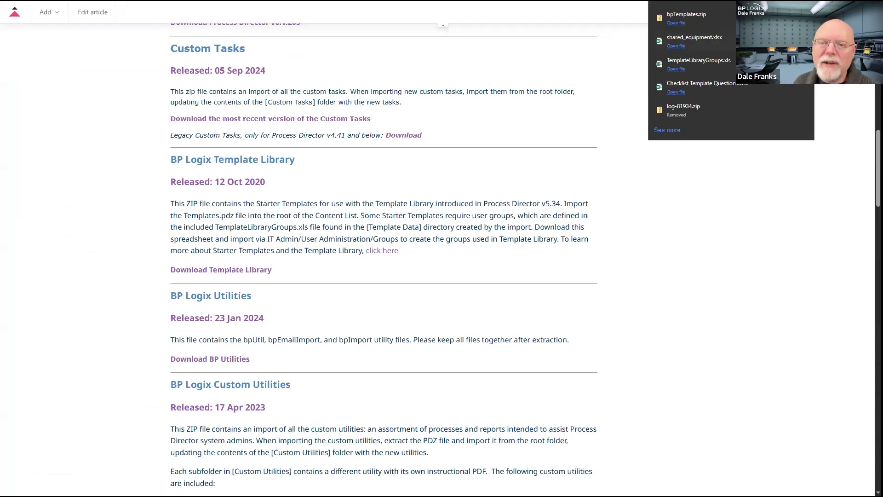
key("ctrl+Tab")
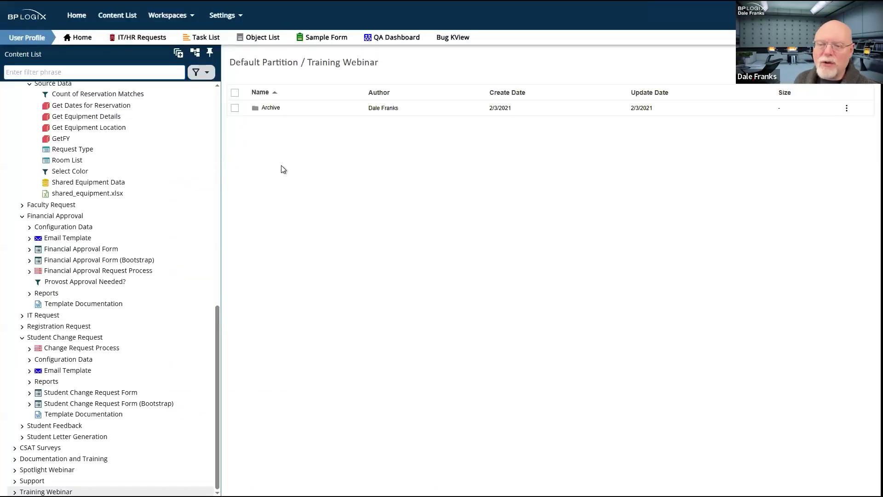
mouse_move(850, 63)
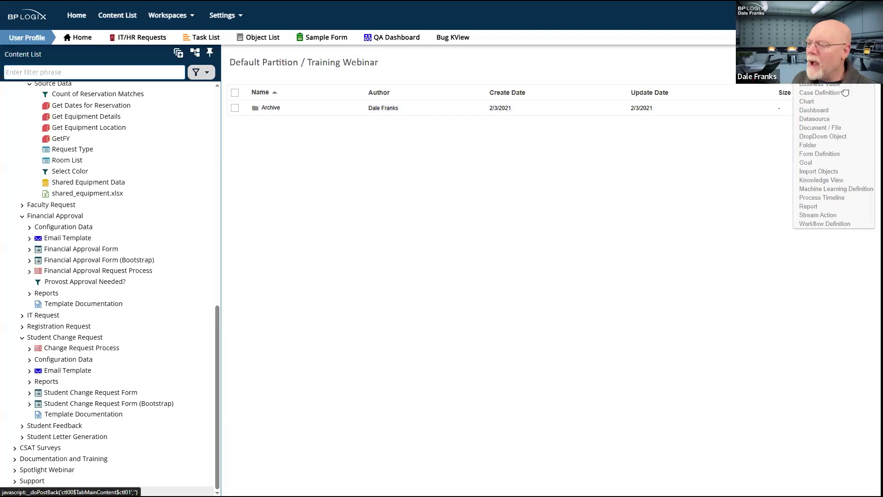
left_click(819, 170)
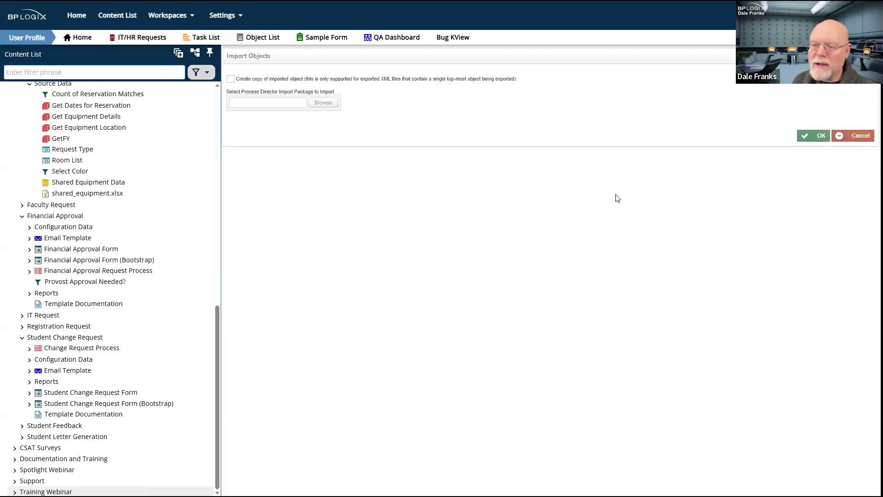
left_click(328, 102)
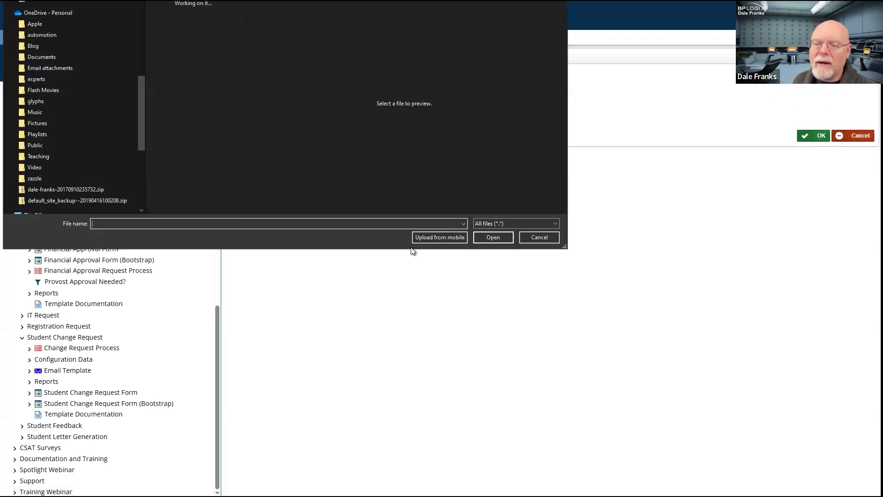
double_click(184, 43)
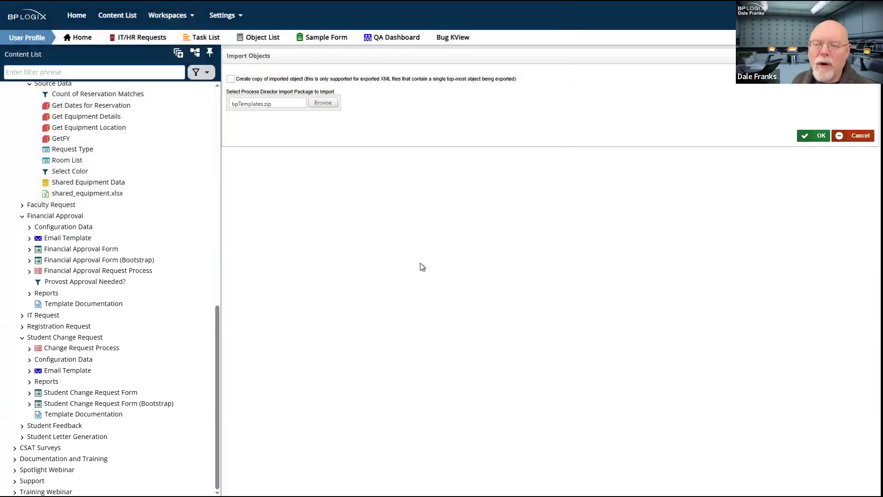
left_click(824, 137)
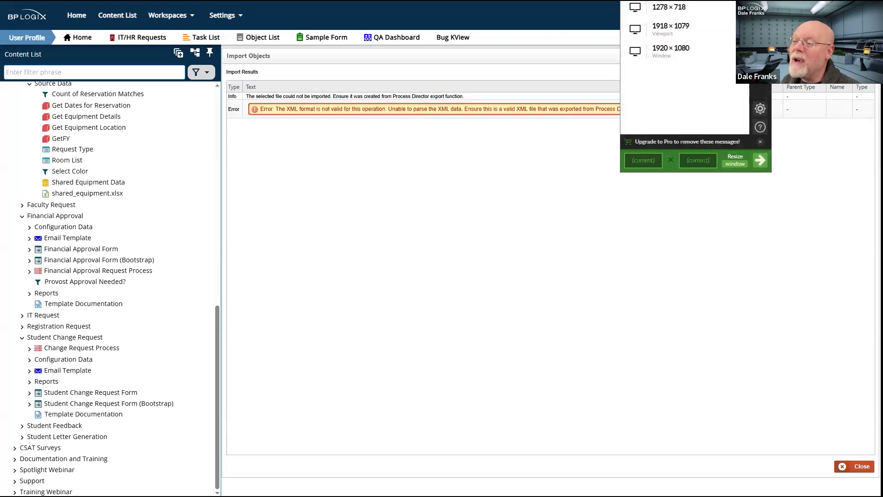
left_click(483, 181)
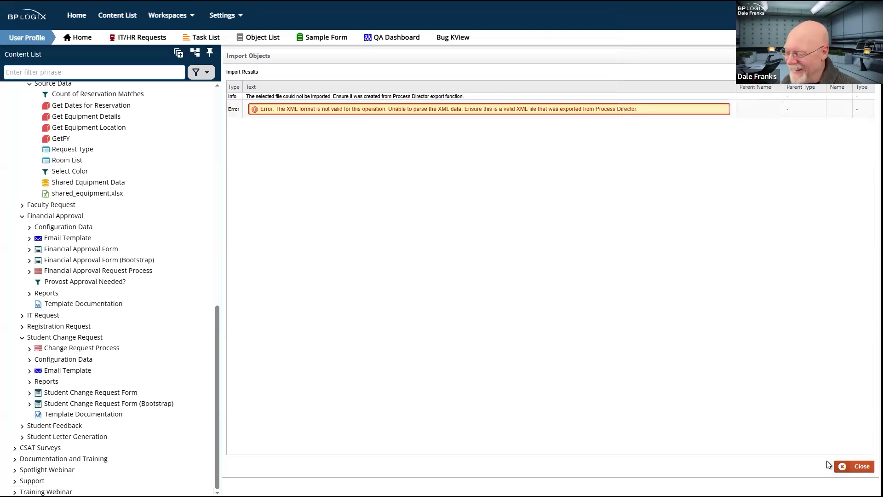
left_click(854, 466)
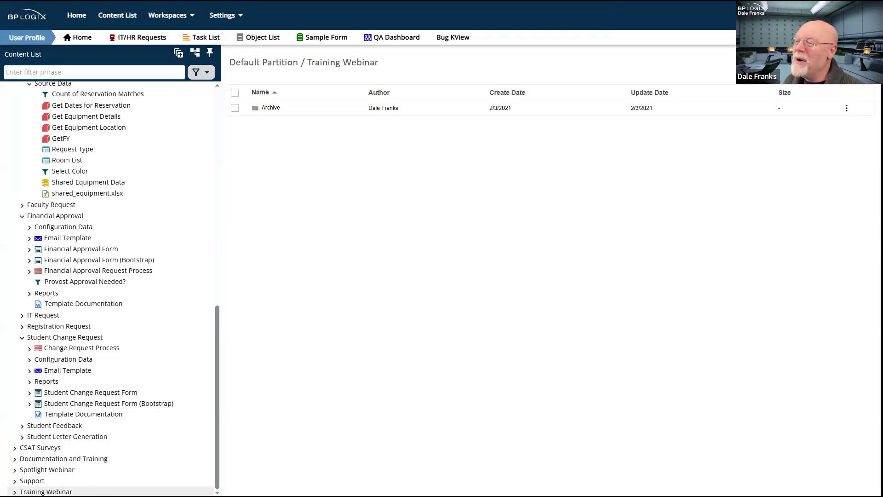
- Show bpTemplates.zip in its Downloads folder from Edge's recent downloads list
key("alt+f")
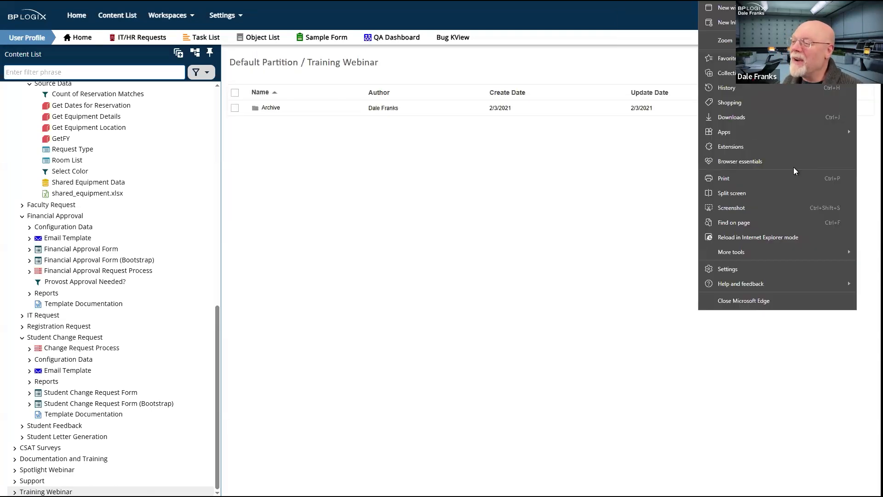
left_click(762, 119)
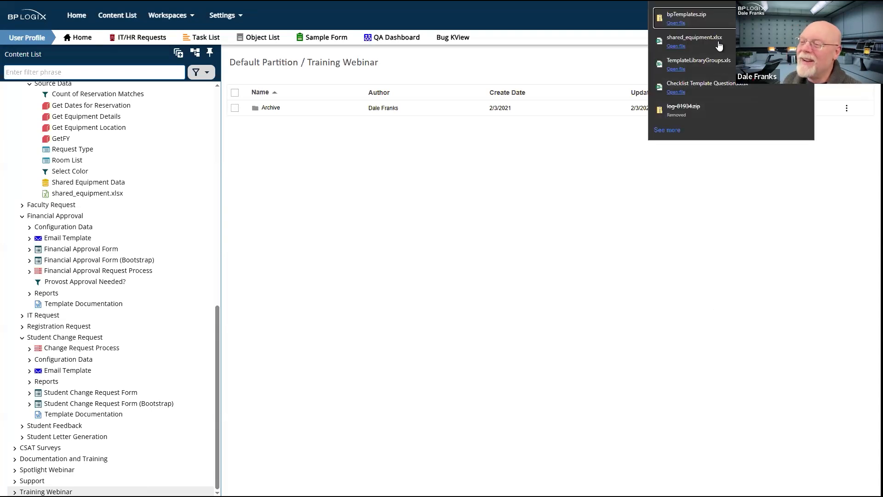
left_click(782, 18)
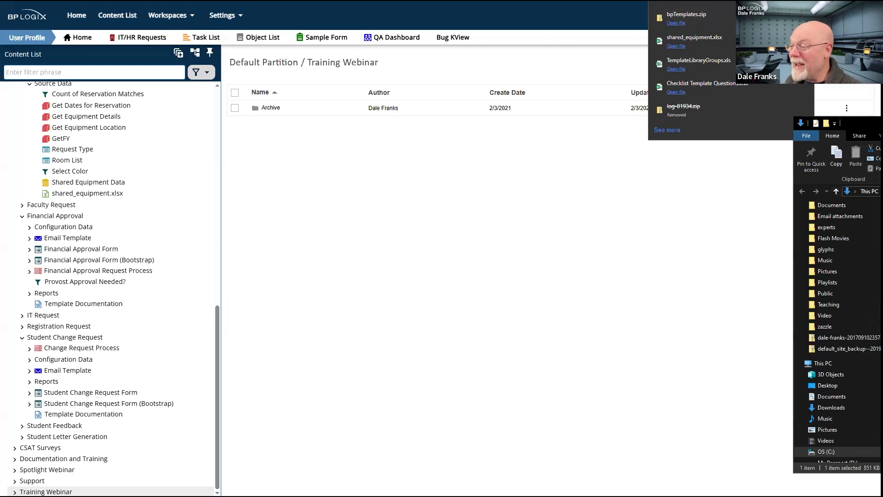
left_click_drag(865, 123, 346, 120)
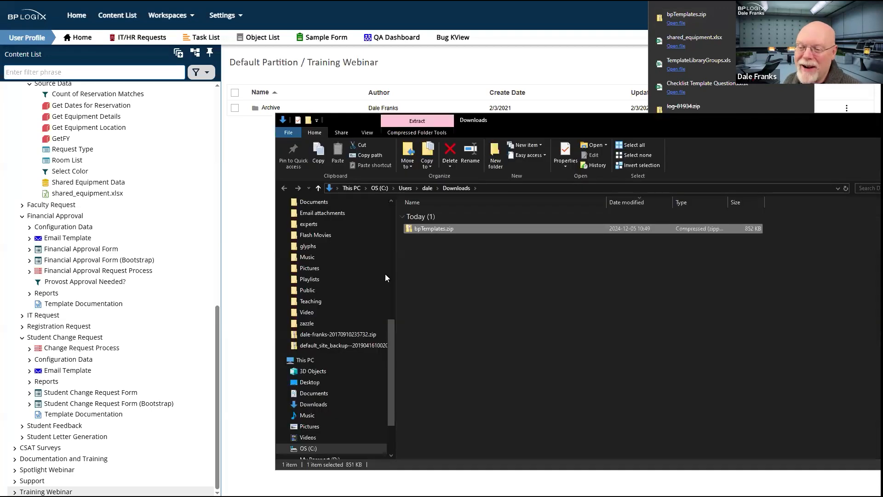
- Extract bpTemplates.zip into Downloads, producing Templates.pdz, then close the folder window
right_click(429, 227)
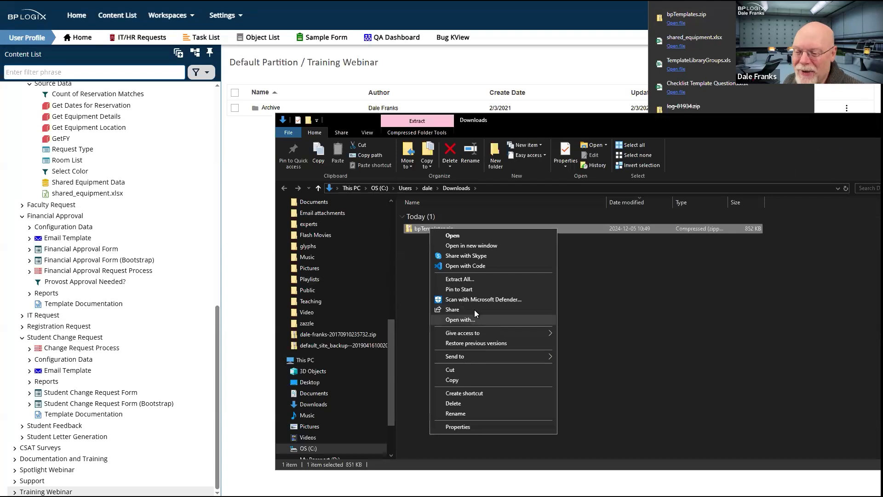
left_click(475, 280)
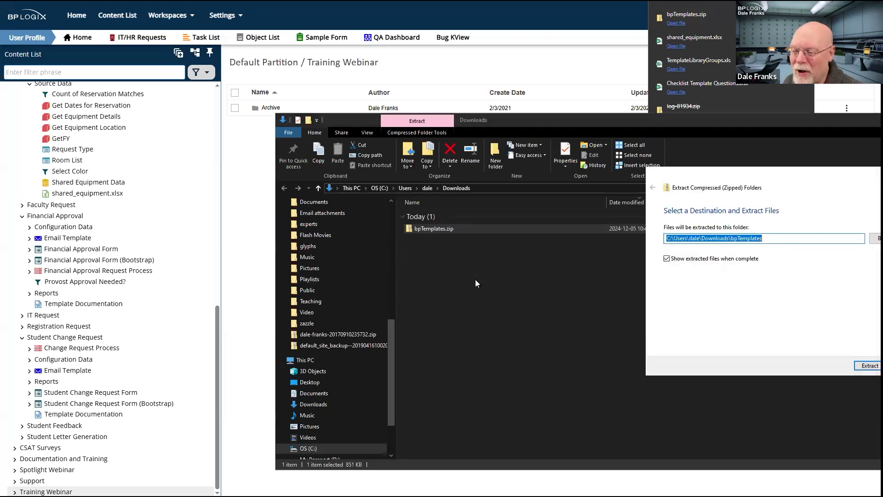
left_click(877, 238)
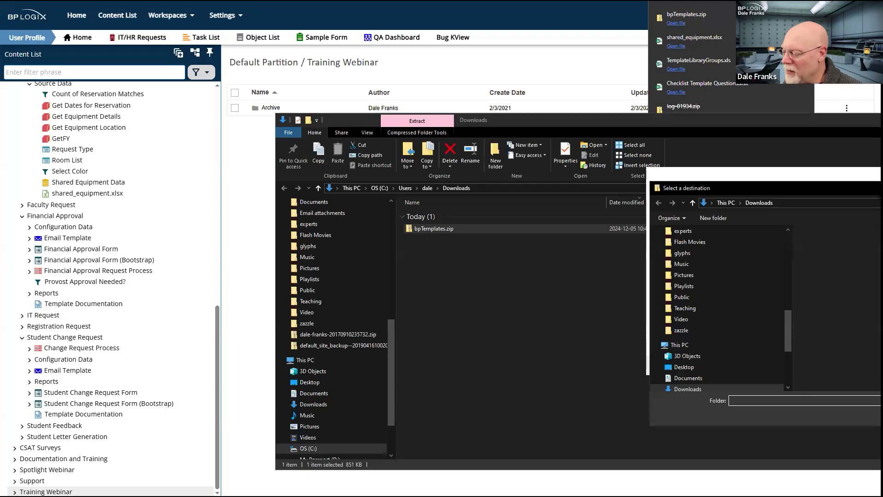
key("Return")
left_click(870, 366)
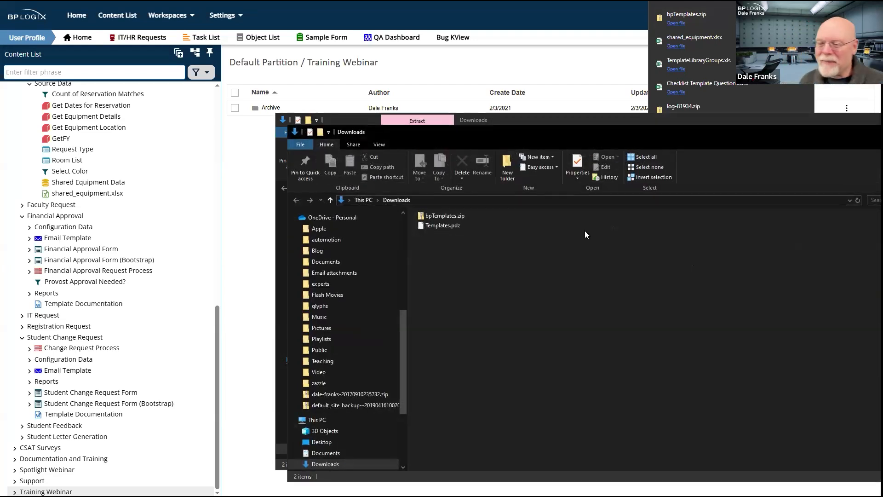
left_click(445, 225)
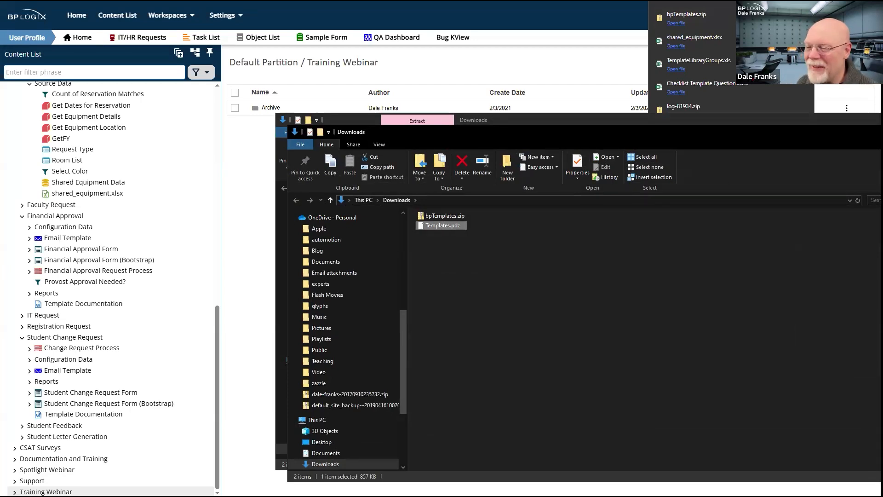
key("alt+F4")
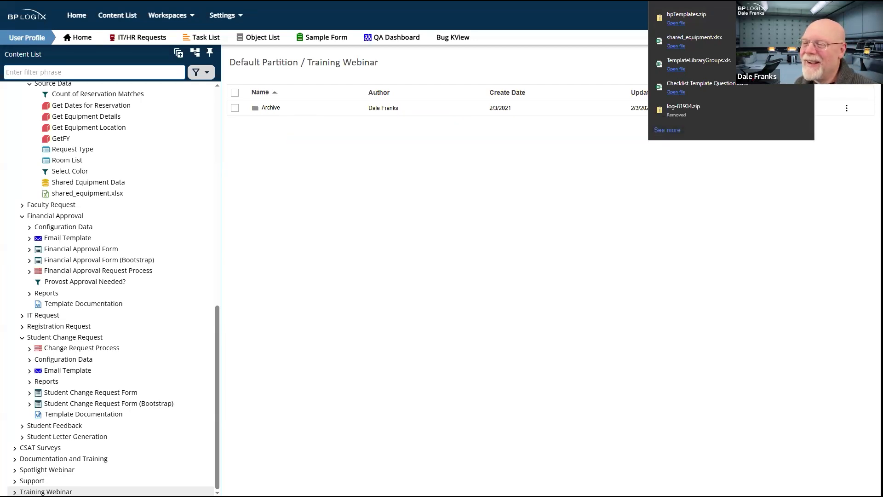
- Start an Import Objects and choose Templates.pdz from Downloads as the package
left_click(441, 151)
left_click(848, 63)
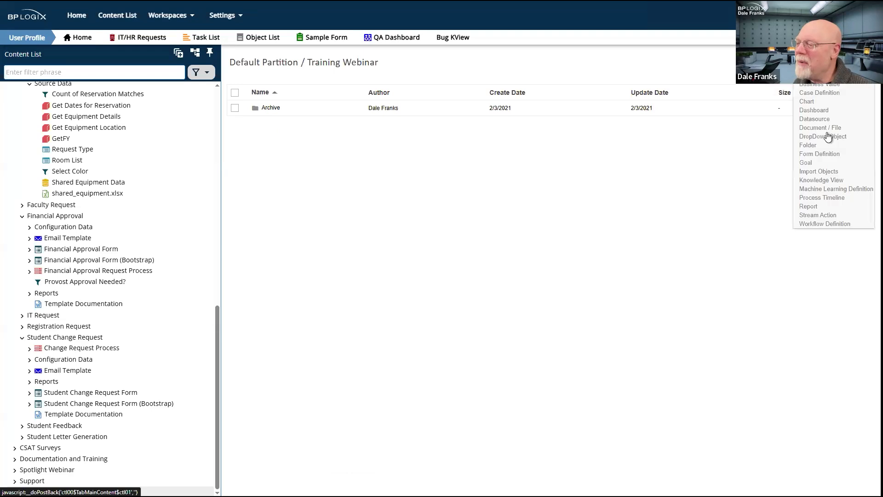
left_click(827, 172)
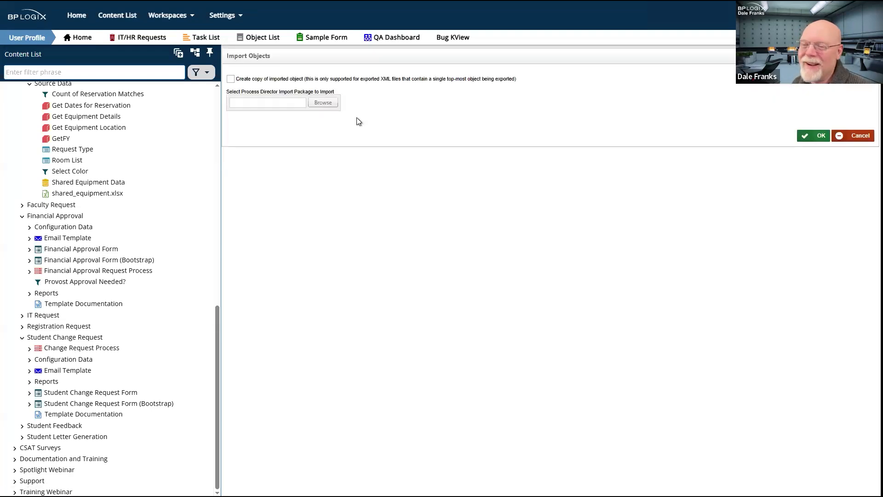
left_click(326, 102)
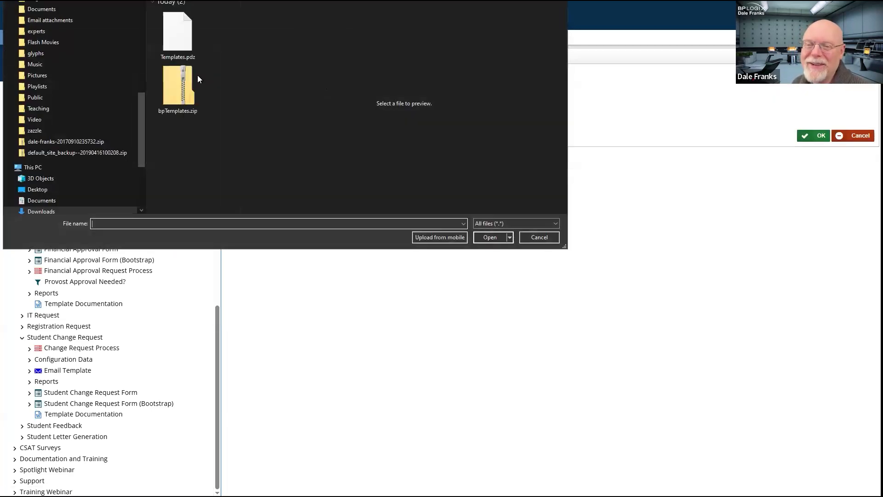
left_click(183, 31)
double_click(183, 31)
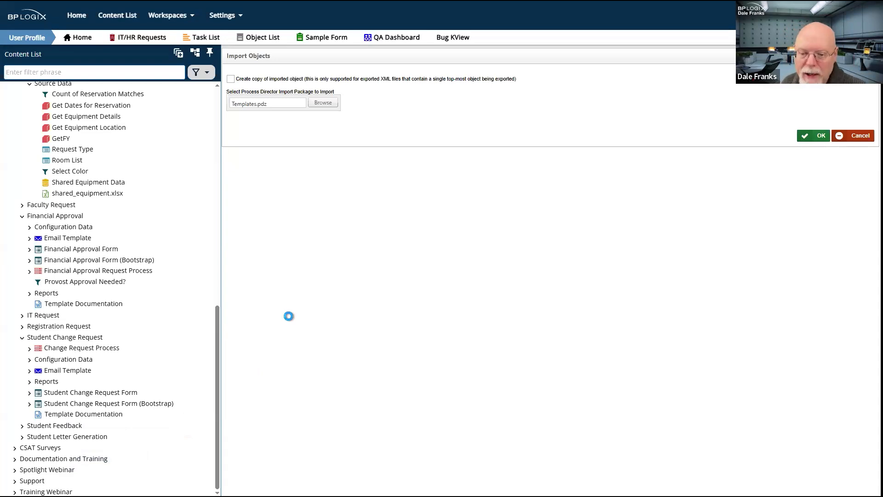
left_click_drag(217, 380, 229, 224)
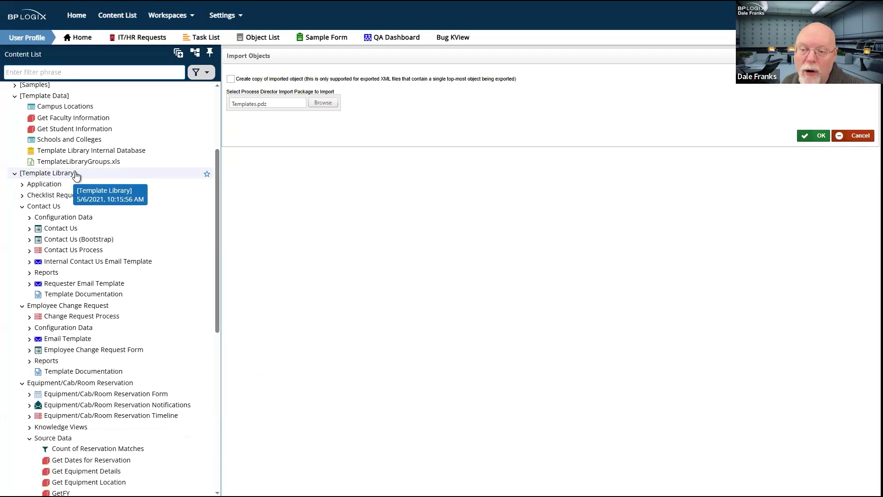
- Open the Default Partition's [Template Library] folder listing its twelve application templates
left_click(76, 174)
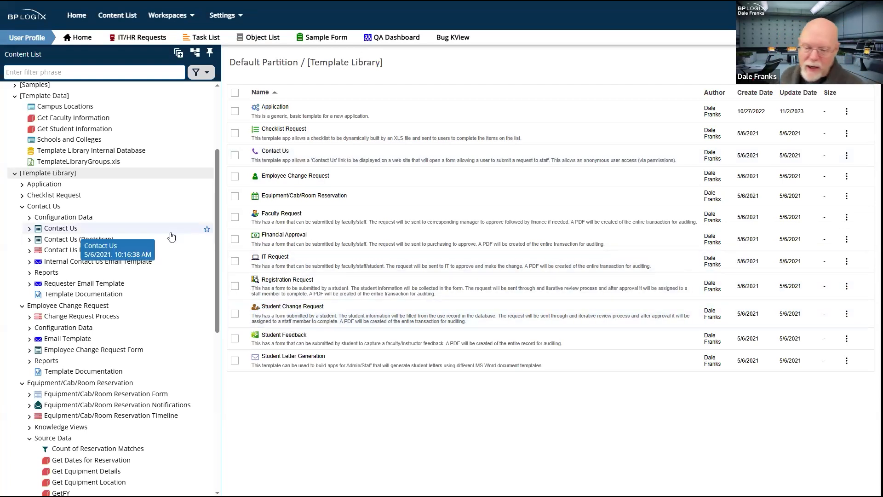
scroll(171, 236, "down", 8)
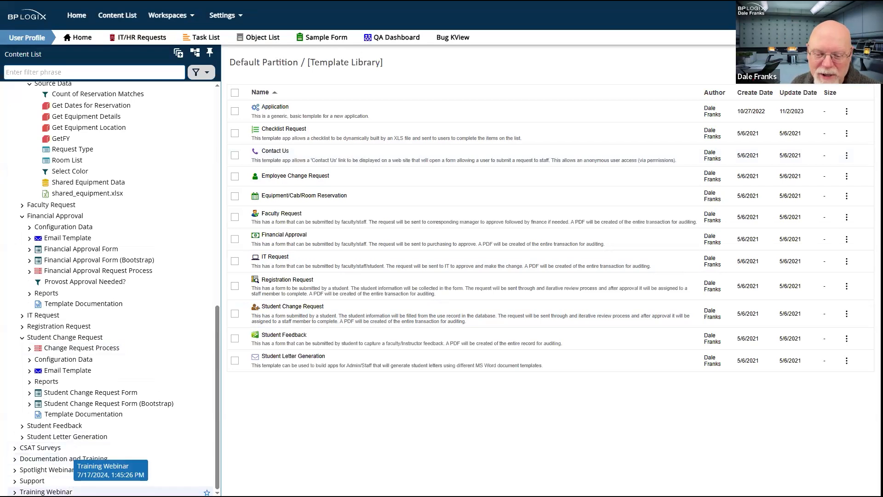
- Create a folder named Webinar1 inside Training Webinar's [Template Library]
left_click(46, 491)
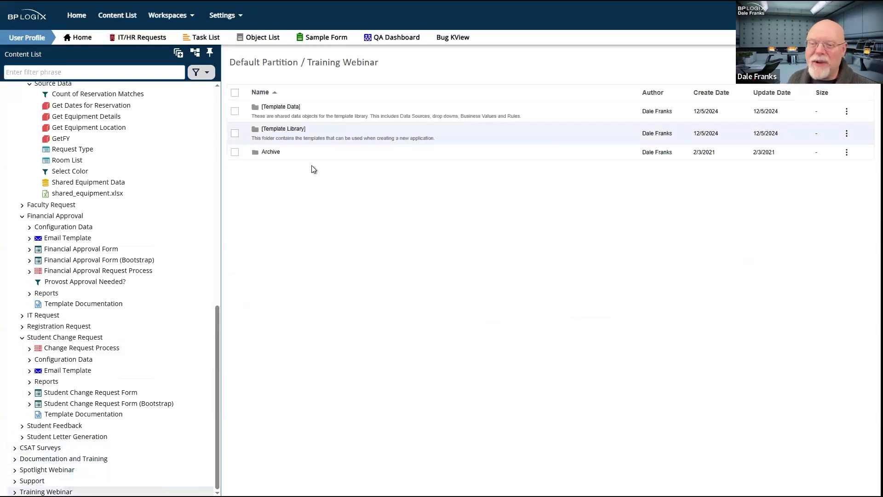
left_click(284, 129)
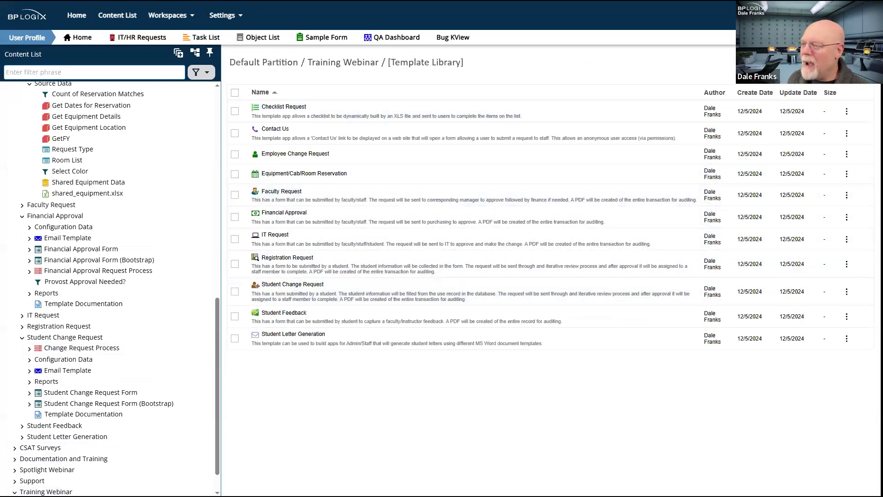
mouse_move(850, 63)
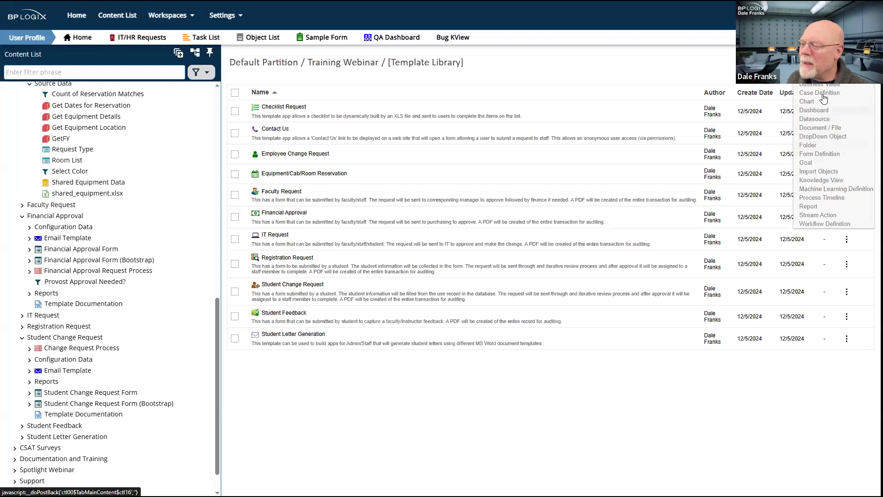
left_click(824, 146)
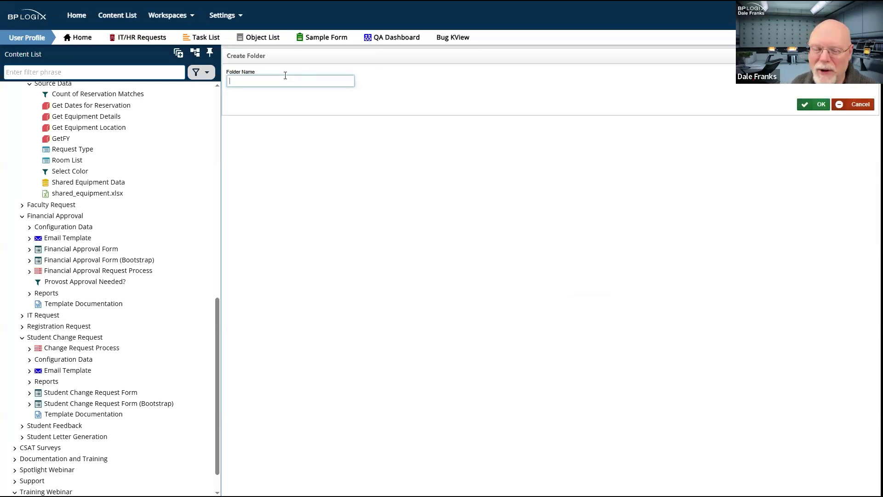
type("Webinar1")
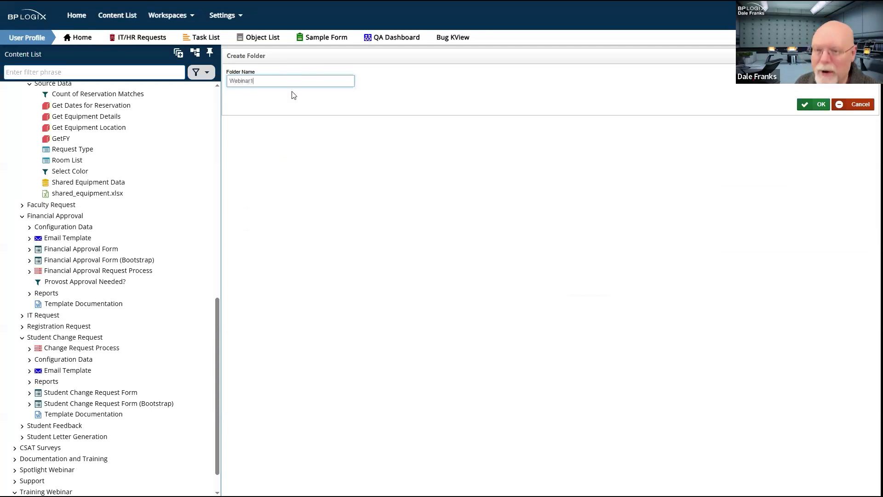
left_click(821, 104)
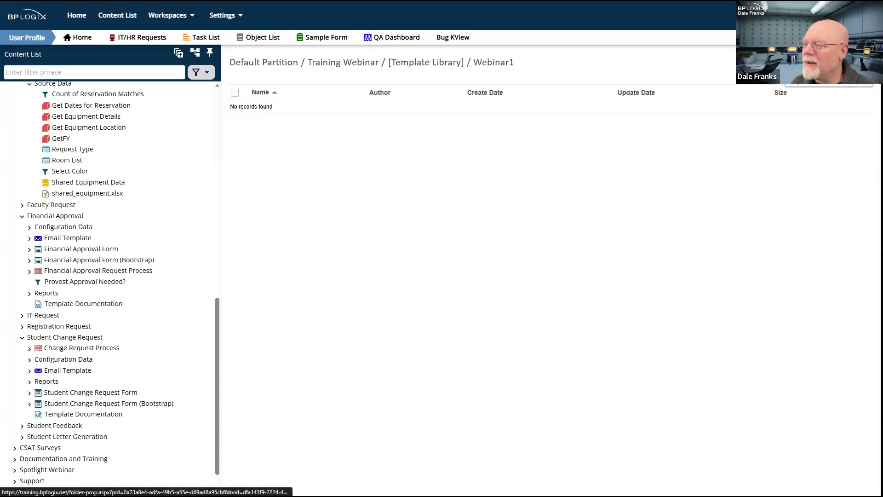
left_click(810, 76)
- Set the Webinar1 folder icon colour to purple, then open shared_equipment.xlsx properties
left_click(318, 57)
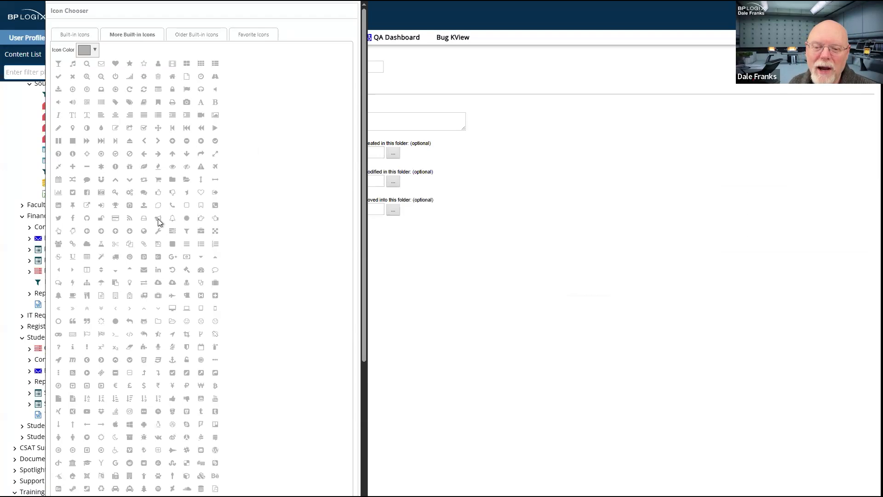
left_click(92, 51)
left_click(152, 67)
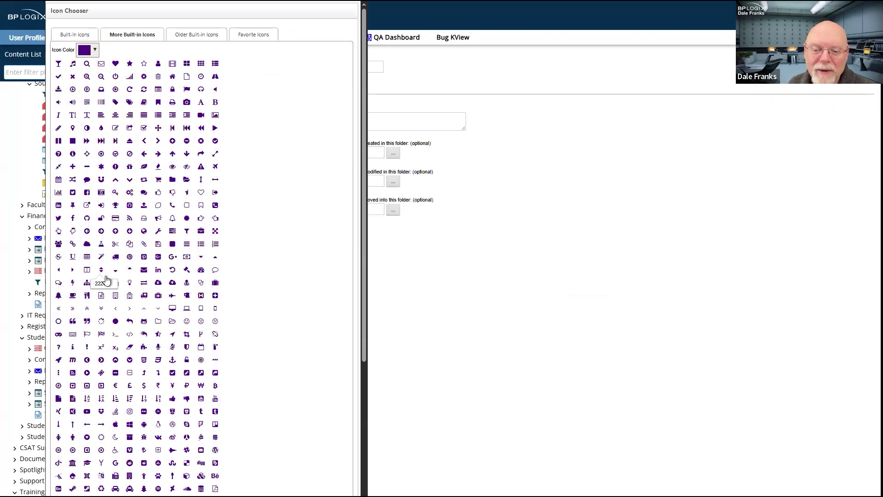
left_click(160, 194)
left_click(162, 194)
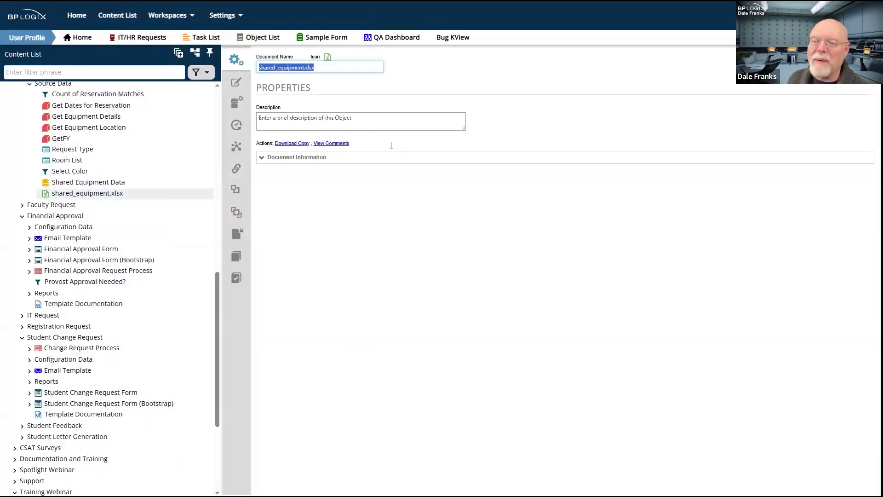
- Give shared_equipment.xlsx a purple eye-slash icon, save, and reopen its properties
left_click(329, 61)
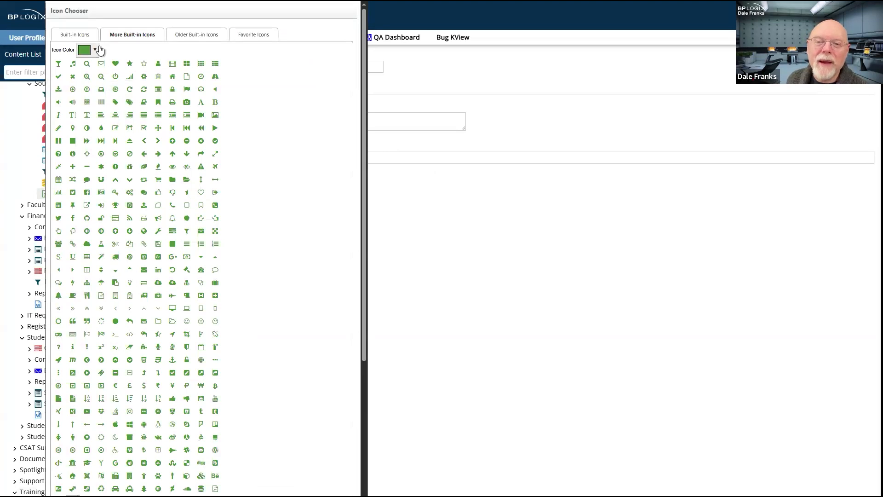
left_click(95, 50)
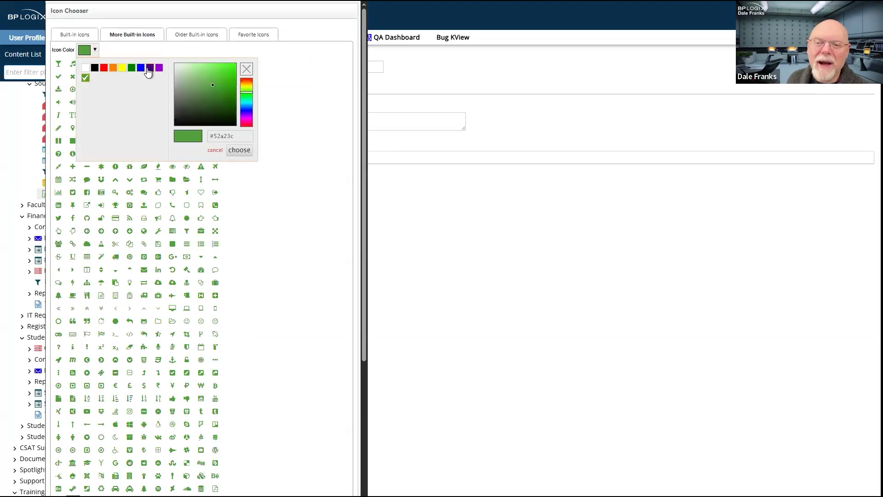
left_click(149, 68)
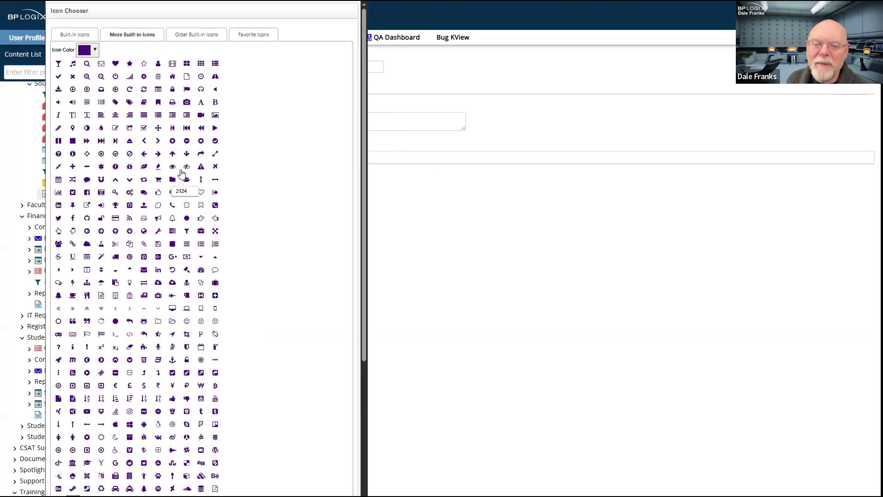
left_click(186, 166)
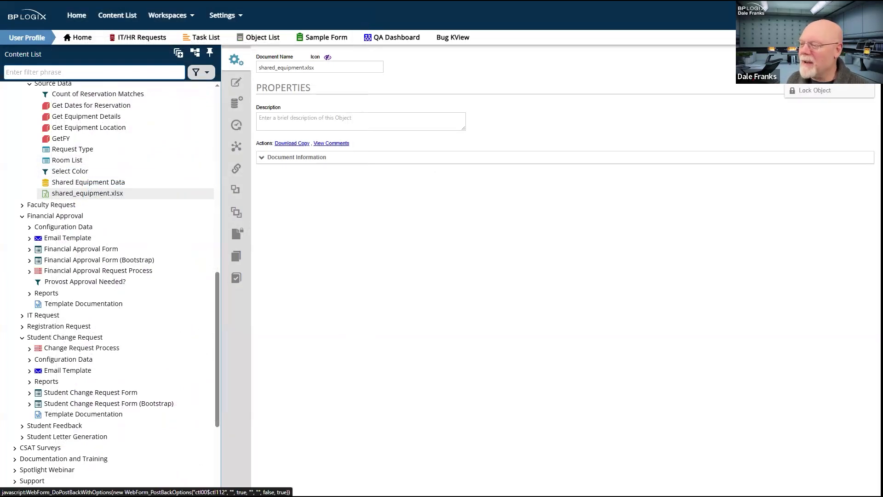
left_click(811, 90)
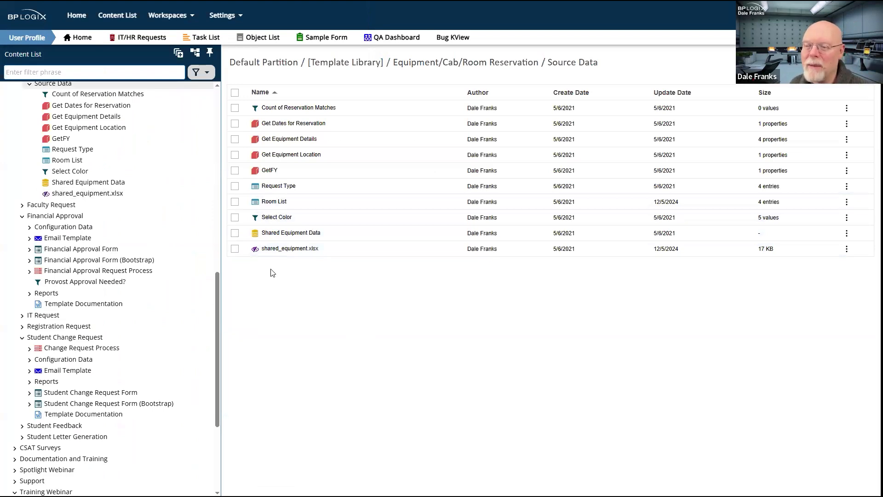
left_click(235, 249)
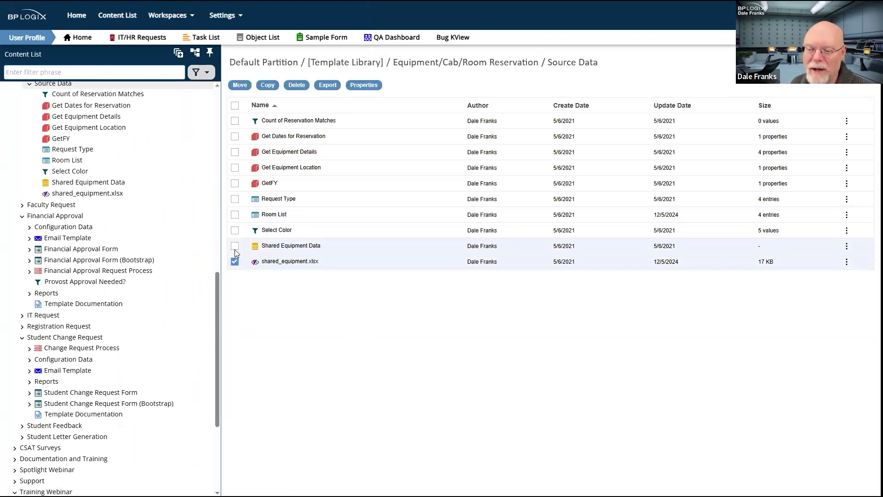
left_click(294, 262)
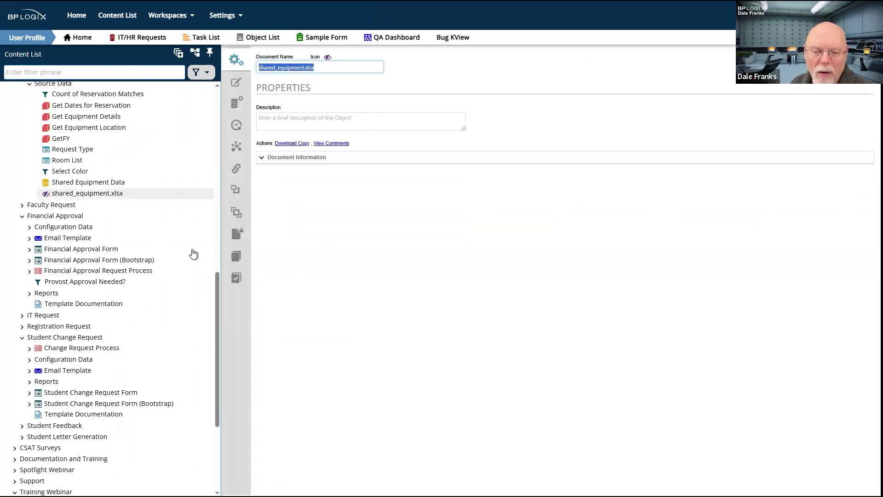
scroll(138, 196, "up", 3)
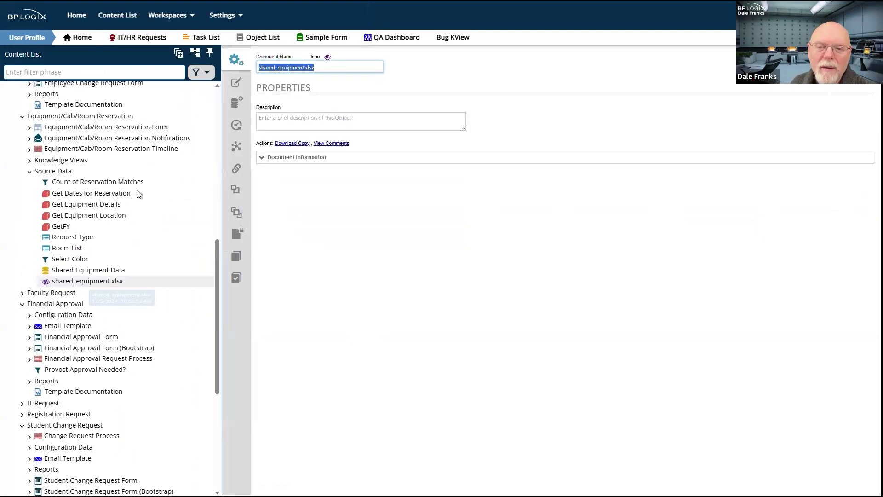
scroll(71, 258, "down", 7)
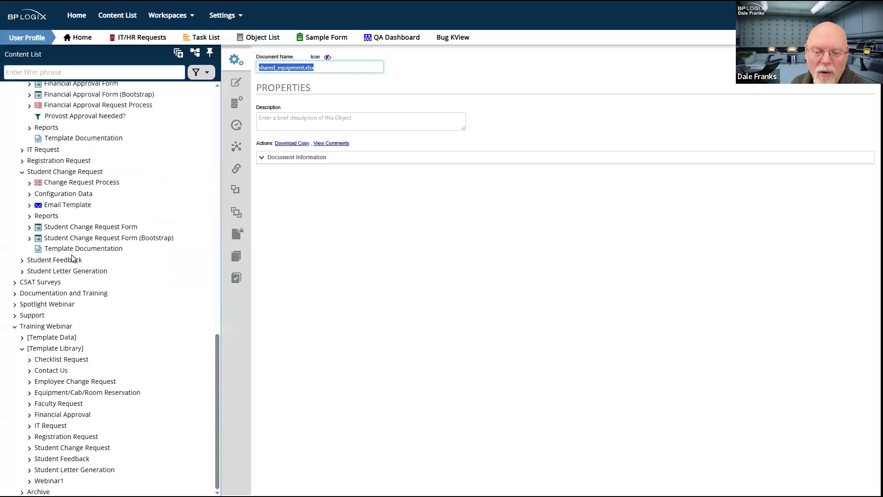
- Open the properties of the Webinar1 folder under Training Webinar's [Template Library]
left_click(53, 329)
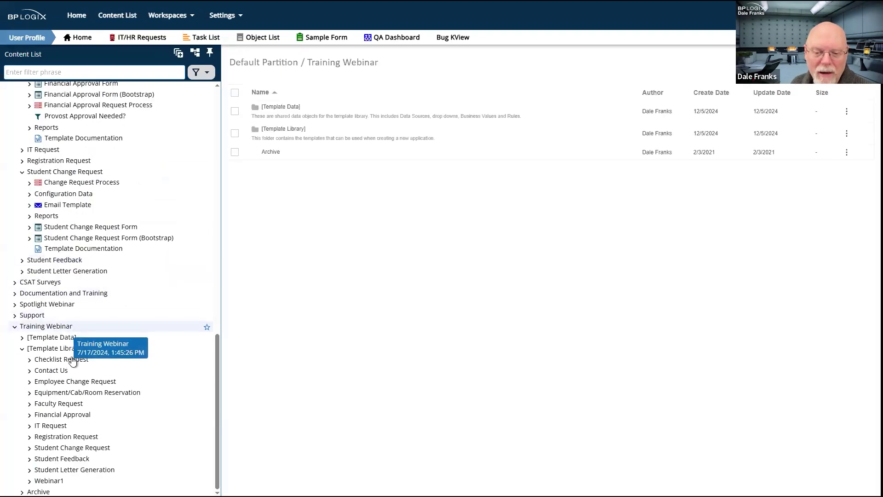
left_click(287, 131)
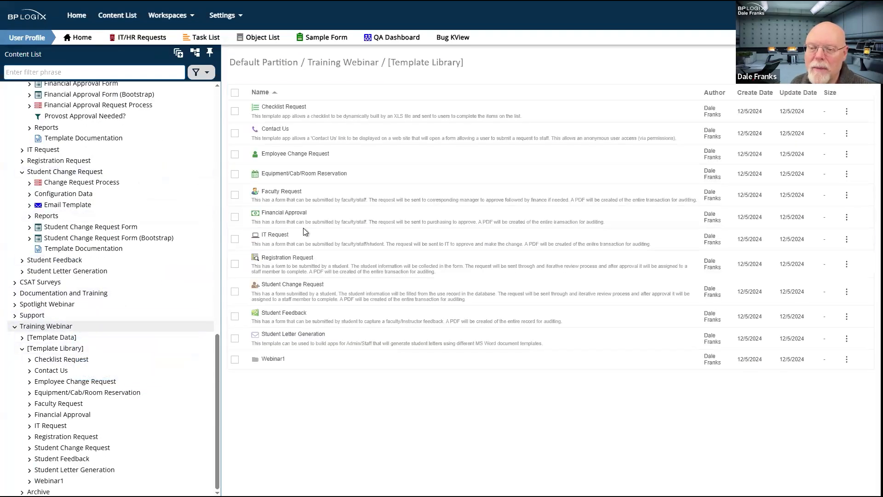
left_click(271, 358)
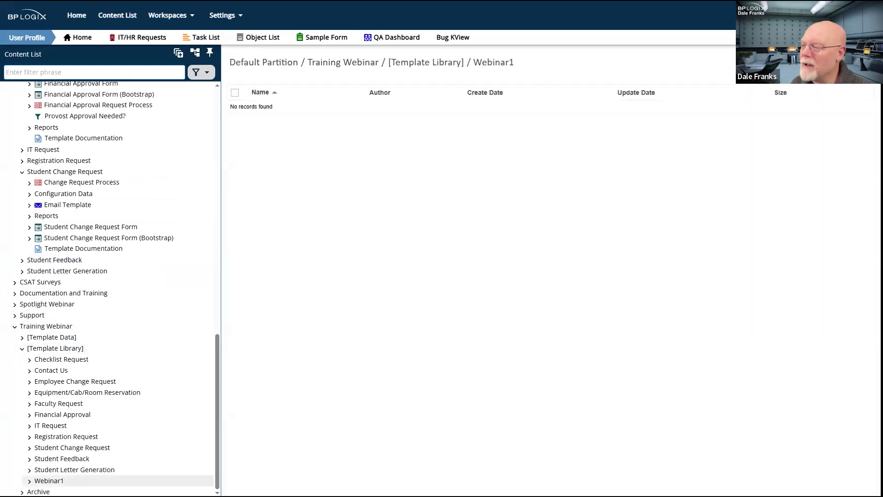
left_click(828, 62)
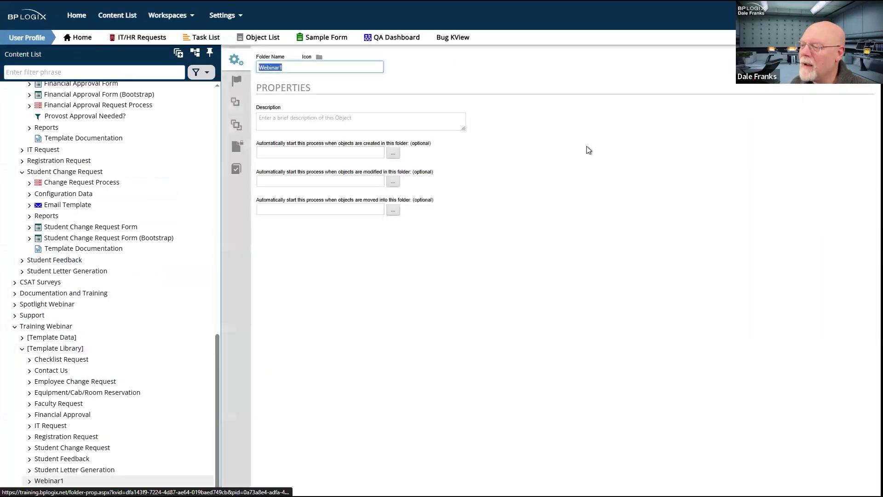
- Choose a purple icon for Webinar1, then open the Change Request Process timeline
left_click(319, 59)
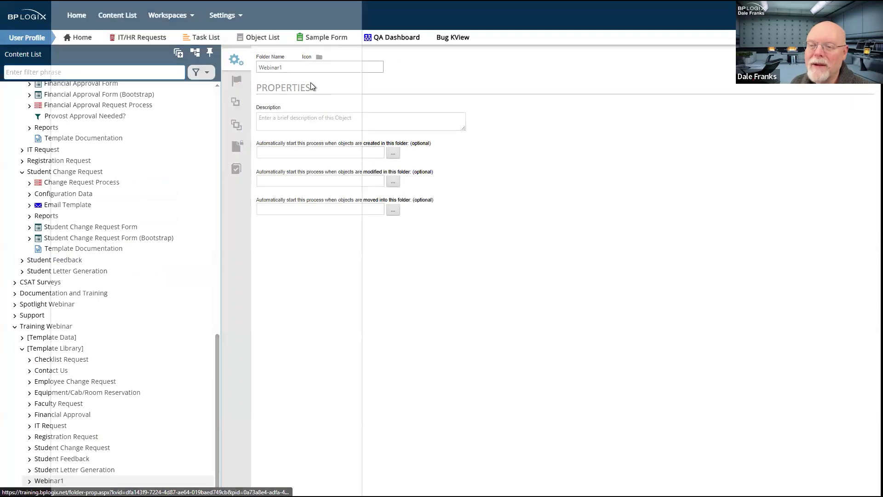
left_click(94, 50)
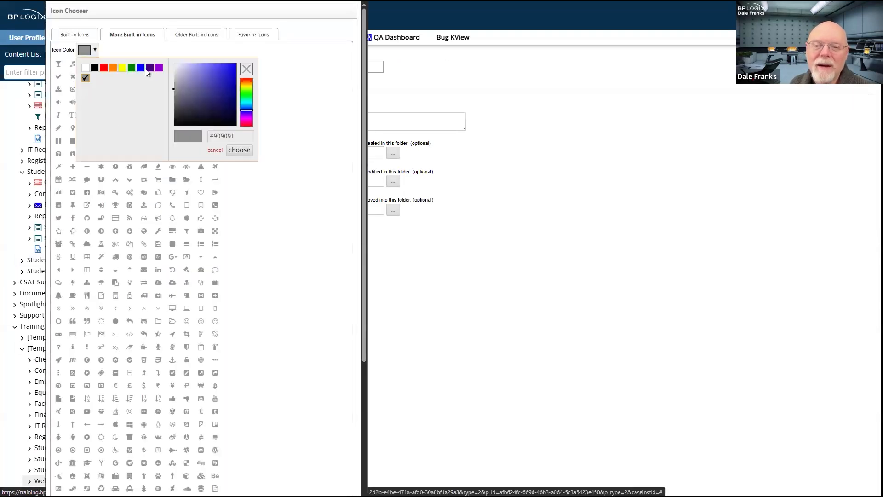
left_click(147, 68)
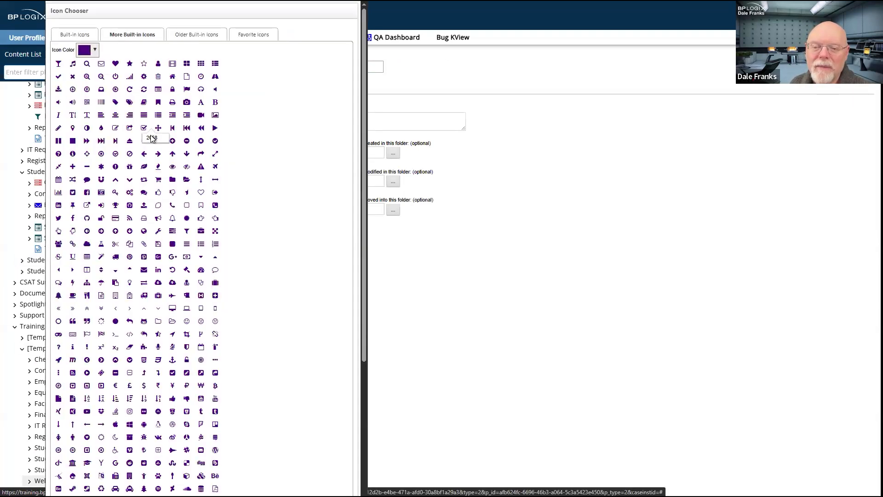
left_click(157, 182)
left_click(157, 182)
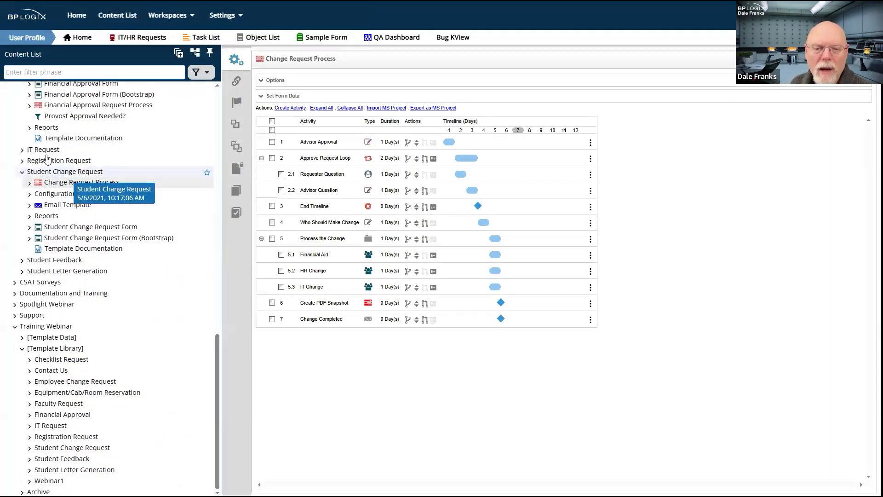
- Scroll the Content List tree to find [Template Library] under Training Webinar
scroll(47, 158, "up", 10)
scroll(48, 158, "down", 10)
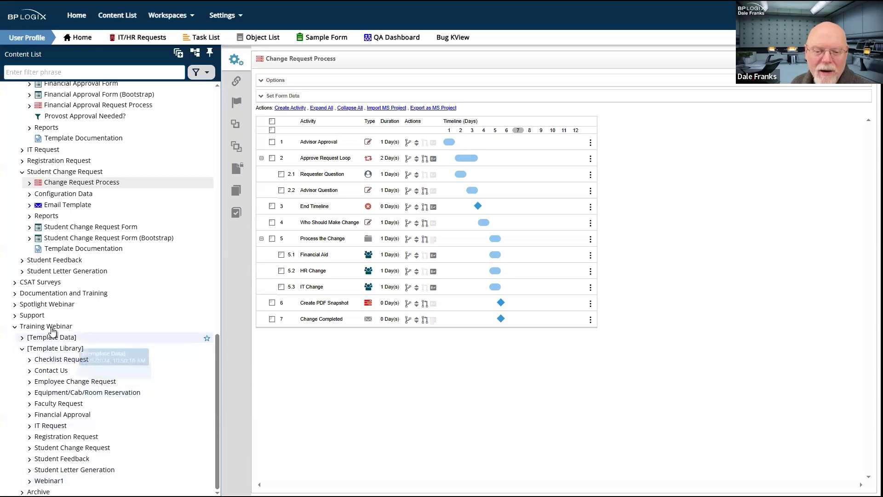
- Assign the grid icon to the Webinar1 folder and save back to the Template Library
left_click(54, 349)
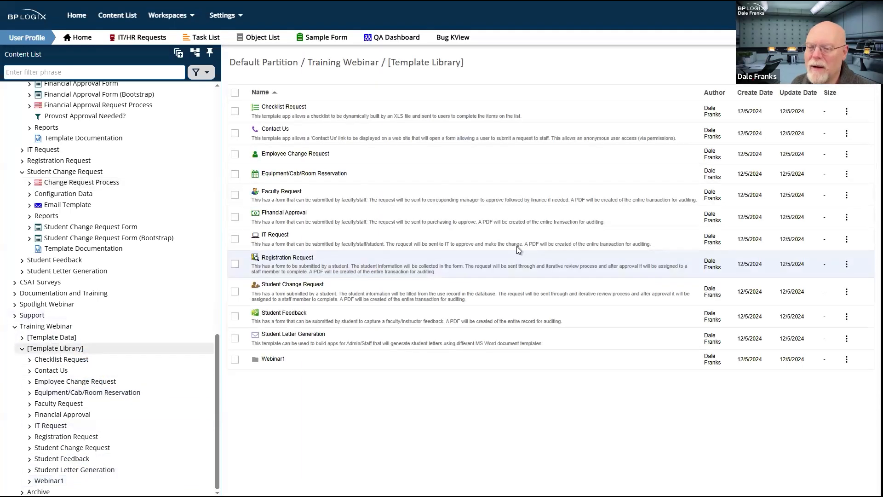
left_click(275, 361)
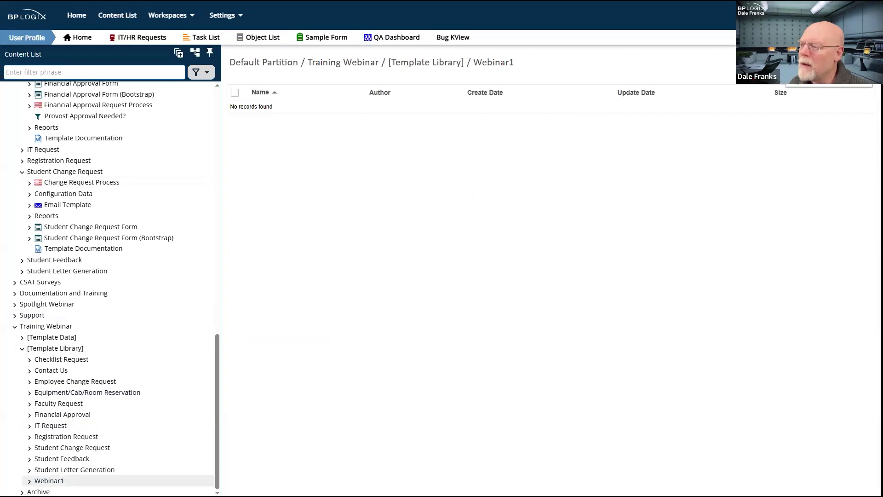
left_click(803, 81)
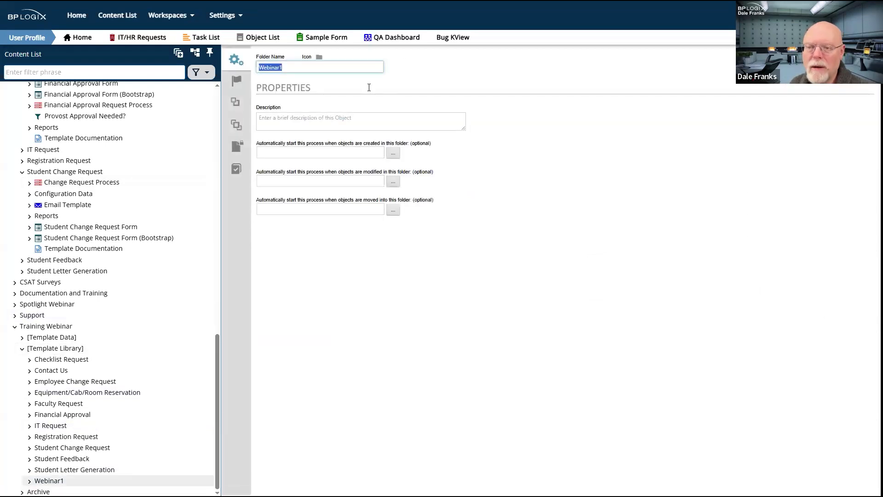
left_click(319, 57)
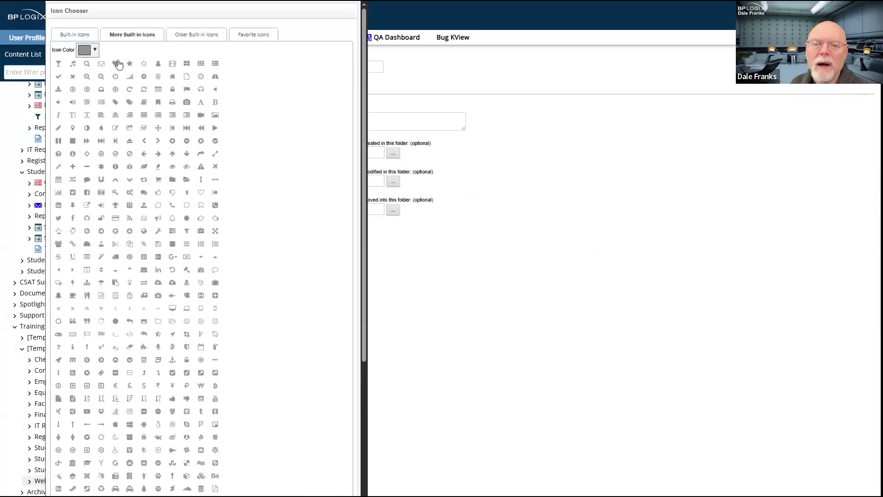
left_click(186, 63)
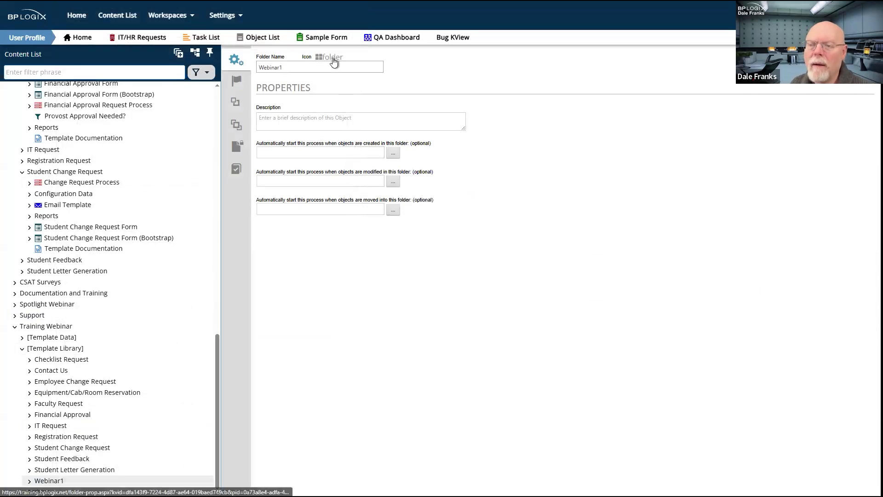
mouse_move(850, 57)
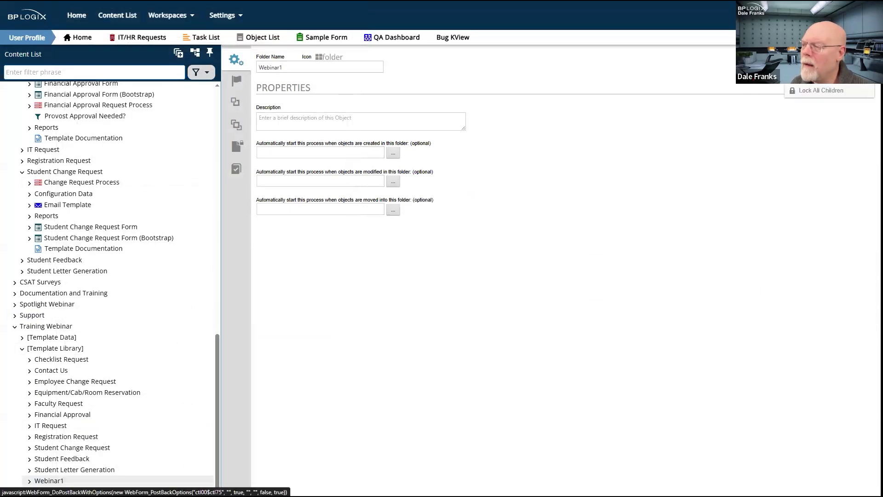
left_click(828, 58)
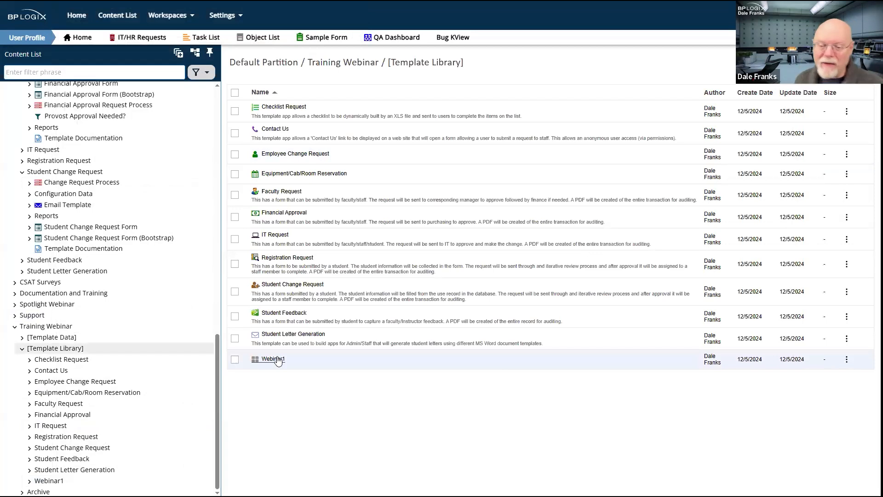
- Export the Webinar1 folder as an XML package saved as Webinar1.pdz in Downloads
left_click(235, 360)
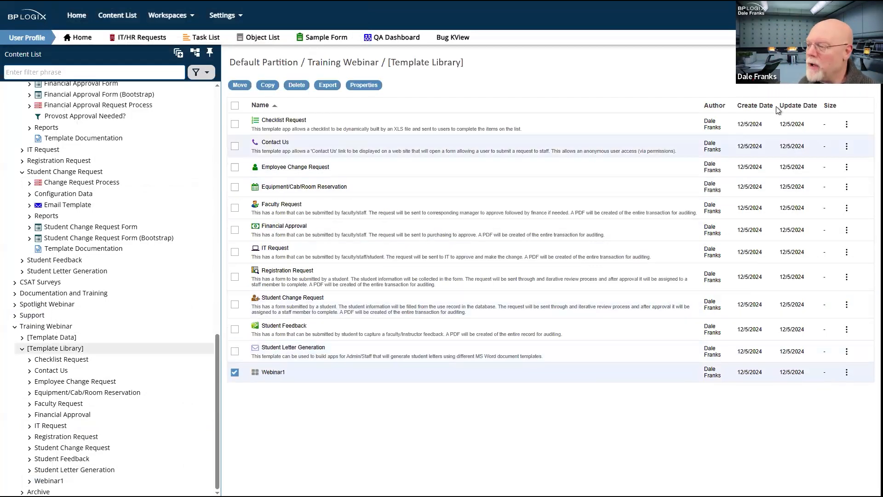
left_click(849, 62)
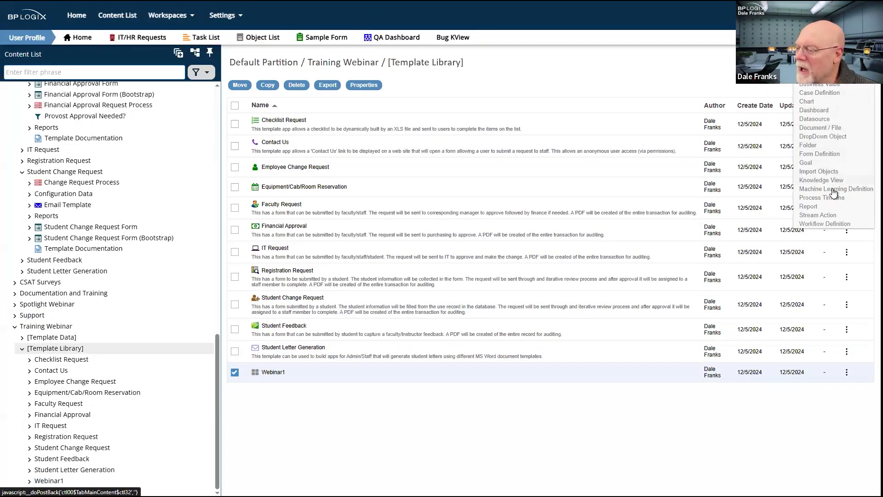
left_click(328, 85)
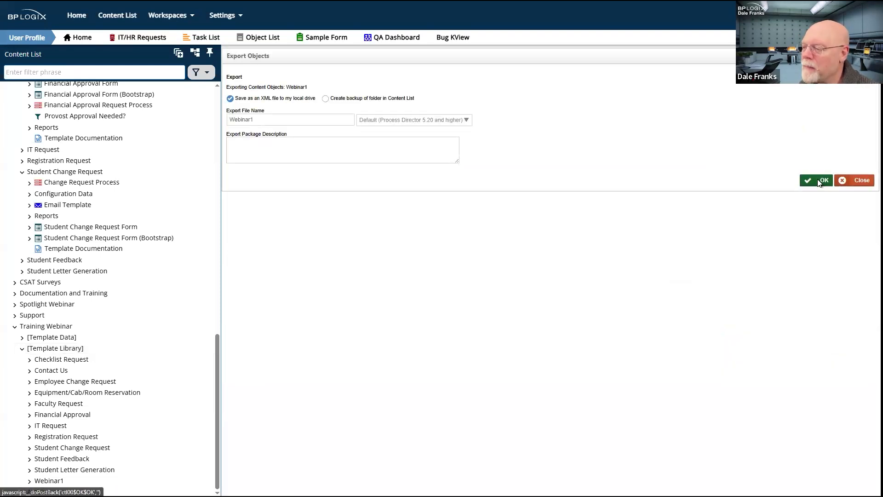
left_click(818, 181)
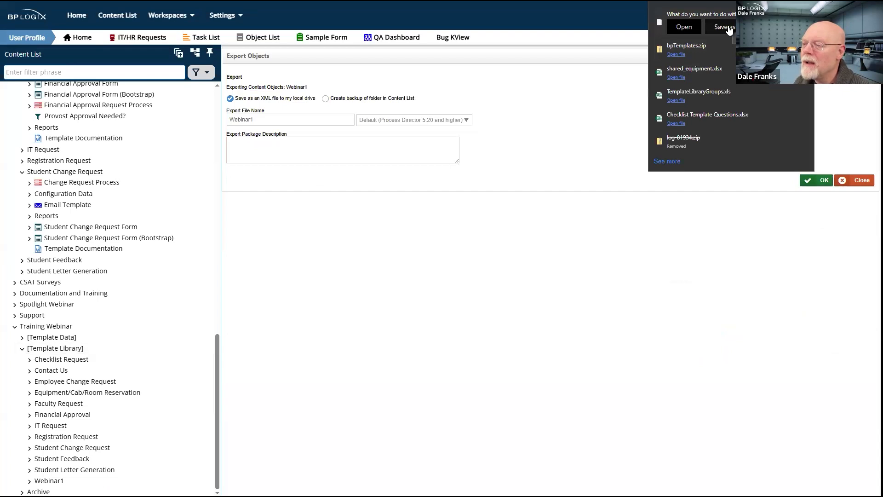
left_click(728, 28)
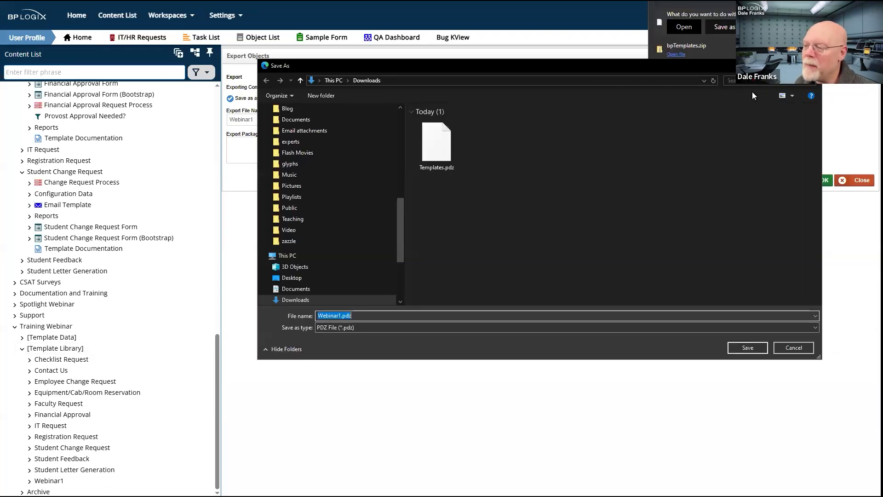
left_click(783, 95)
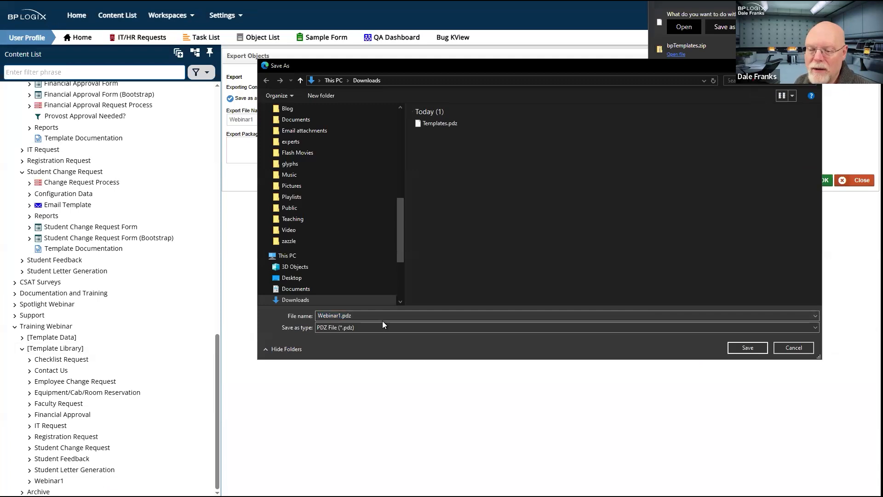
left_click(749, 347)
- Dismiss the downloads list and open the [Template Library] folder
left_click(513, 287)
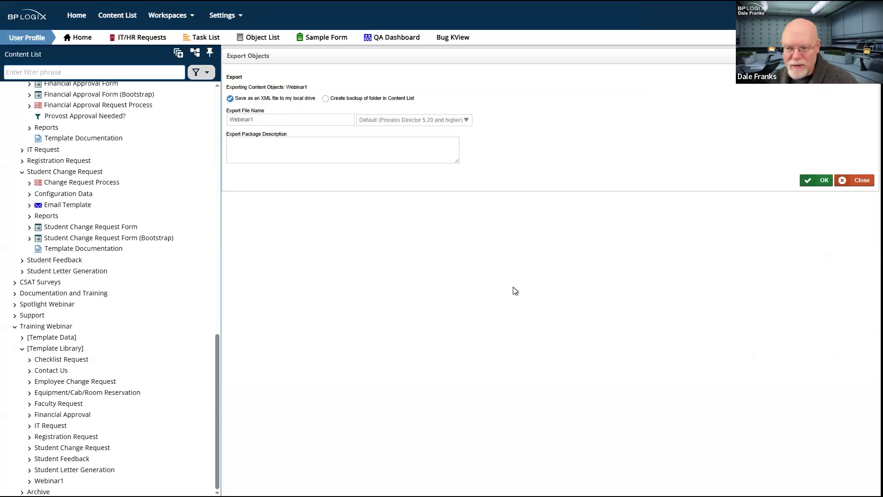
left_click_drag(212, 356, 212, 154)
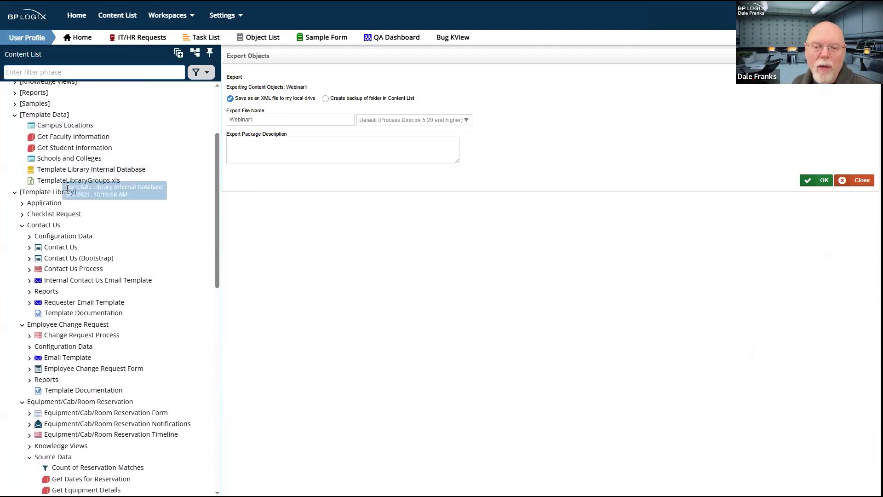
left_click(41, 192)
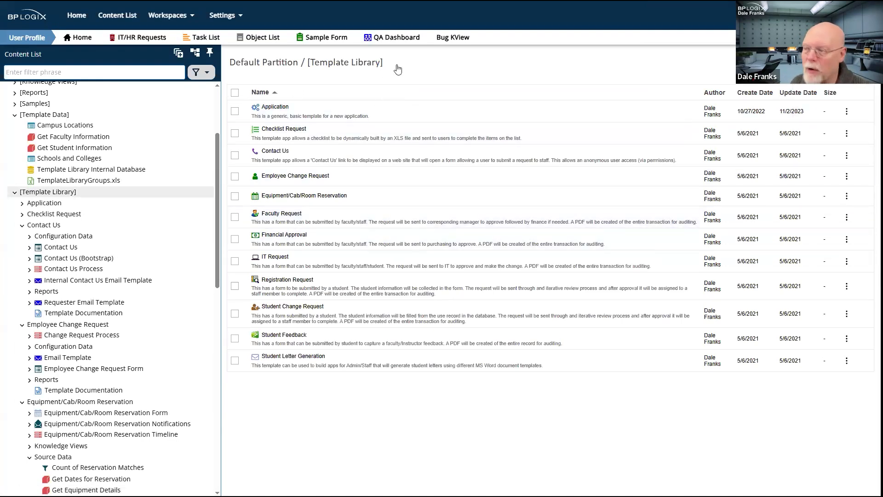
- Import the Webinar1.pdz package into the Template Library and close the results
mouse_move(845, 63)
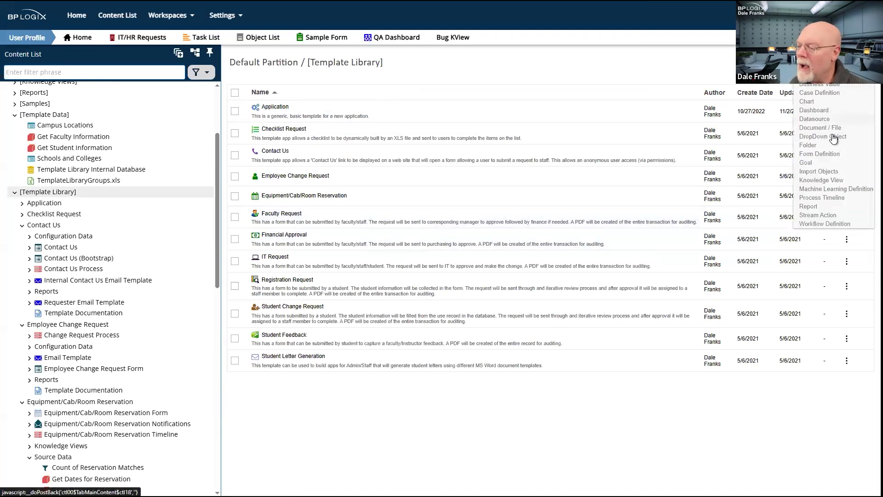
left_click(831, 170)
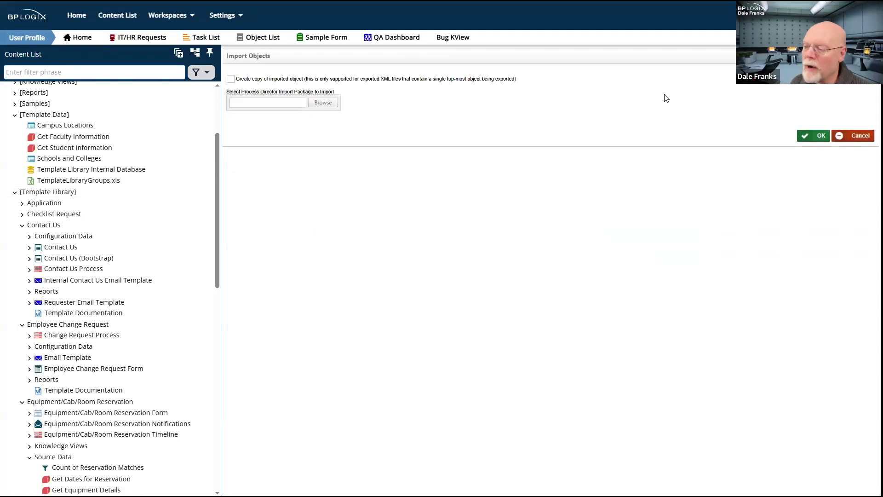
left_click(322, 102)
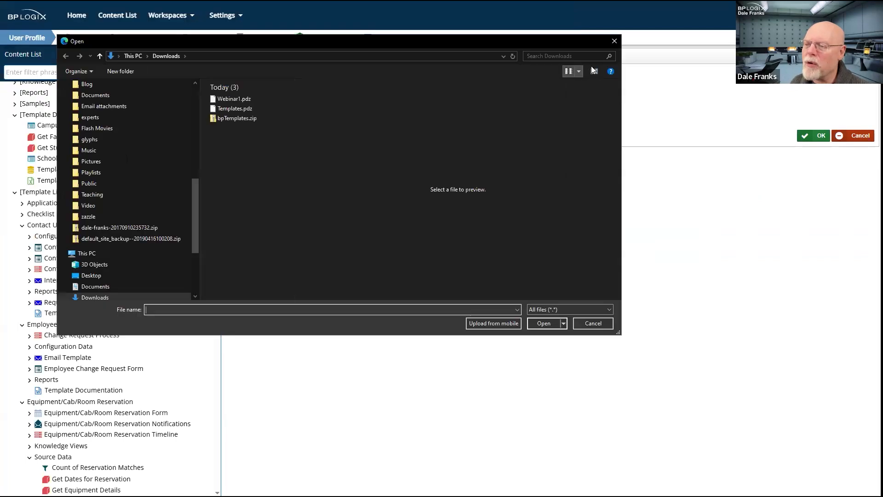
left_click(594, 71)
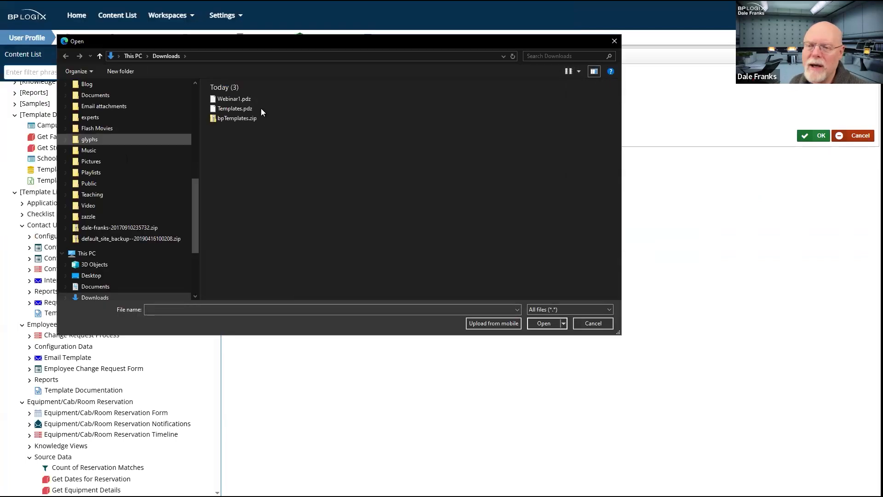
double_click(230, 100)
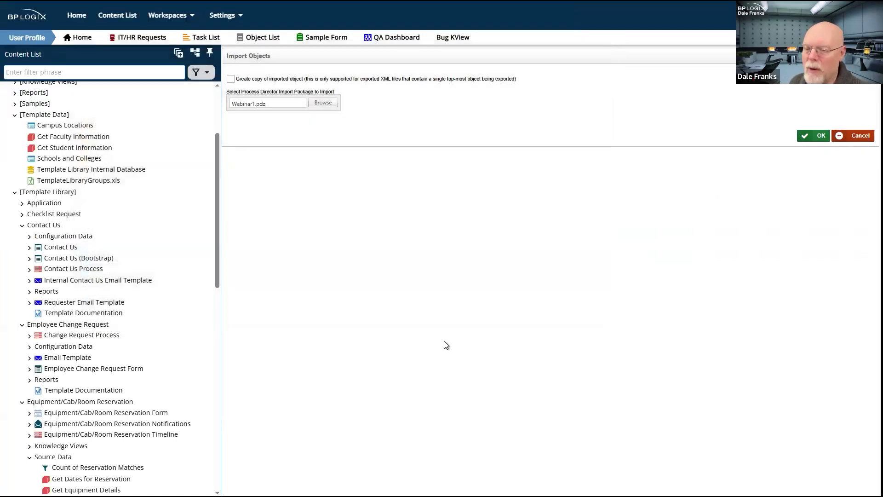
left_click(822, 137)
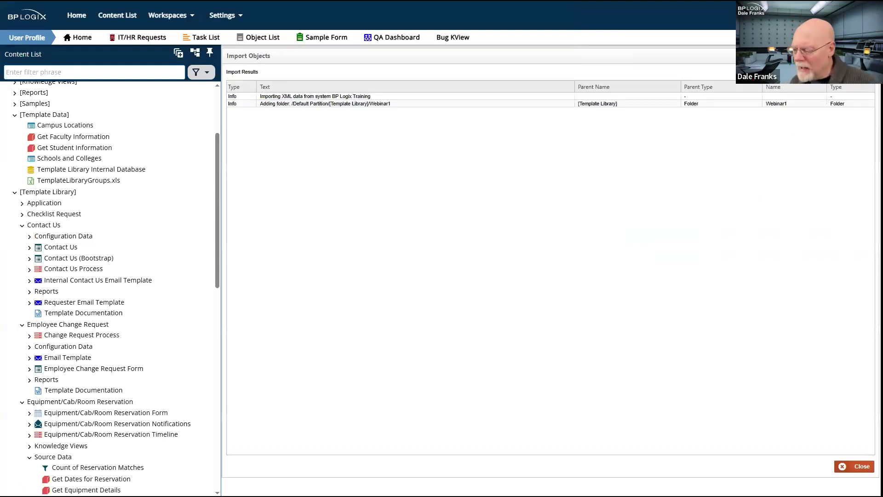
left_click(856, 467)
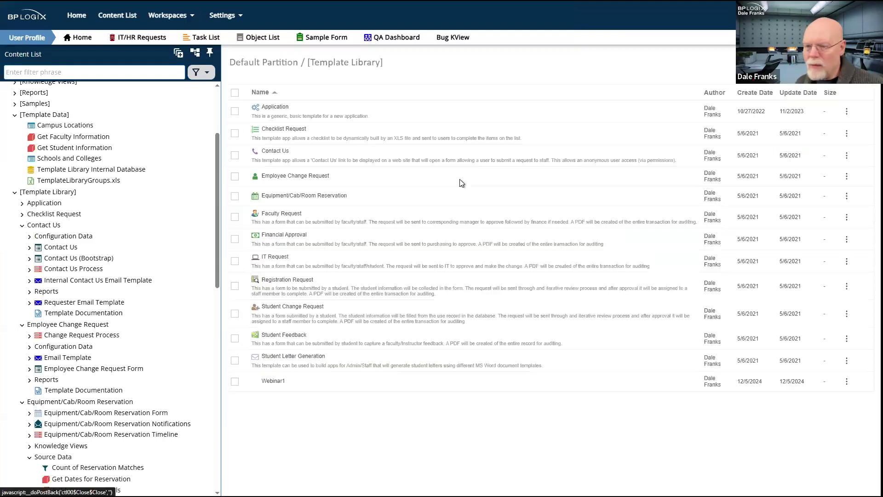
left_click(269, 381)
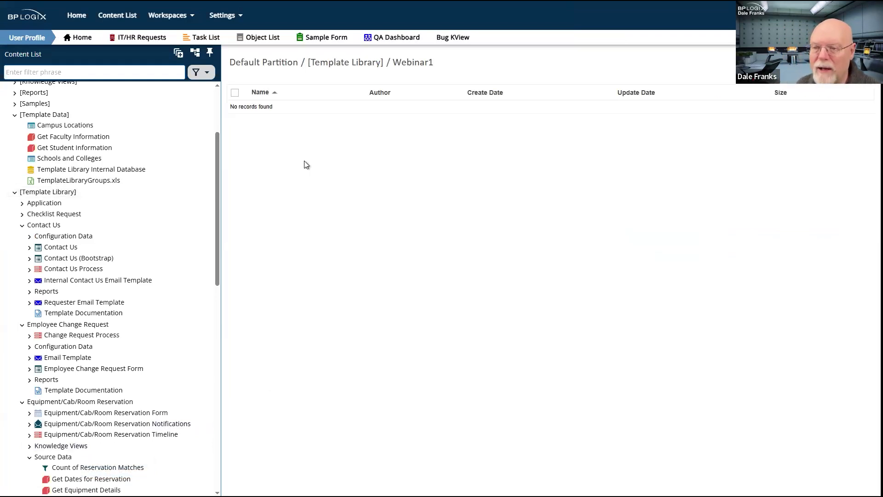
key("alt+Left")
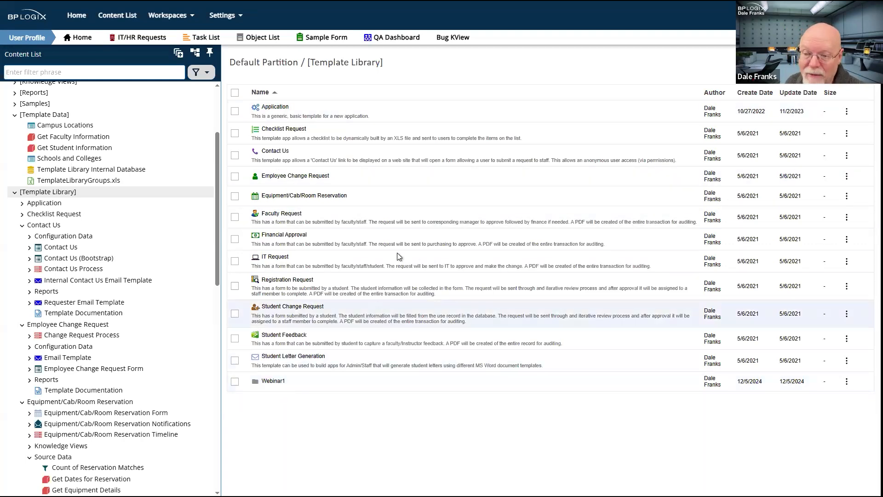
mouse_move(851, 58)
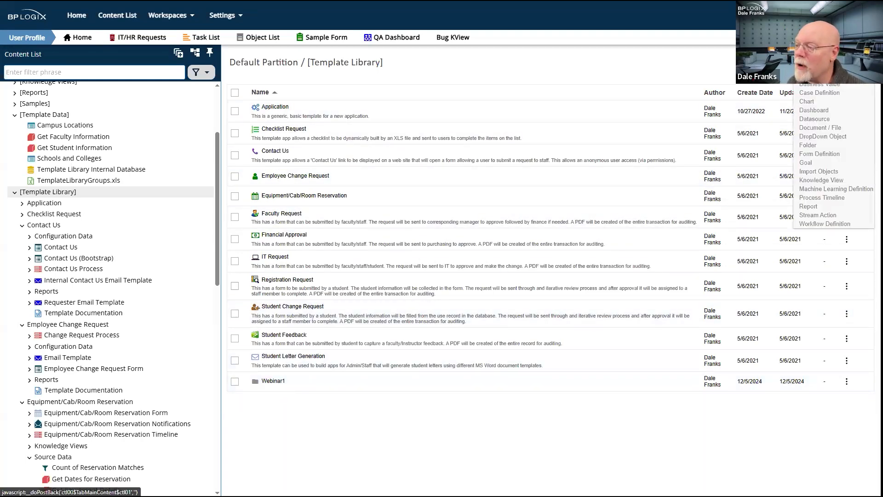
left_click(851, 58)
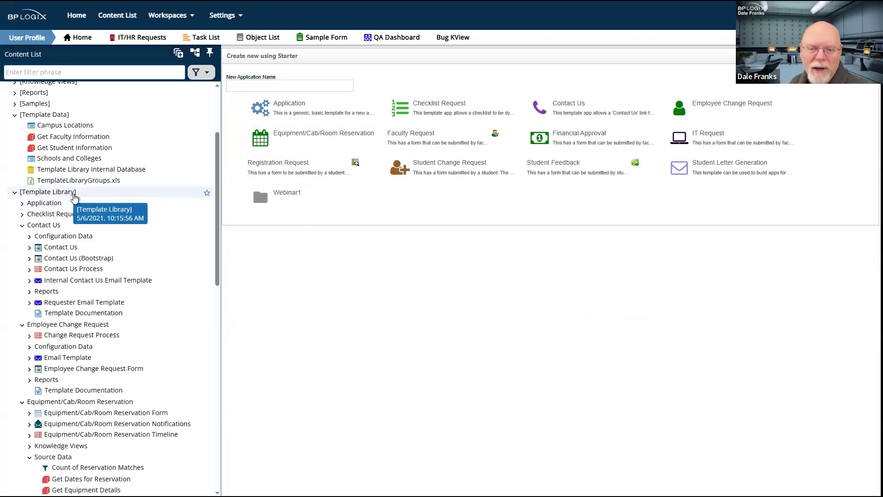
left_click(90, 195)
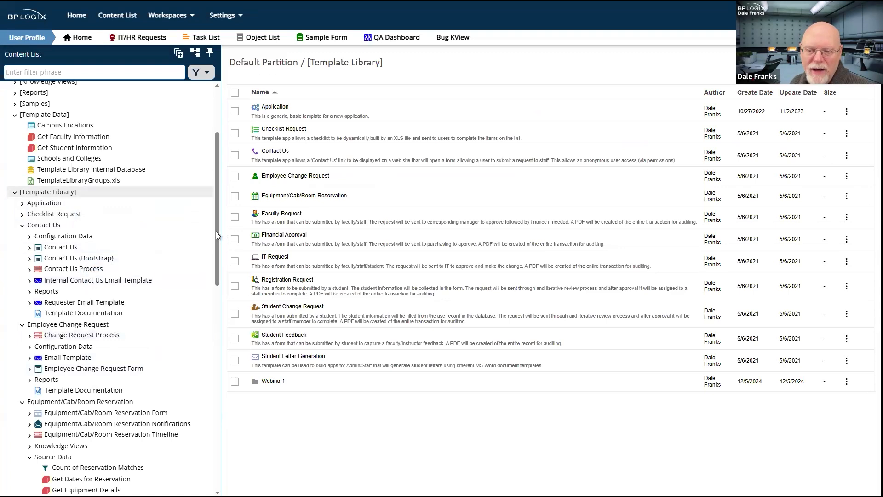
scroll(215, 319, "down", 10)
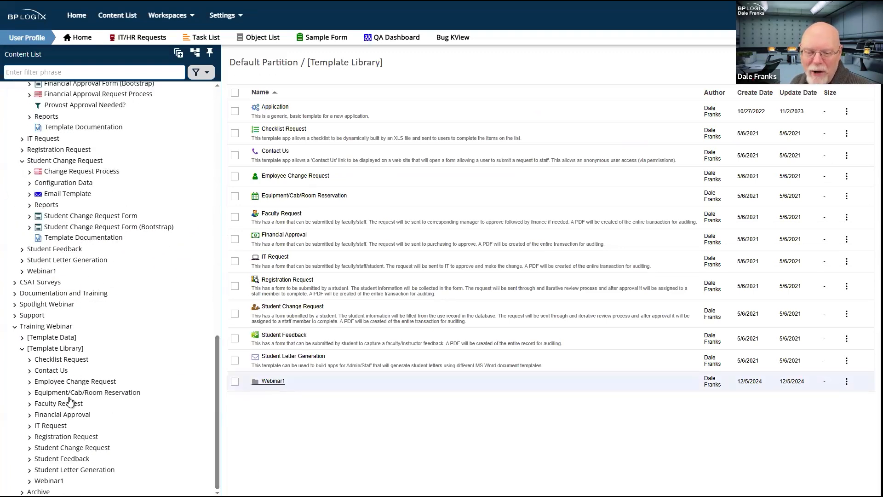
- In Training Webinar, delete the marked [Template Data] and [Template Library] folders
left_click(59, 330)
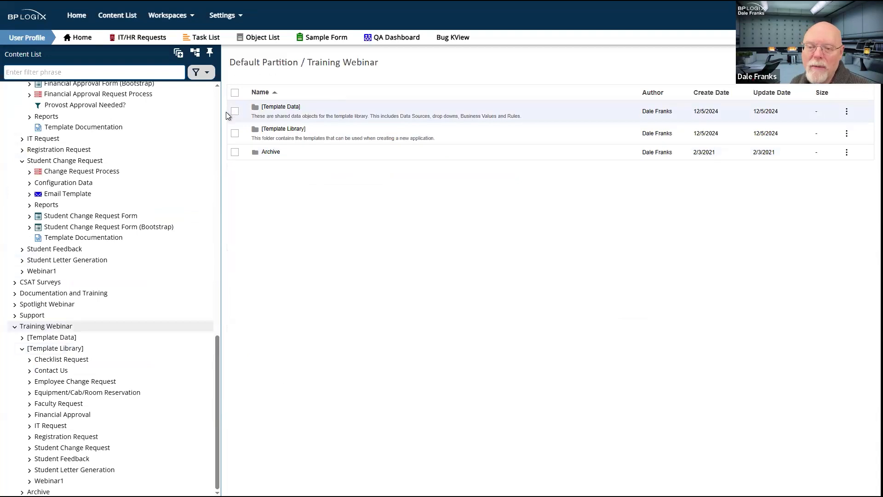
left_click(233, 113)
left_click(234, 145)
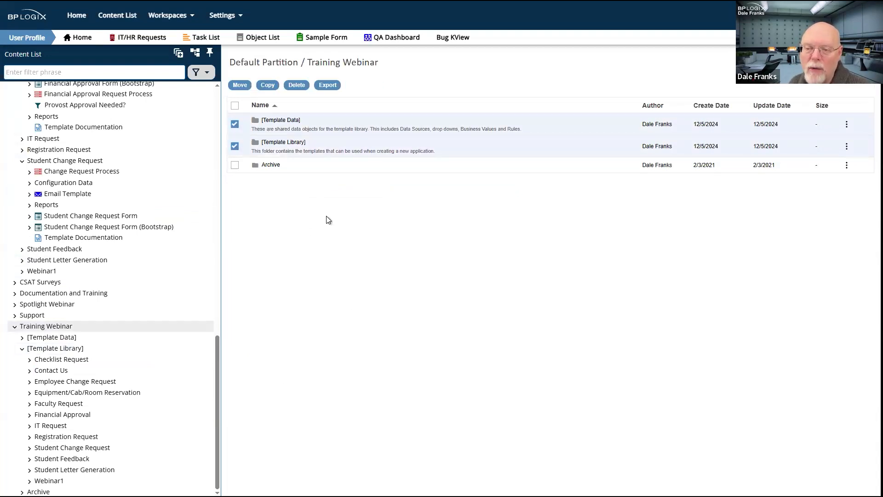
left_click(297, 85)
left_click(540, 332)
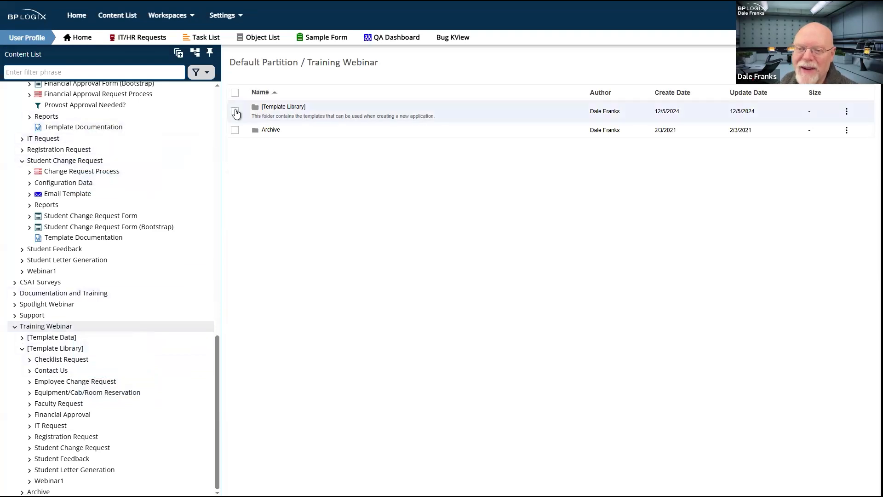
- Delete the [Template Library] folder from Training Webinar, confirming the deletion
left_click(235, 111)
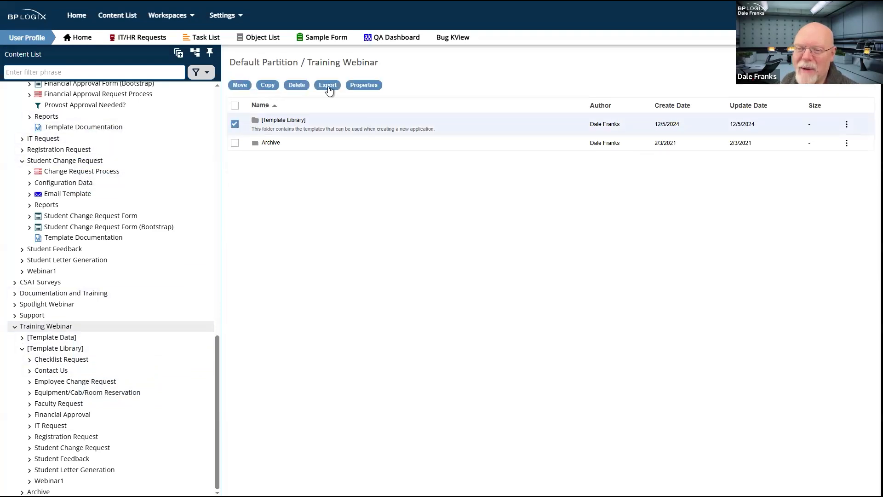
left_click(297, 85)
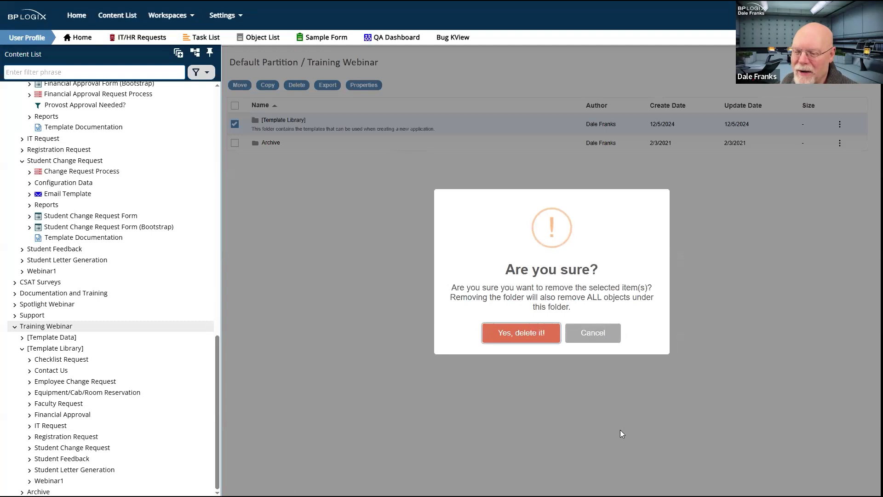
left_click(542, 336)
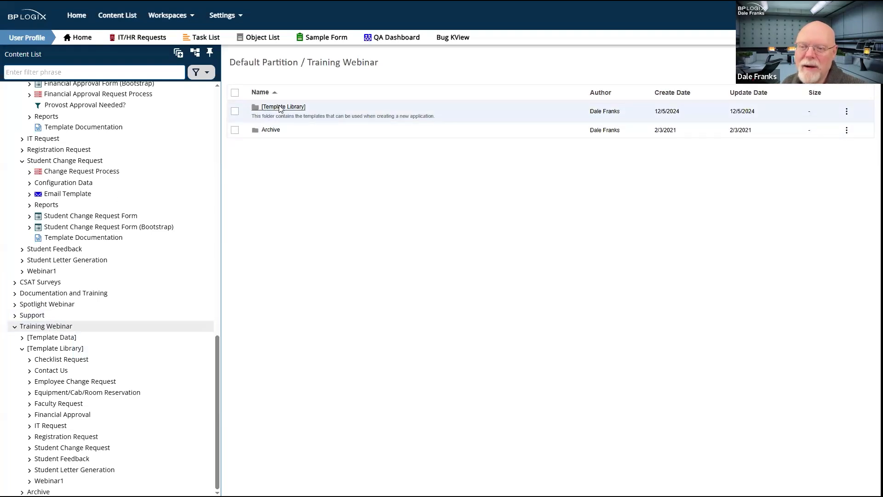
- Check [Template Library]'s remaining contents, return to Training Webinar and reselect it
left_click(281, 107)
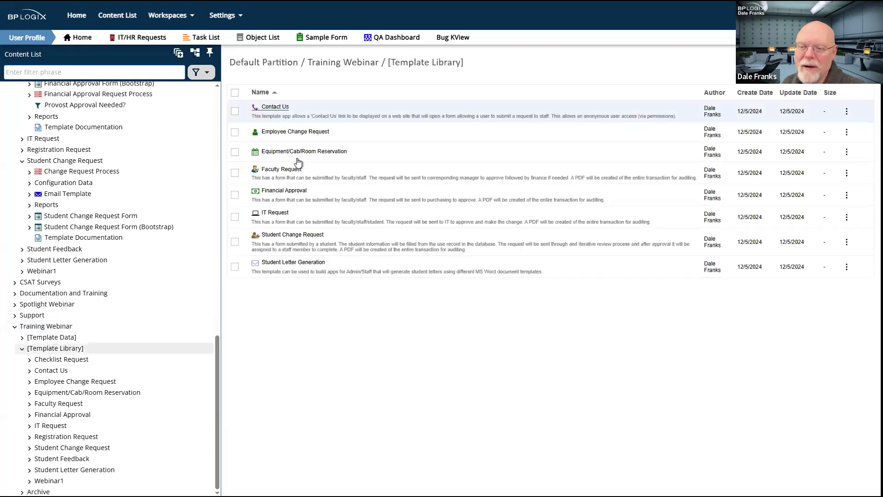
key("alt+Left")
left_click(234, 111)
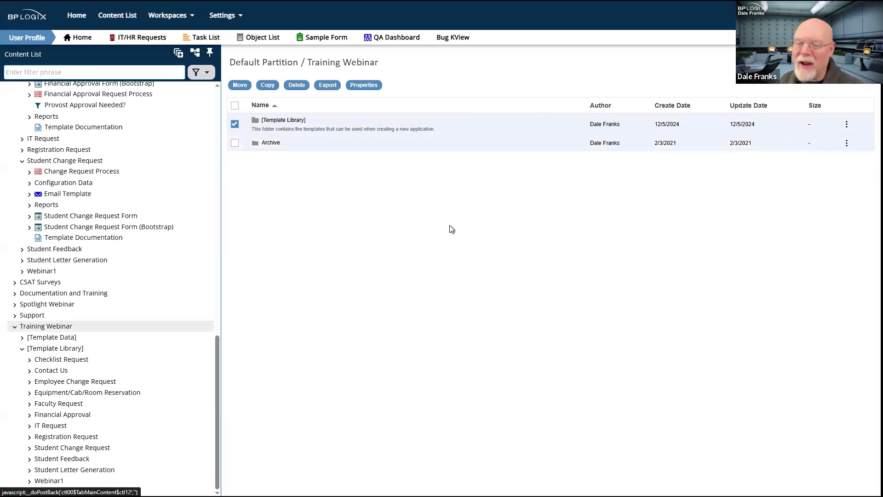
left_click_drag(315, 62, 368, 62)
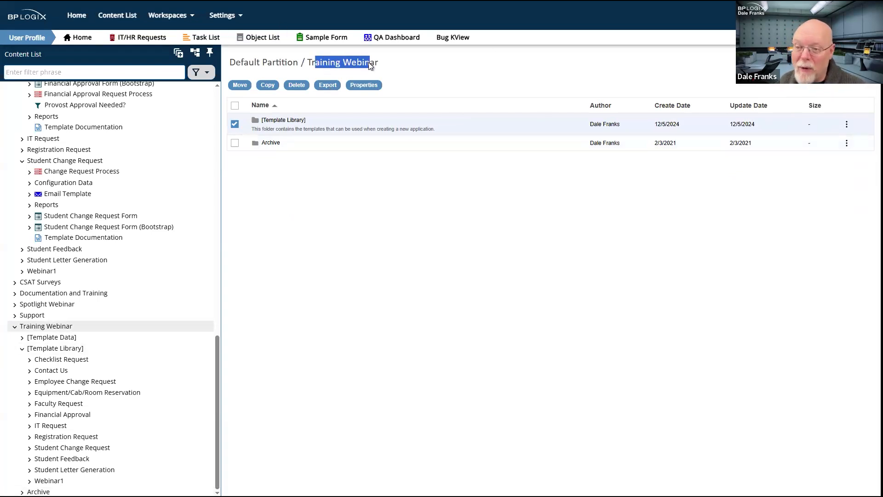
left_click(728, 41)
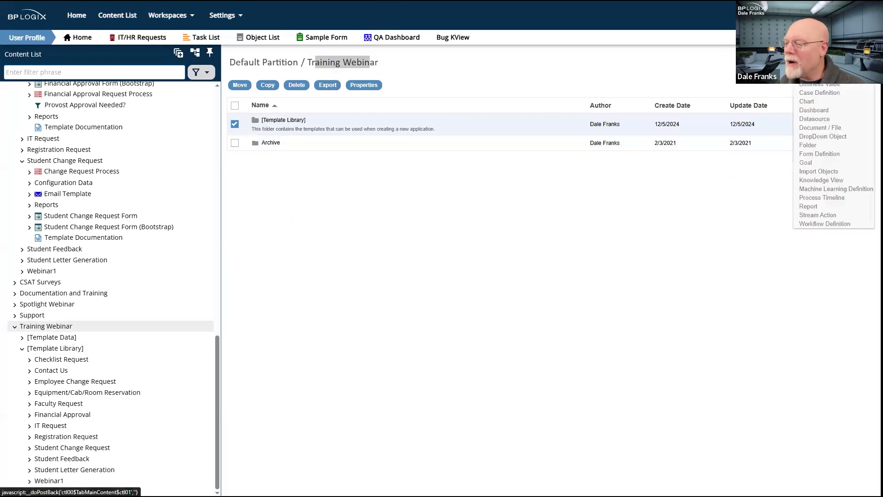
- Create application 'zzzzz' from the Webinar1 starter and return to Training Webinar
left_click(813, 66)
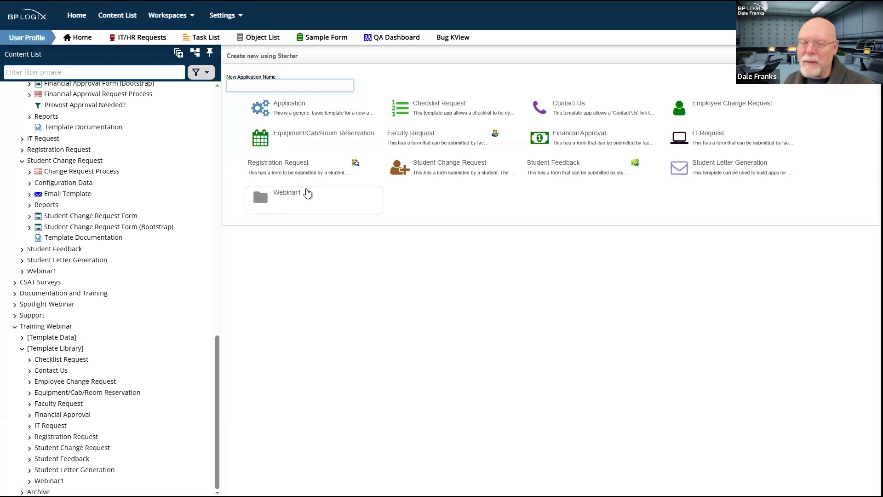
left_click(262, 85)
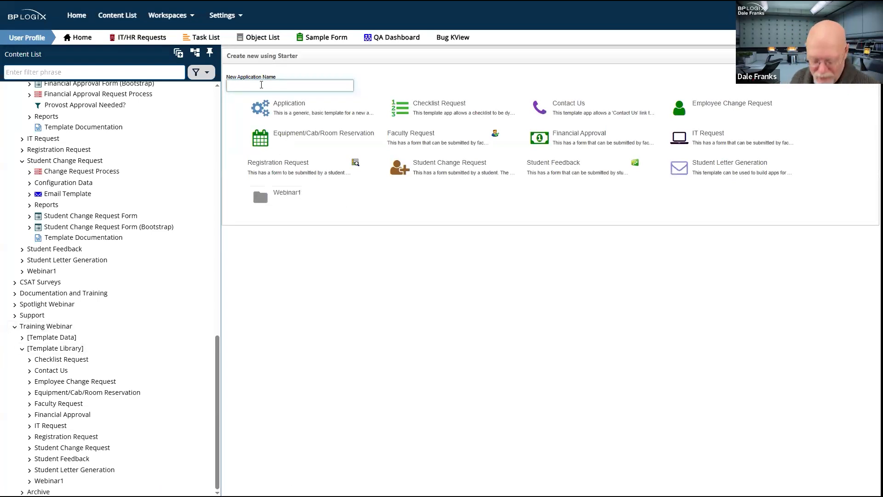
type("zzzzz")
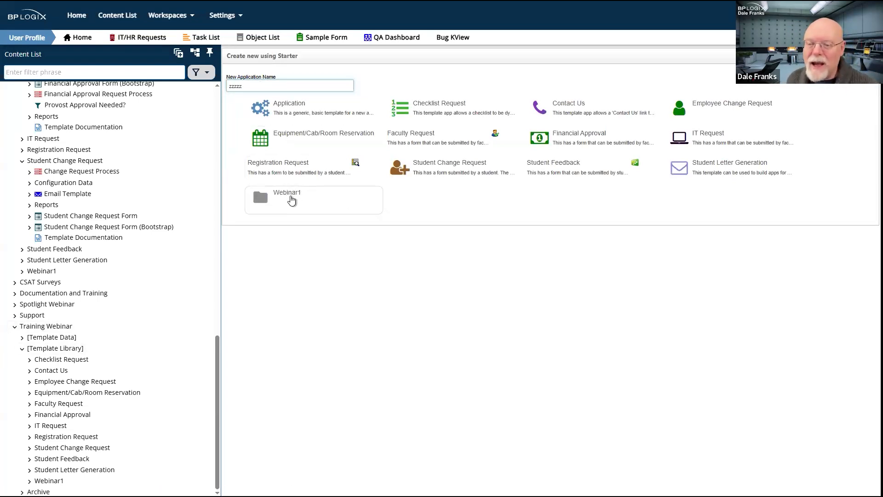
left_click(291, 199)
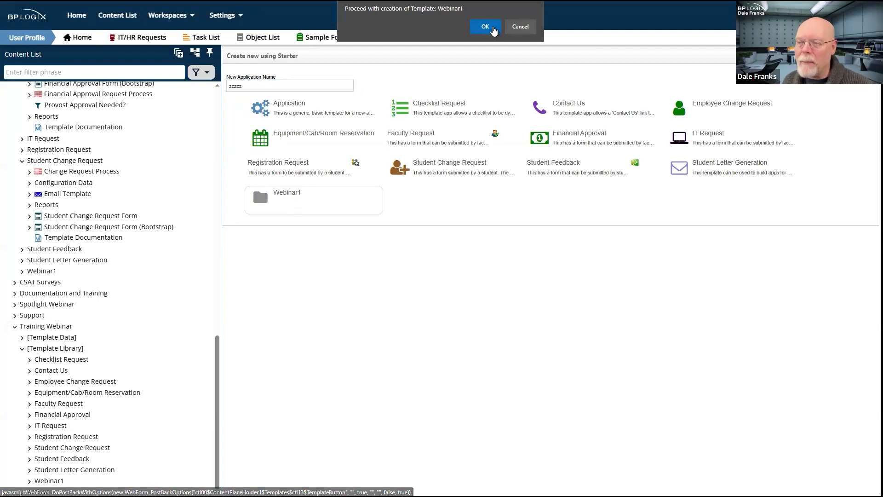
left_click(486, 26)
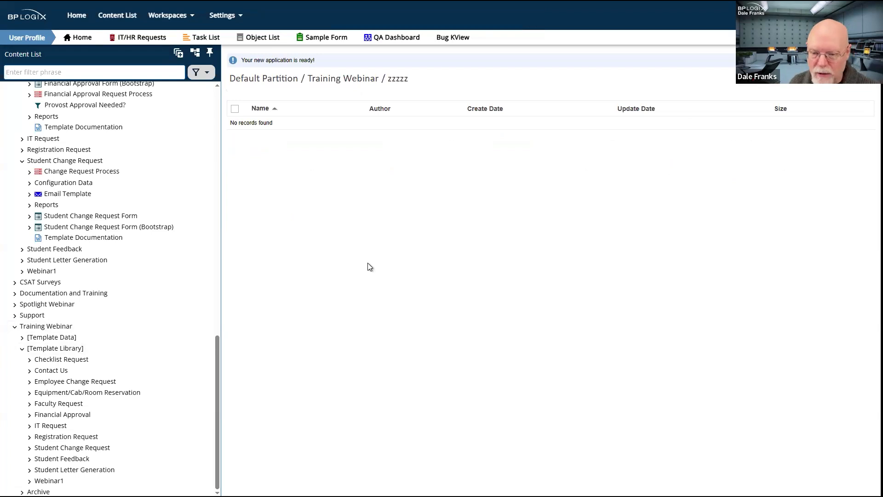
left_click(341, 79)
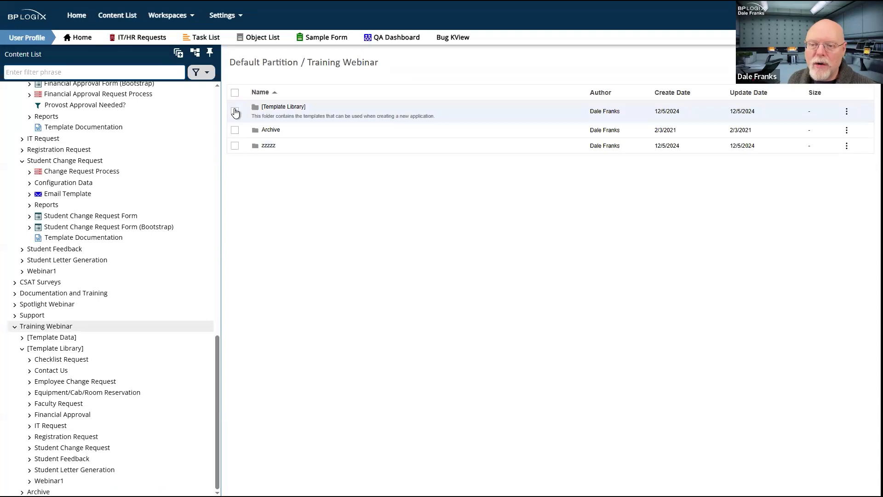
- Delete the zzzzz application folder and dismiss the success message
left_click(234, 145)
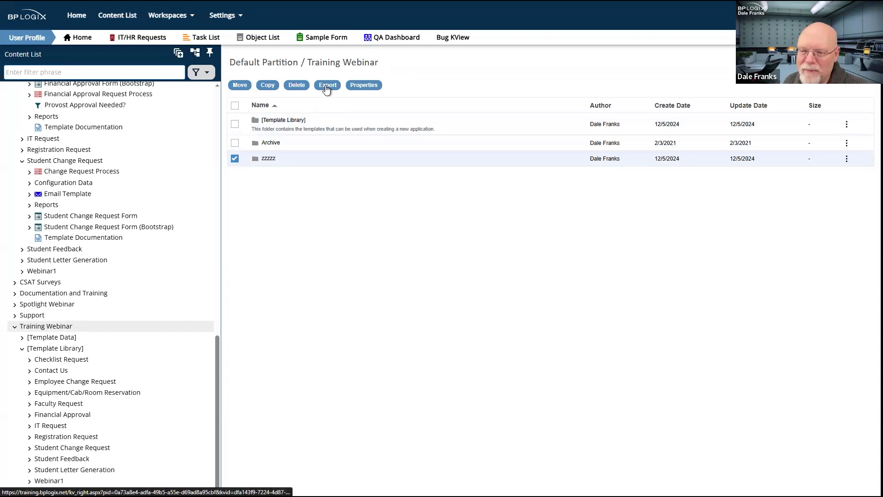
left_click(296, 85)
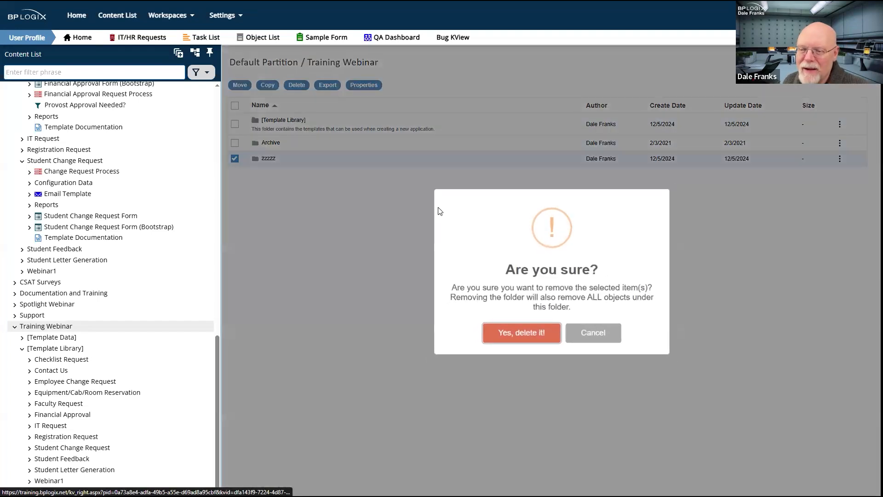
left_click(514, 333)
left_click(567, 323)
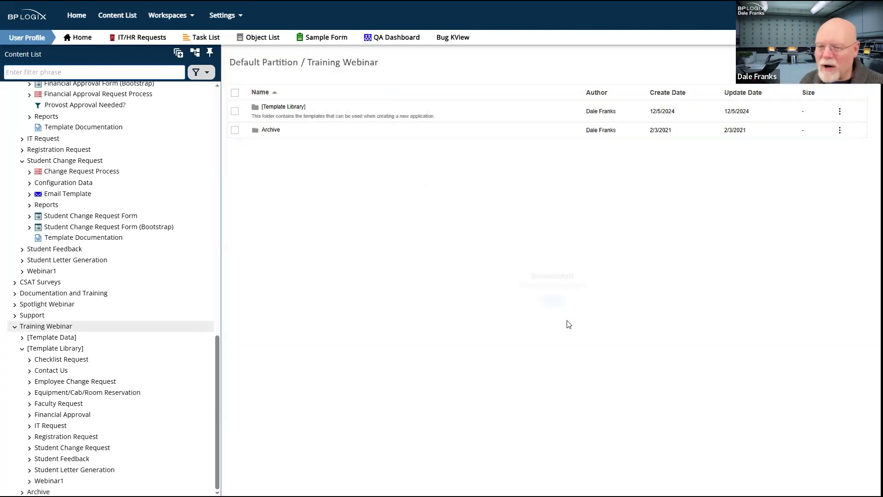
- Delete the [Template Library] folder from Training Webinar, confirming the deletion
left_click(235, 111)
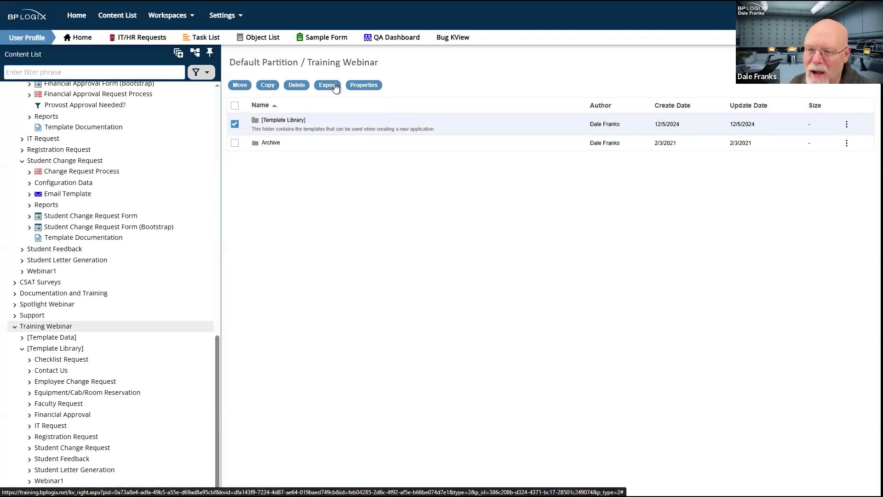
left_click(301, 84)
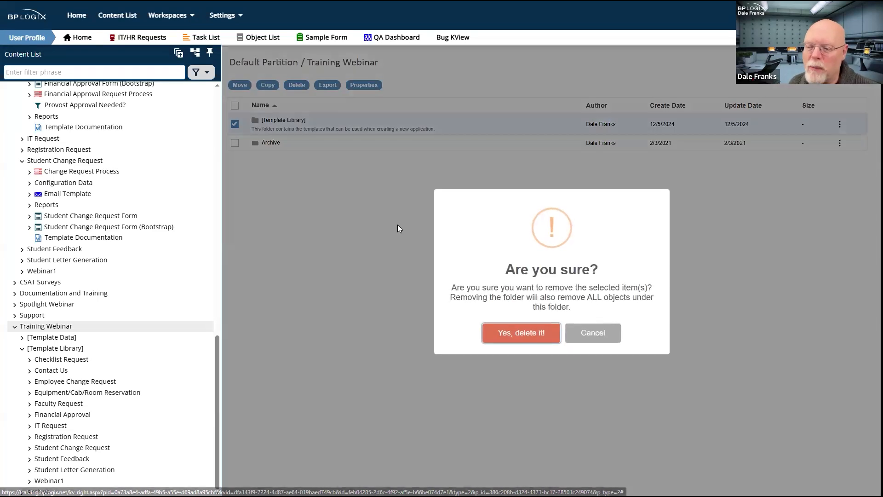
left_click(527, 336)
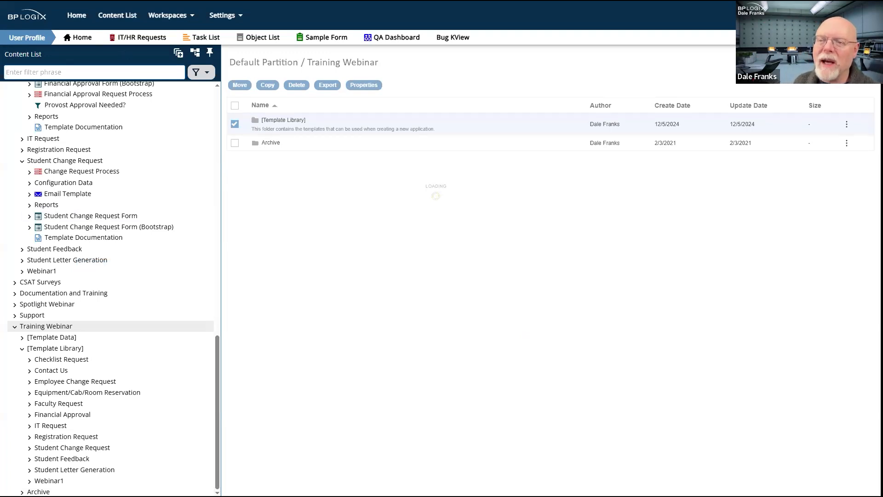
- Open the Documentation server bookmark in a new browser tab
key("ctrl+t")
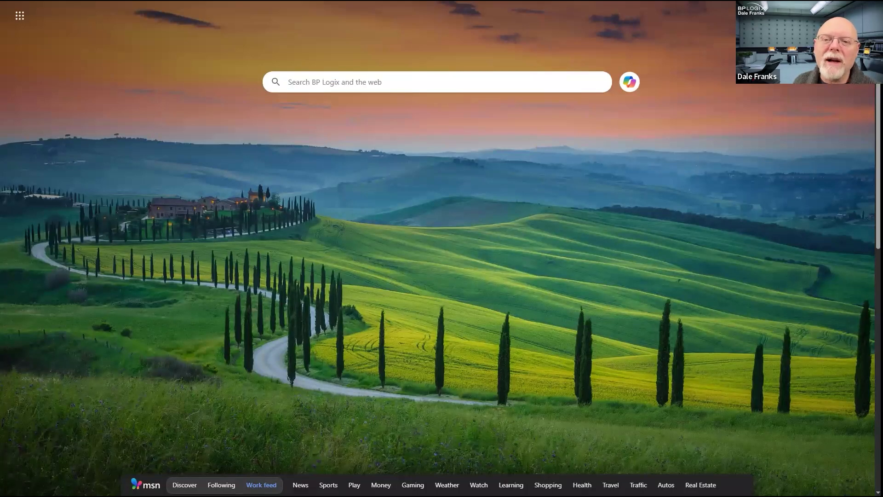
left_click(92, 1)
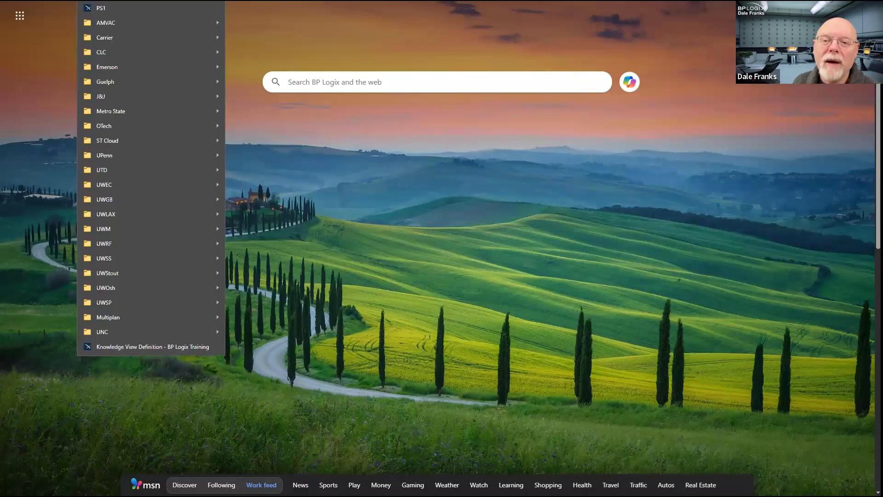
mouse_move(46, 0)
left_click(50, 37)
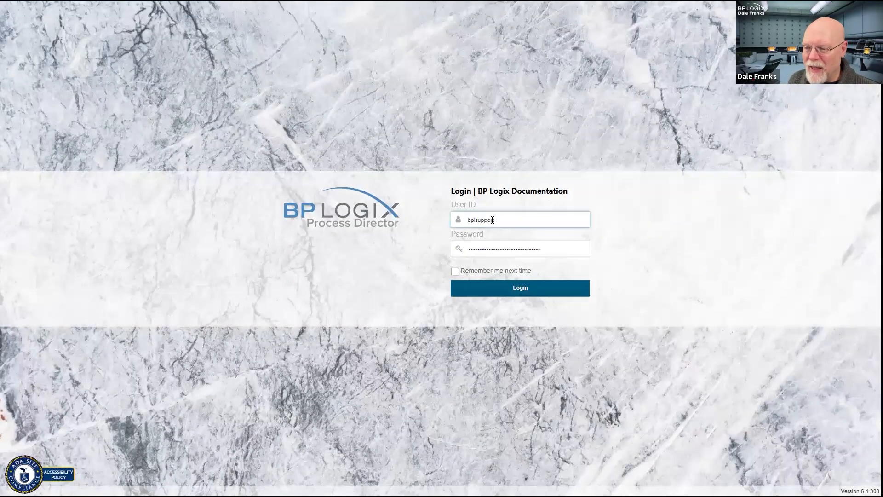
- Sign in with the saved account and submit the MFA verification code
left_click(493, 220)
left_click(486, 249)
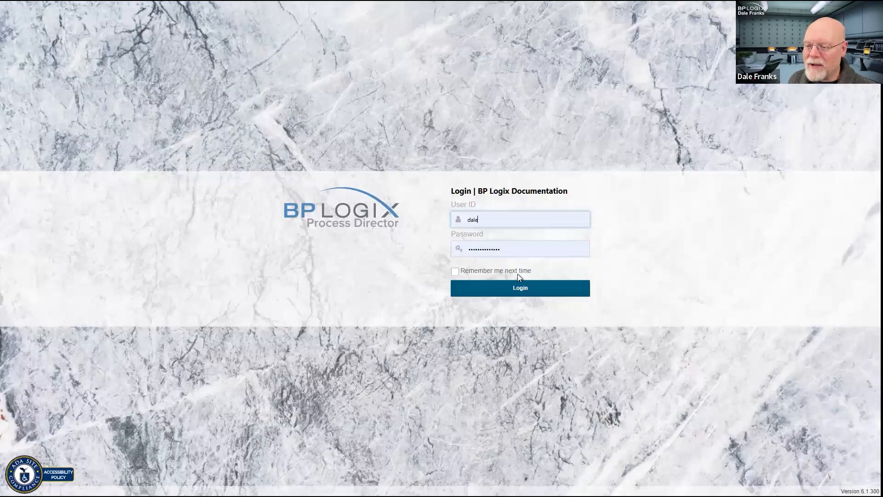
left_click(524, 294)
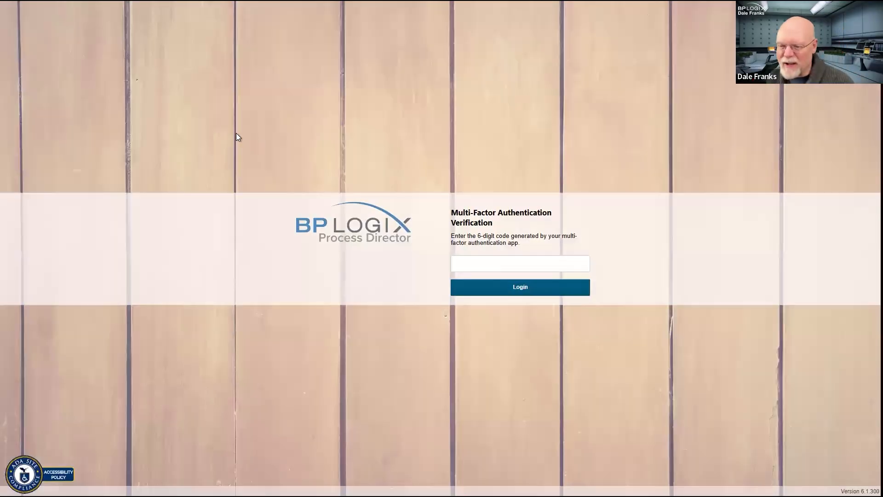
left_click(531, 271)
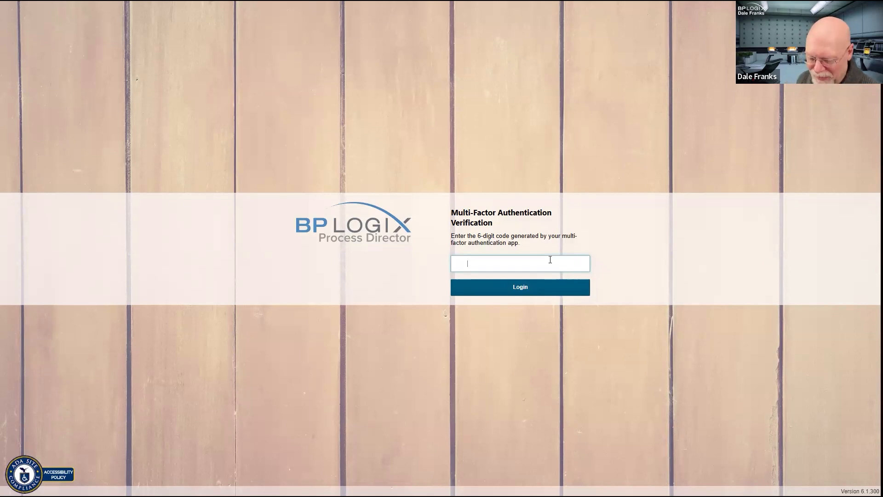
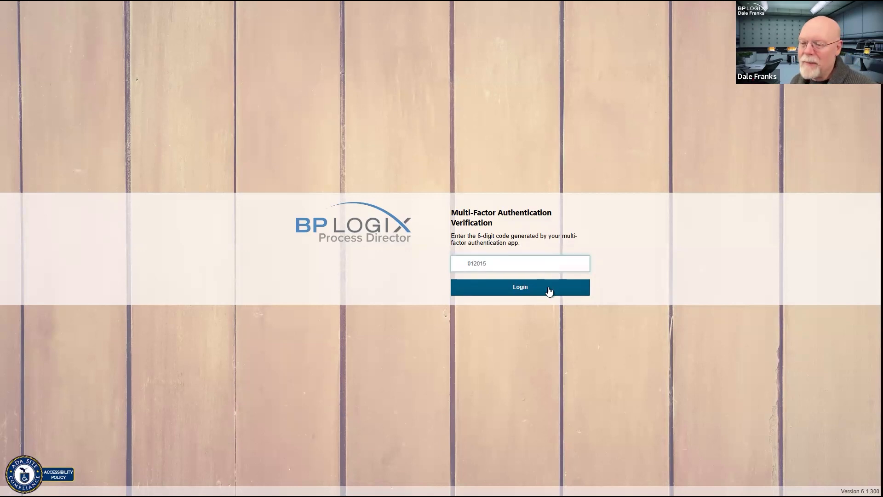
left_click(549, 290)
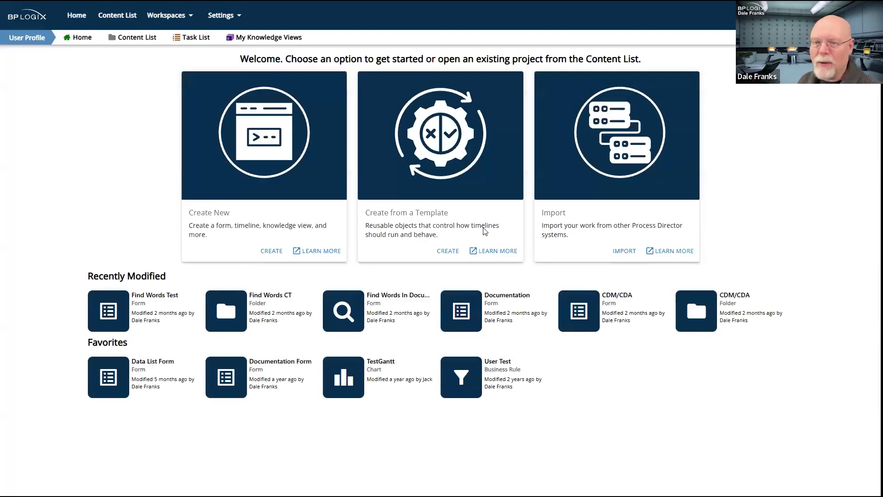
- Pin the Content List and expand Documentation > [Template Library]
left_click(118, 15)
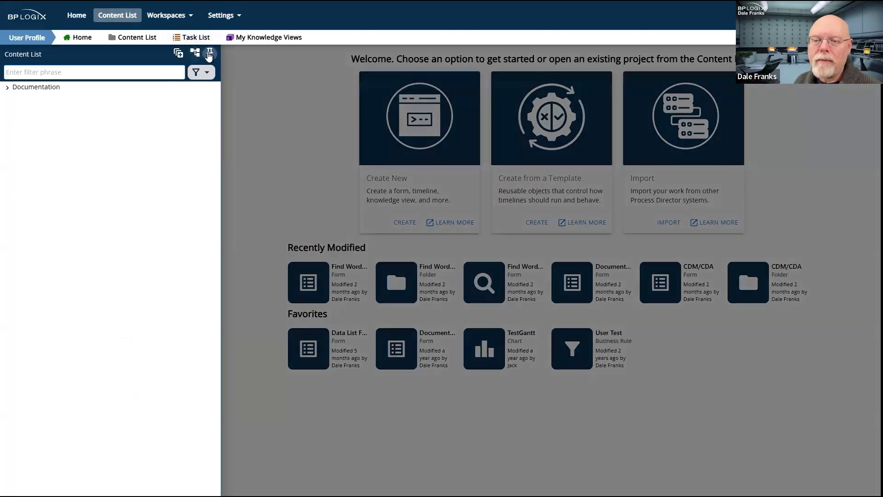
left_click(209, 54)
left_click(7, 88)
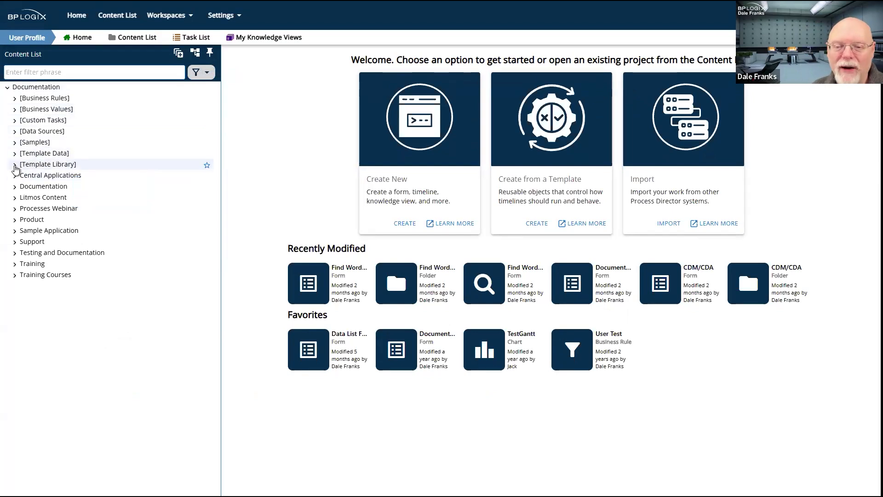
left_click(15, 165)
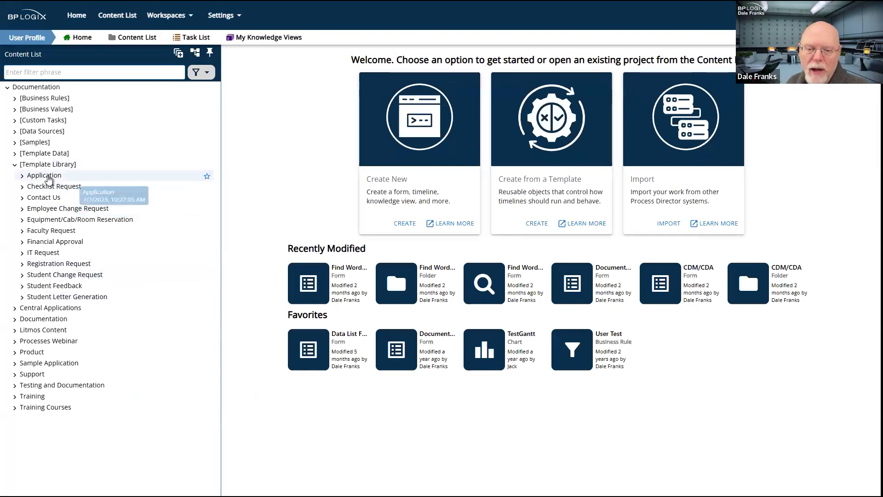
- List the Template Library's templates and open the Create new using Starter page
left_click(49, 178)
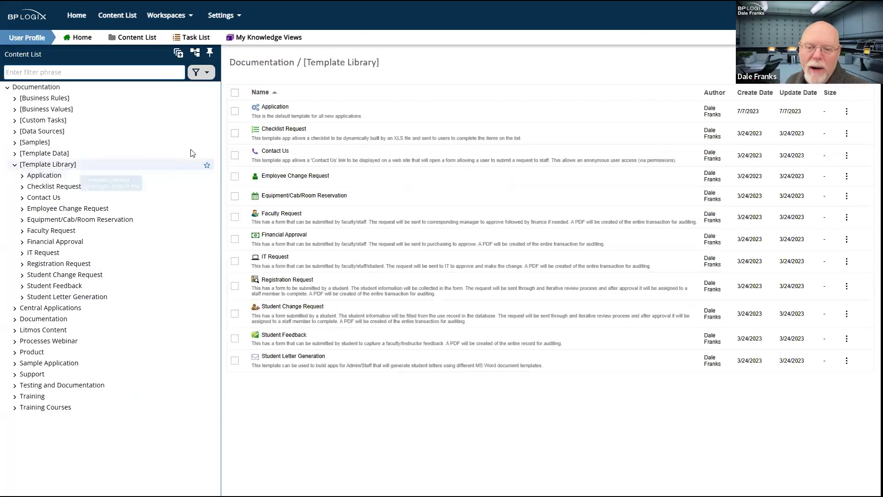
left_click(285, 197)
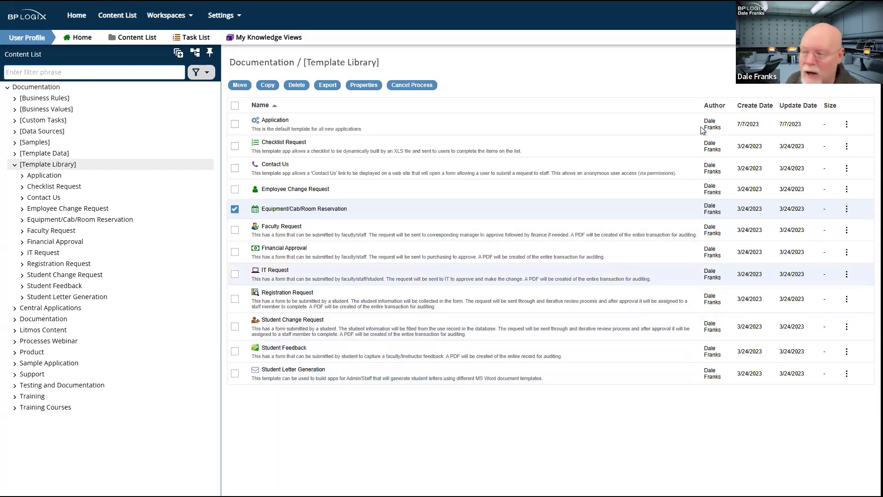
mouse_move(848, 62)
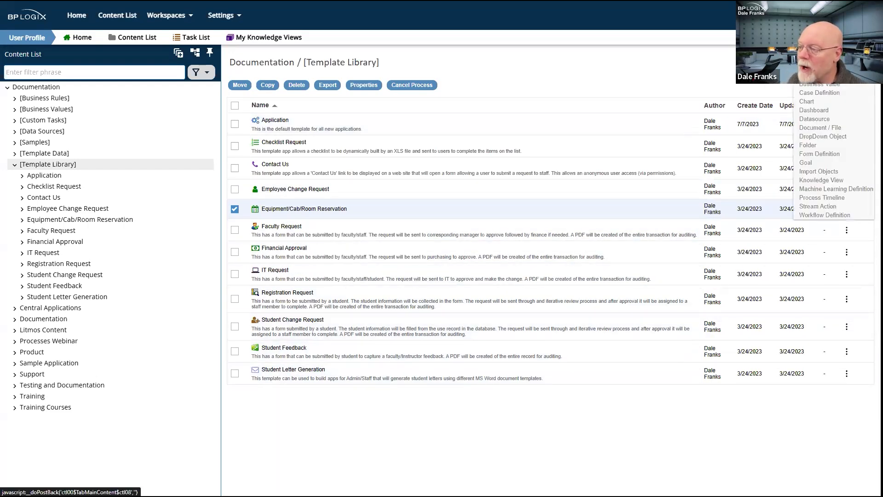
left_click(814, 67)
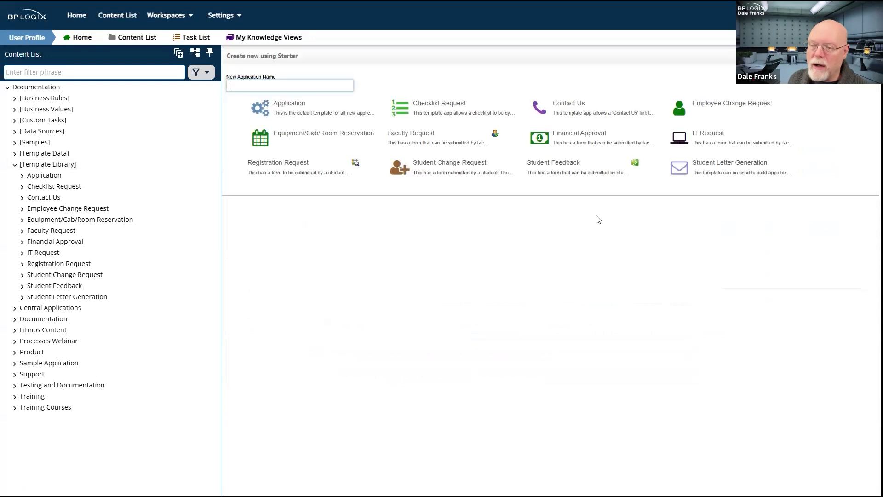
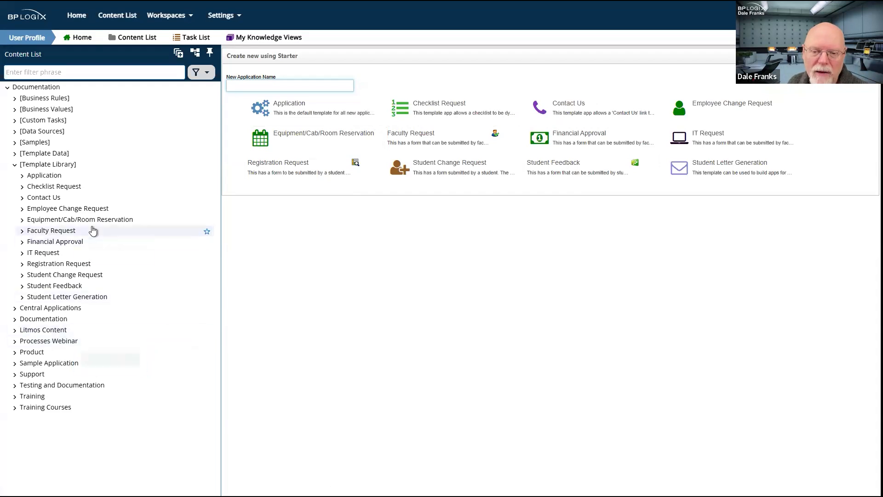
- List the twelve application templates, Application through Student Letter Generation, in Documentation > [Template Library]
left_click(60, 165)
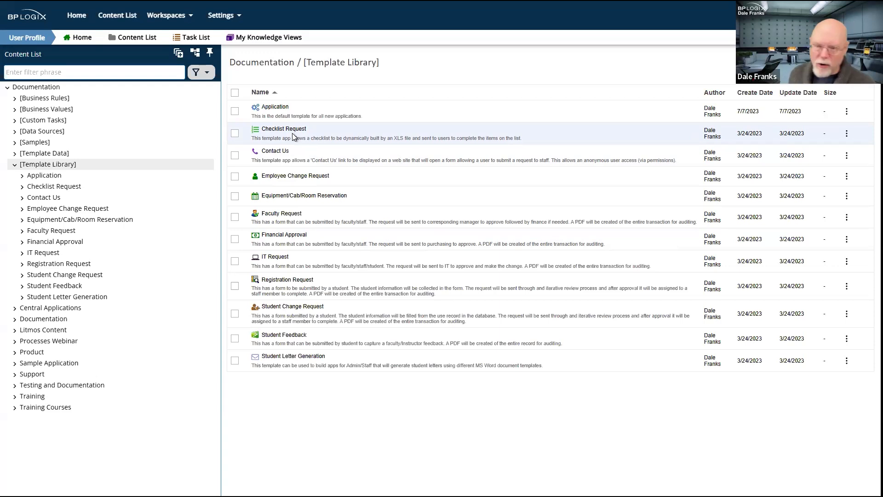
- Open the Application template and confirm its Business Rules and Knowledge Views folders are empty
left_click(276, 107)
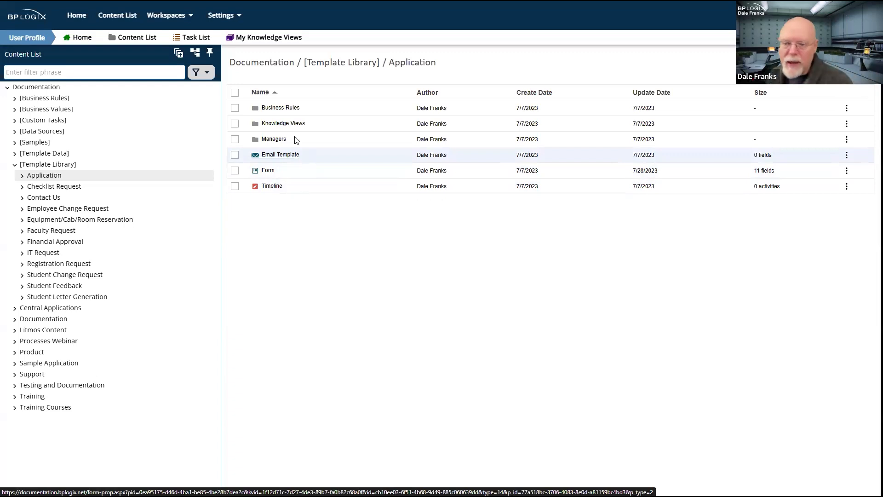
left_click(283, 108)
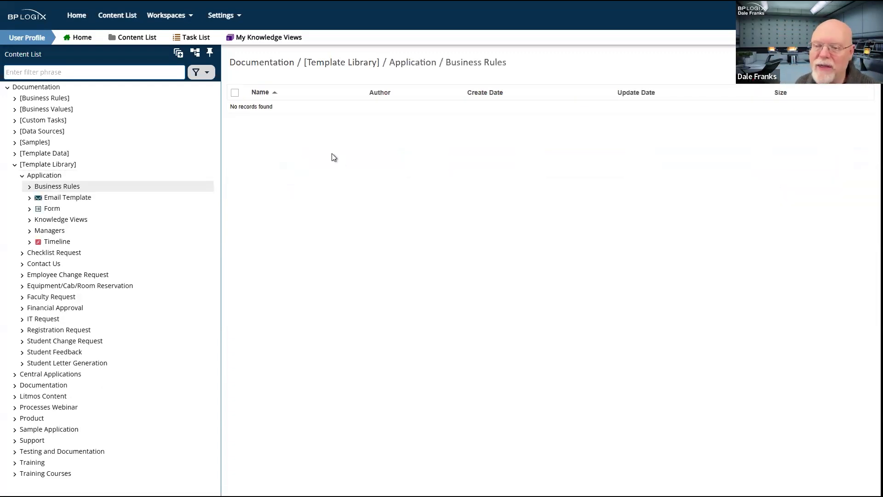
key("alt+Left")
left_click(283, 123)
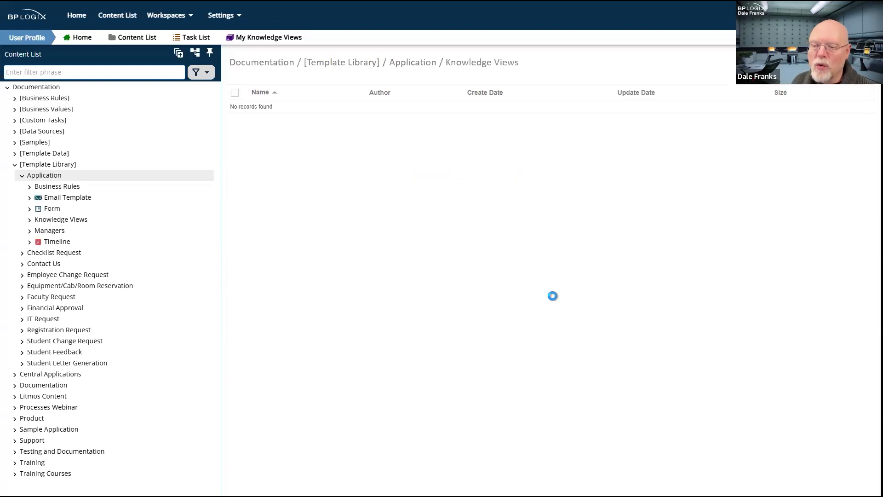
key("alt+Left")
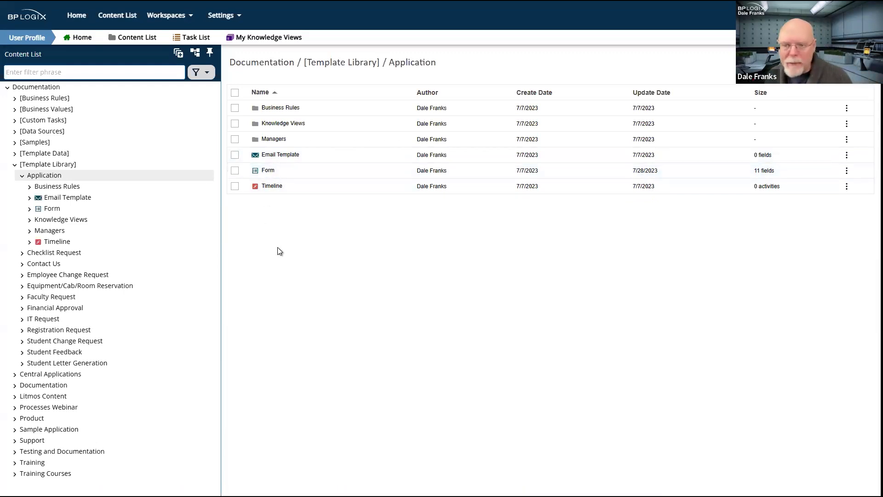
- Open the Application Form in its layout editor, deleting then restoring the BP Logix header logo
left_click(261, 171)
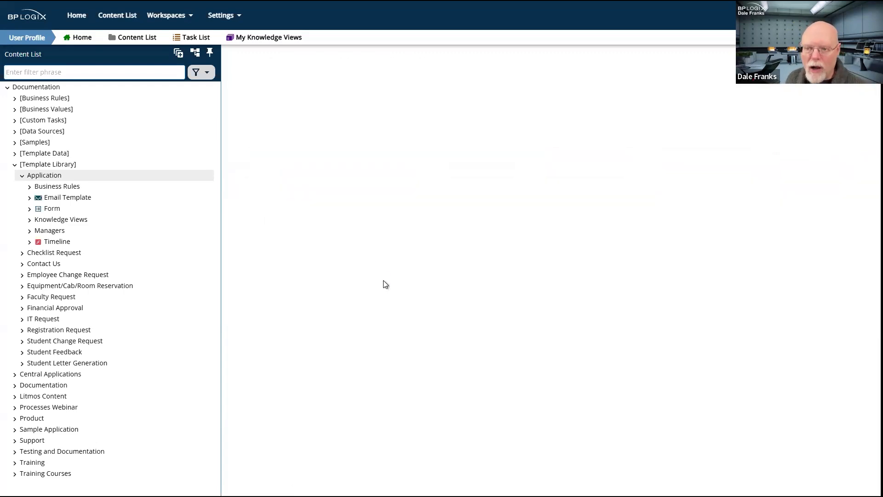
left_click(237, 82)
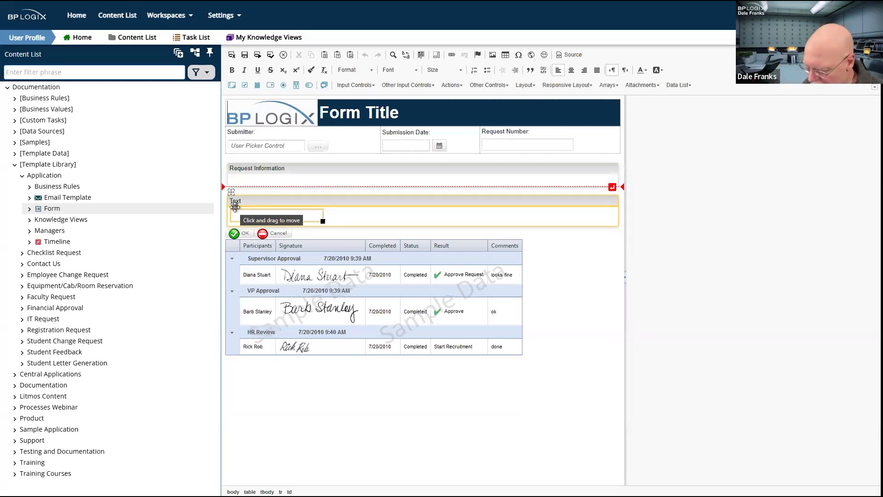
key("Delete")
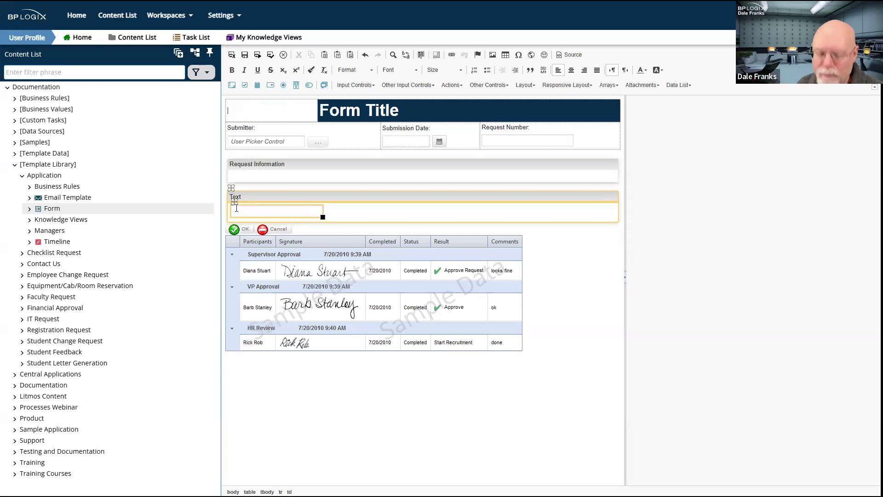
key("ctrl+z")
- Rename the Text section's input control to 'cccx', then delete it
left_click(236, 207)
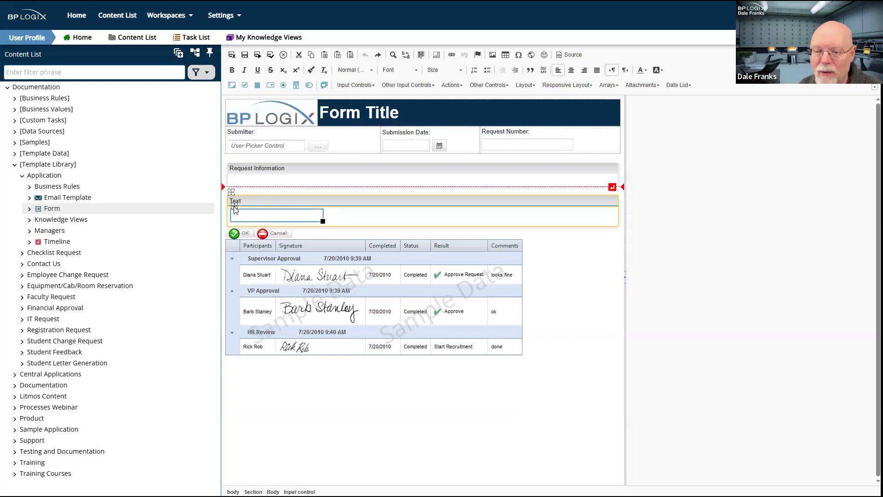
key("BackSpace")
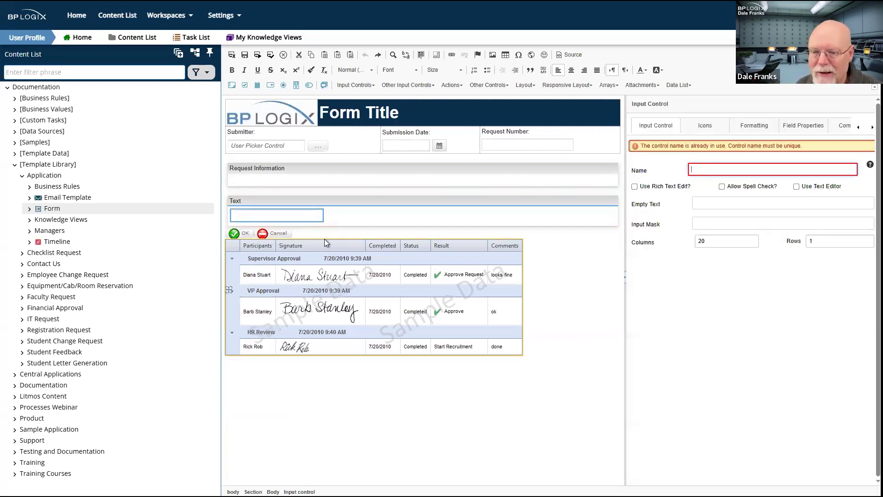
type("cccx")
left_click(361, 221)
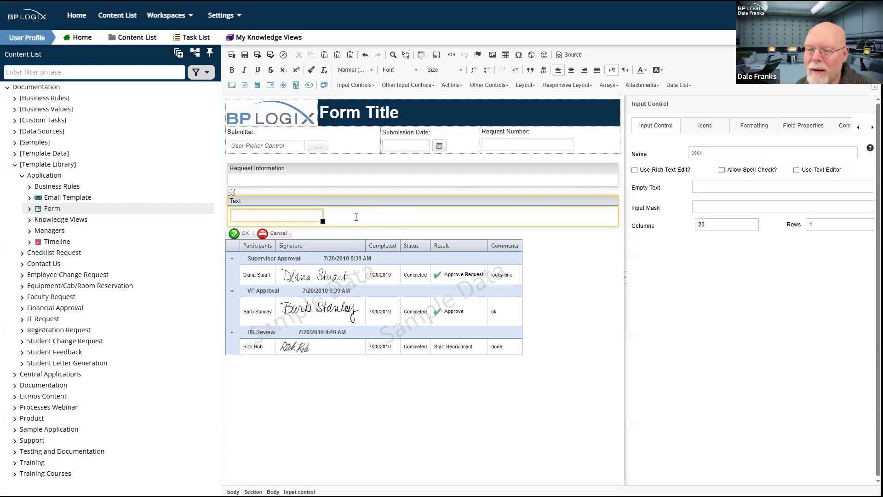
left_click(332, 217)
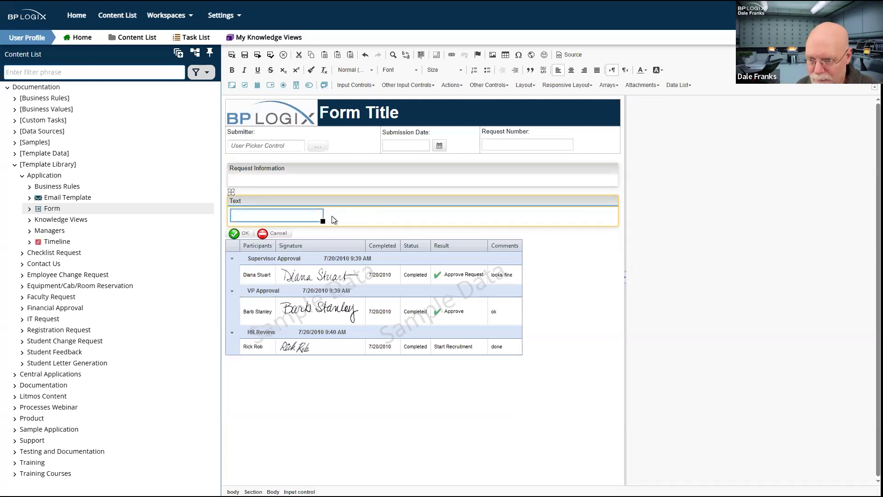
key("Delete")
left_click(508, 379)
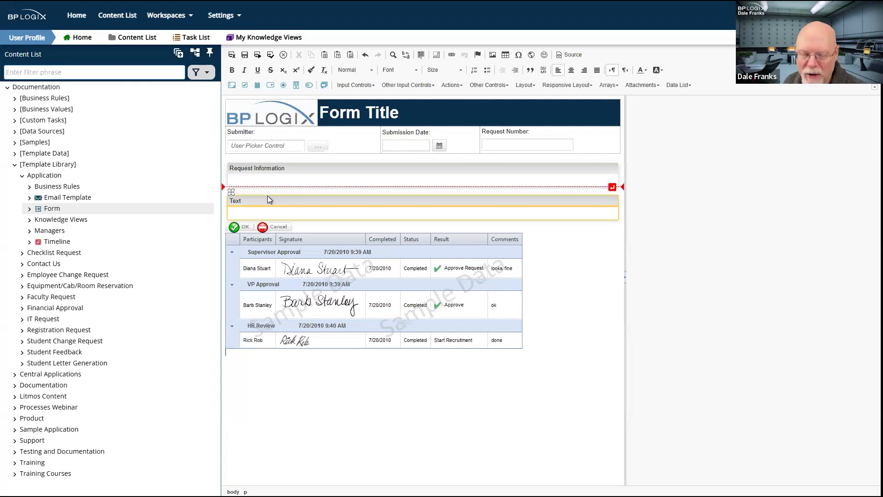
left_click(270, 177)
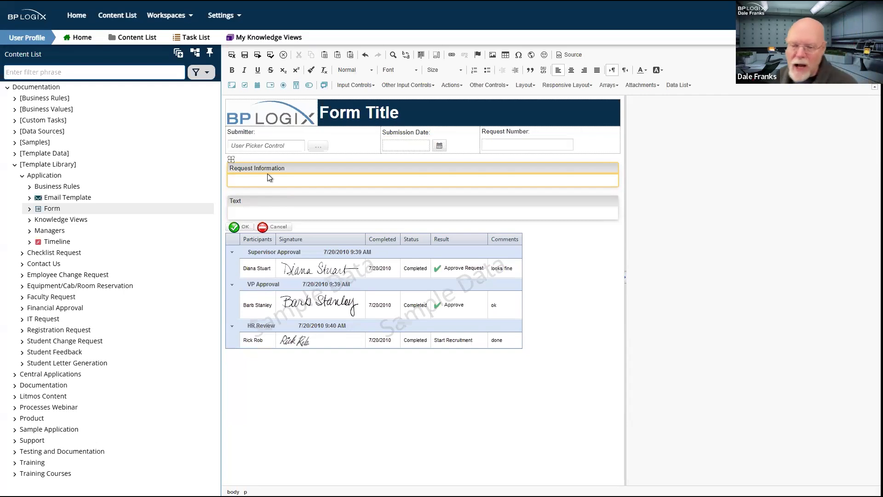
left_click(282, 228)
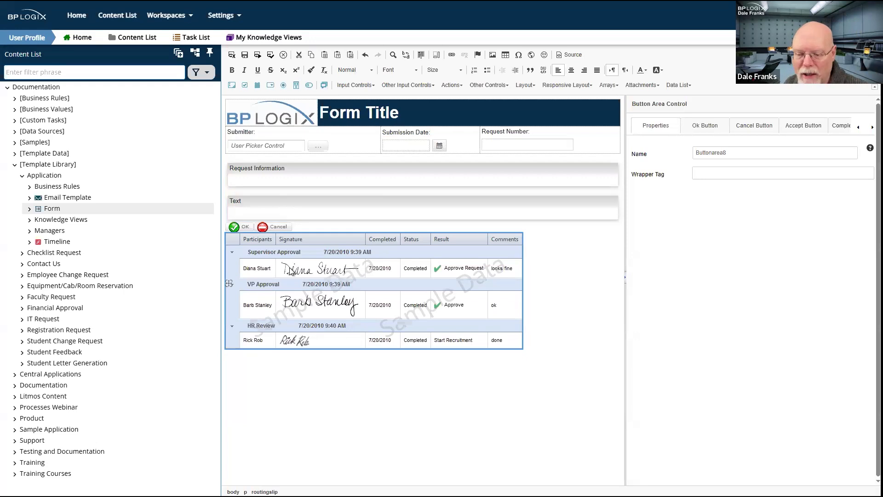
left_click(291, 272)
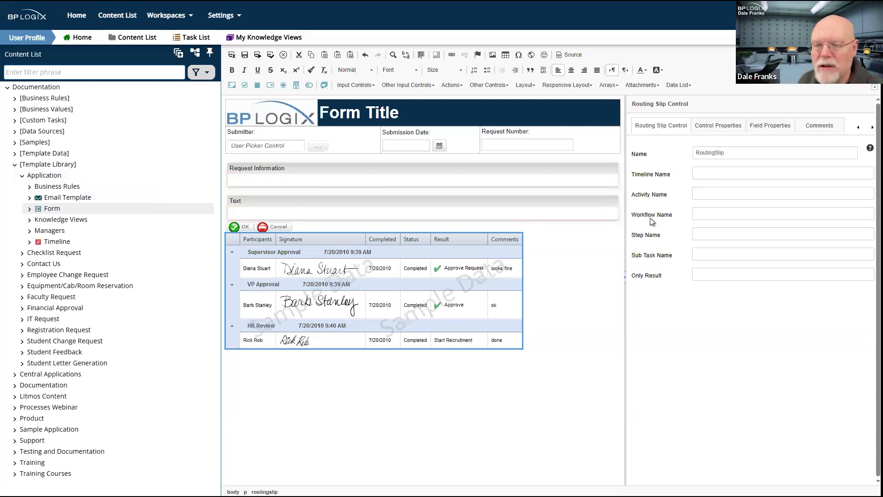
left_click(561, 284)
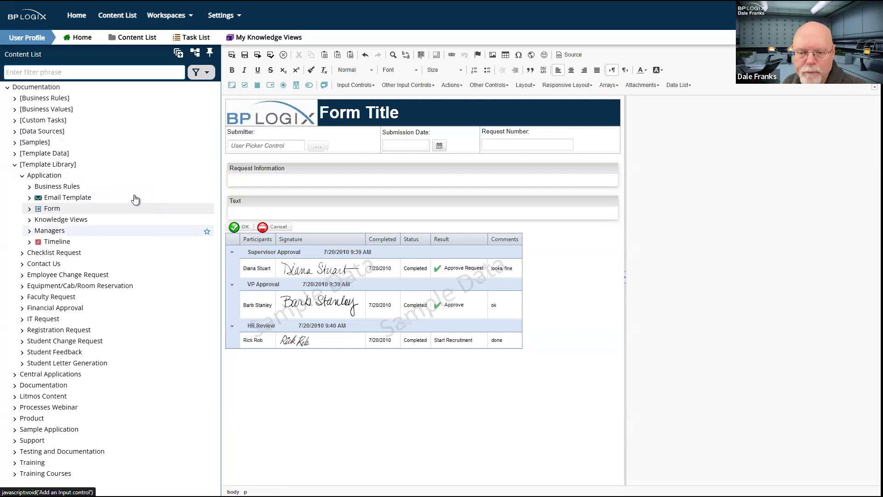
- Return to the Form's properties, discarding unsaved form changes, and expand its Options settings
left_click(69, 209)
key("Return")
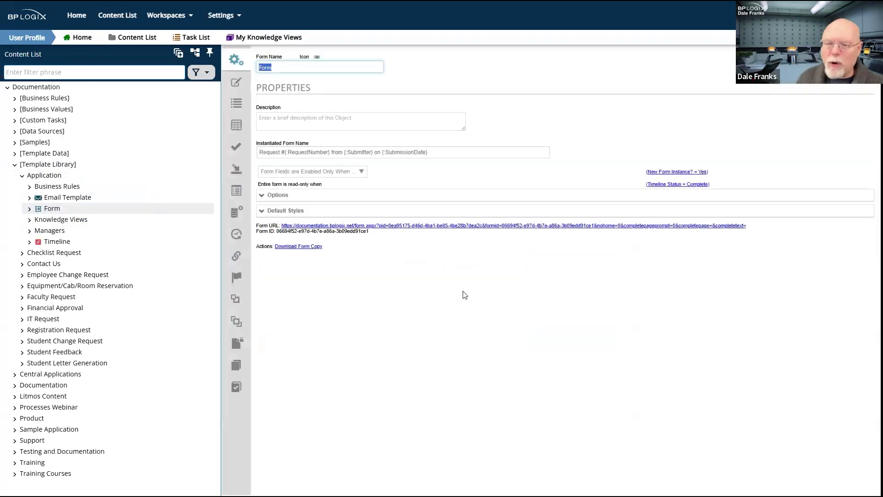
left_click(283, 195)
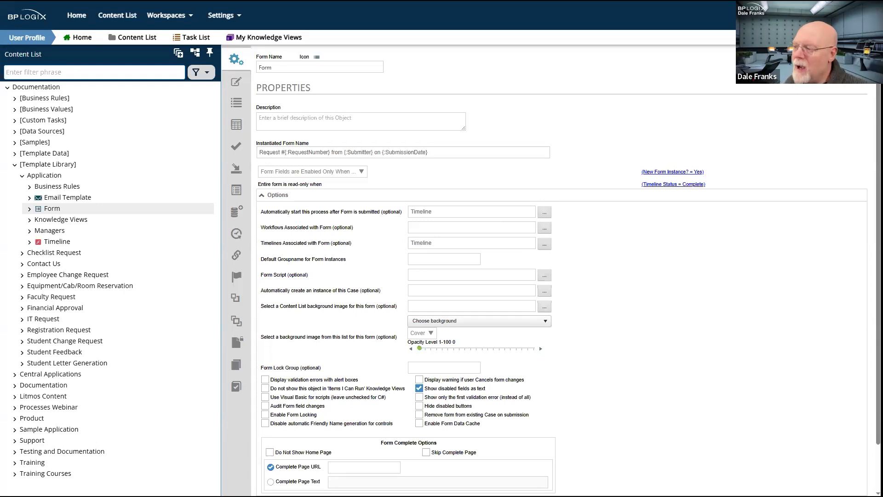
mouse_move(837, 67)
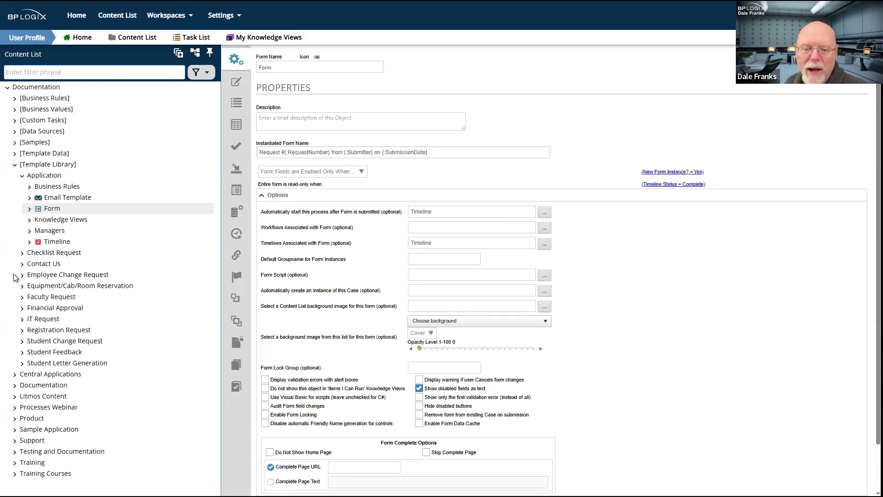
- Open the Timeline's Options to see its linked Form and Email Template
left_click(54, 241)
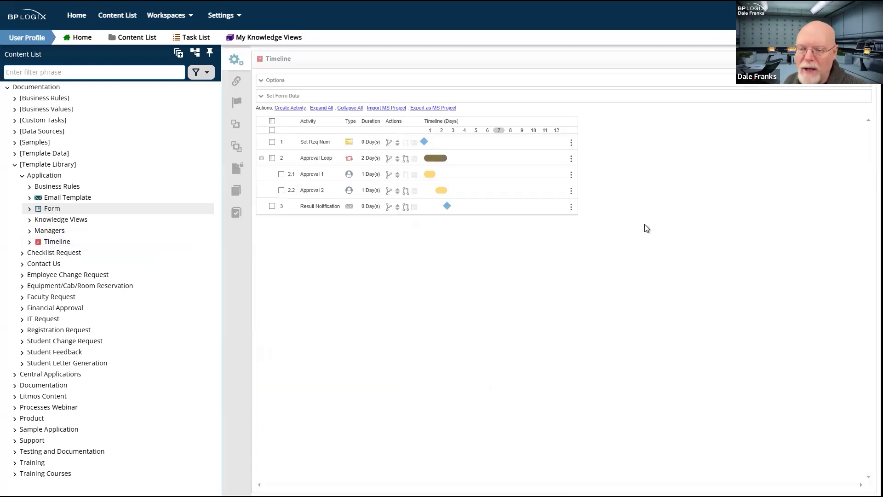
left_click(276, 80)
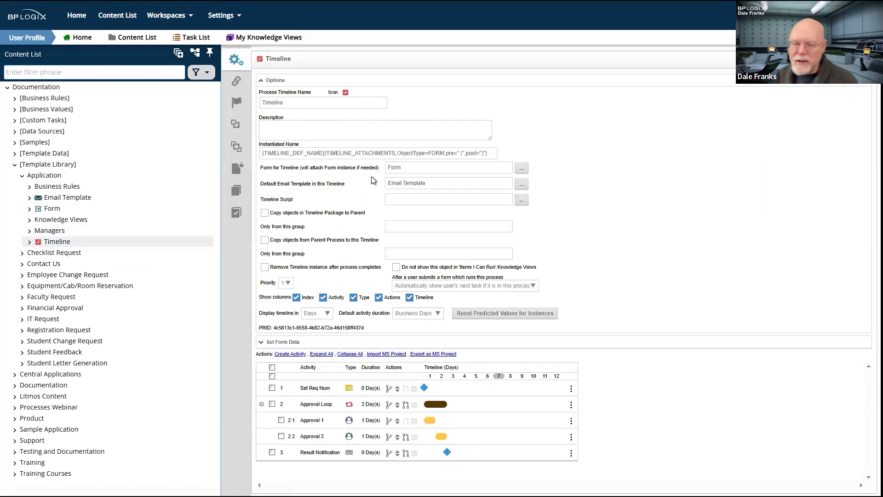
left_click(411, 168)
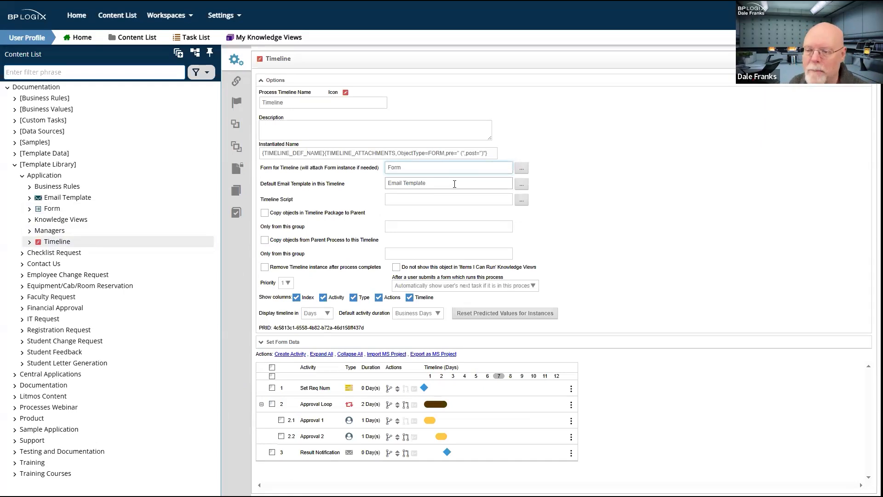
- Collapse the Timeline Options and view Approval Loop's Approval 1 and Approval 2 activities
left_click(275, 80)
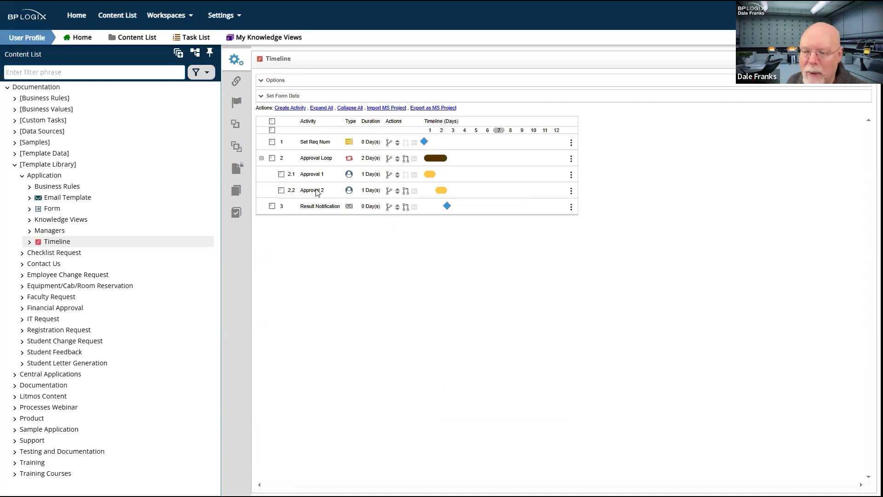
mouse_move(349, 175)
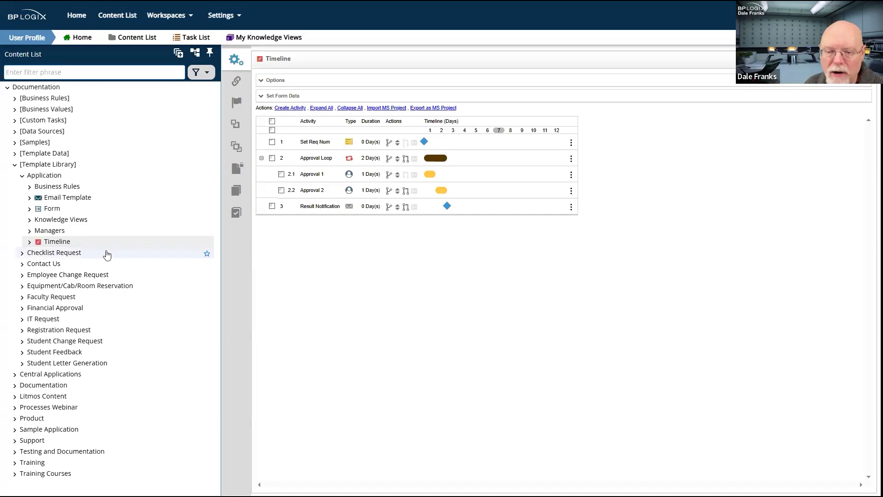
- Edit the Email Template layout and inspect its Email User, Click here link and envelope settings
left_click(71, 199)
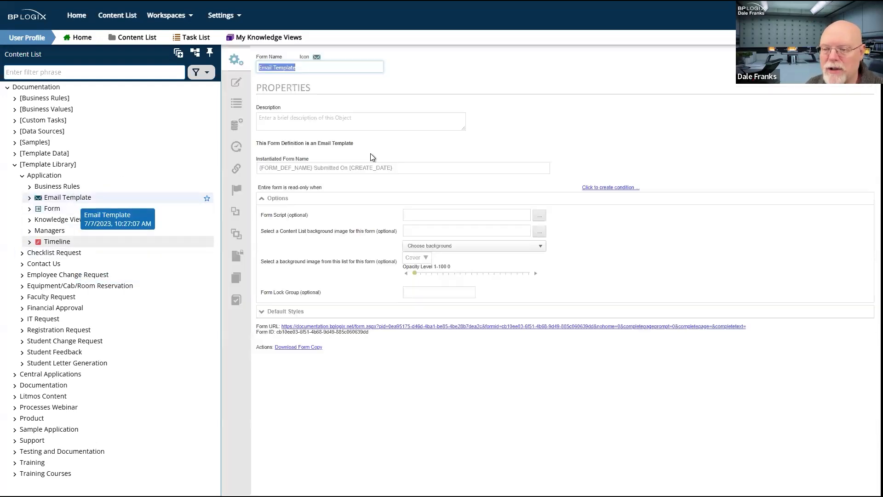
left_click(236, 83)
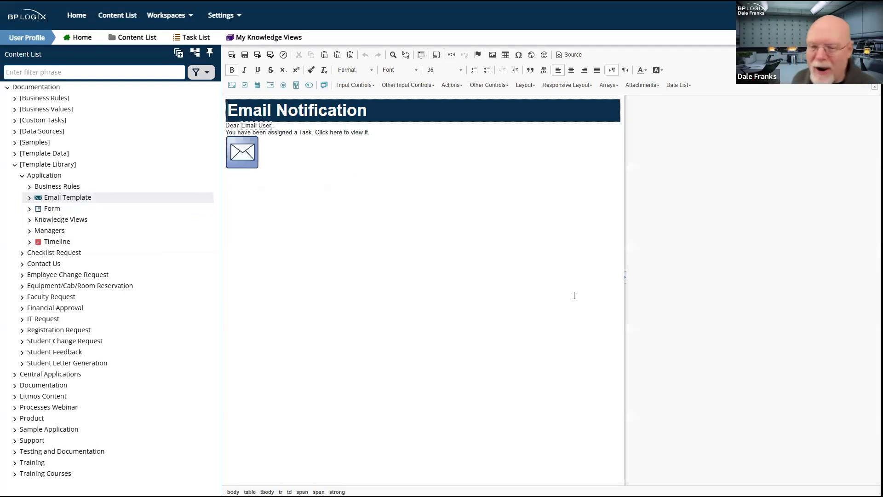
left_click(440, 112)
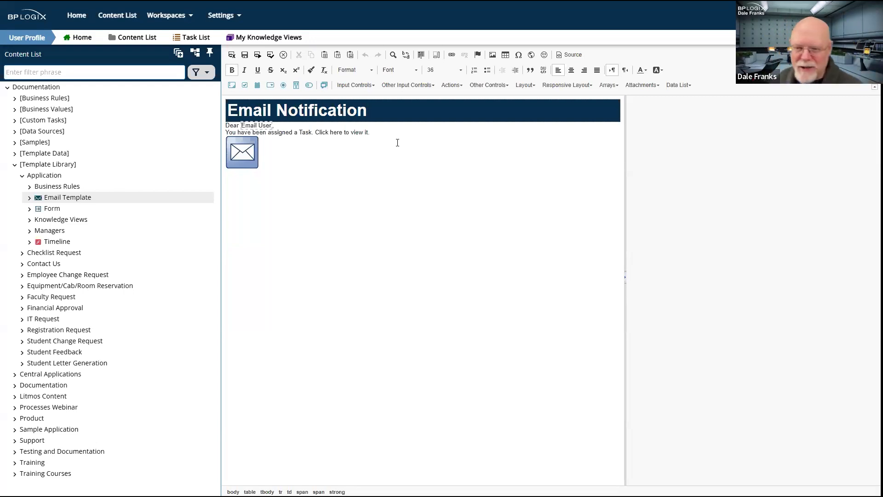
left_click(400, 179)
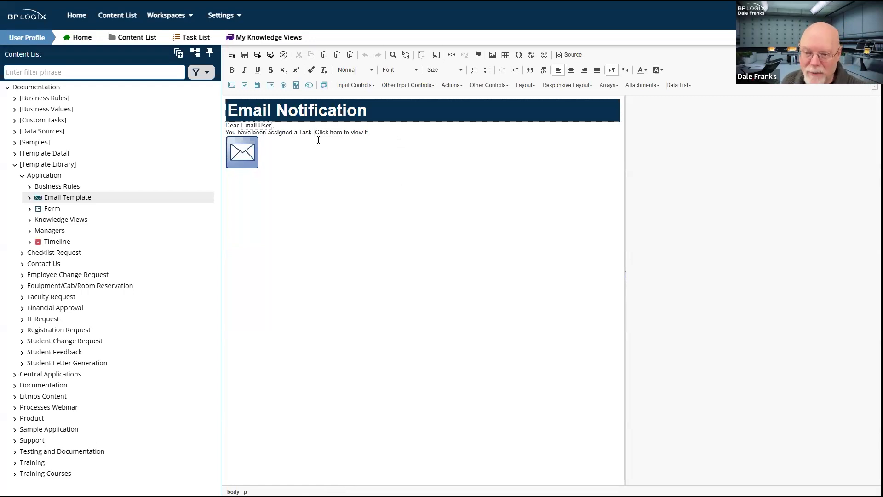
left_click(265, 129)
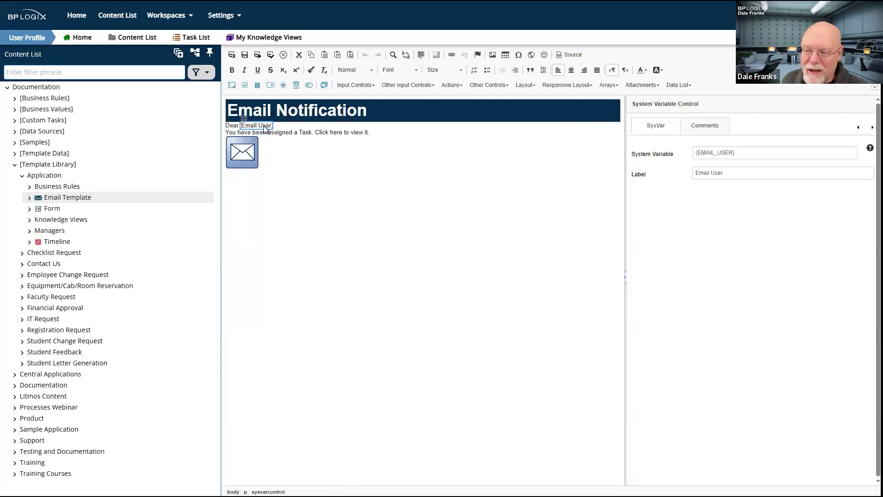
left_click(336, 132)
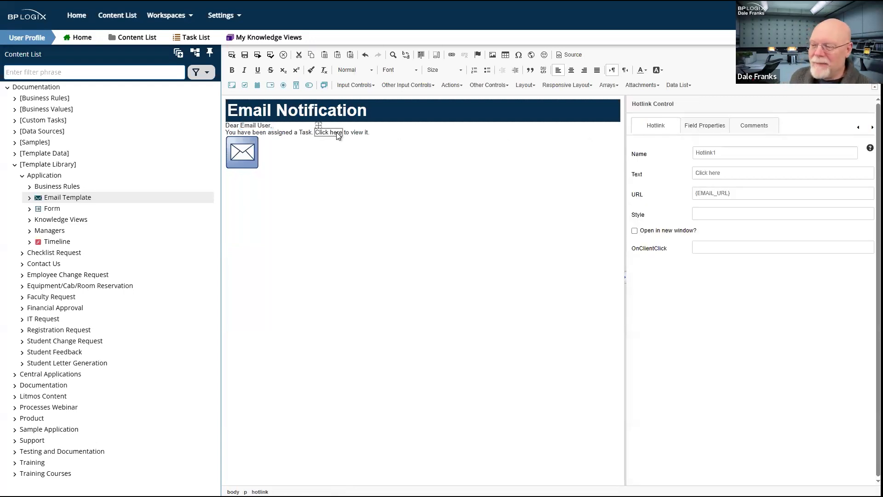
left_click(256, 148)
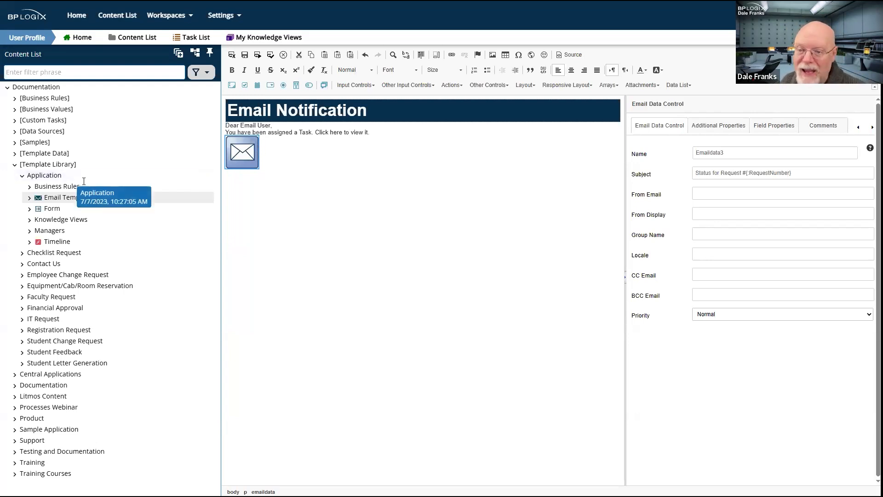
- Review the Application's Email Template and Form properties, then return to the Template Library listing
left_click(50, 180)
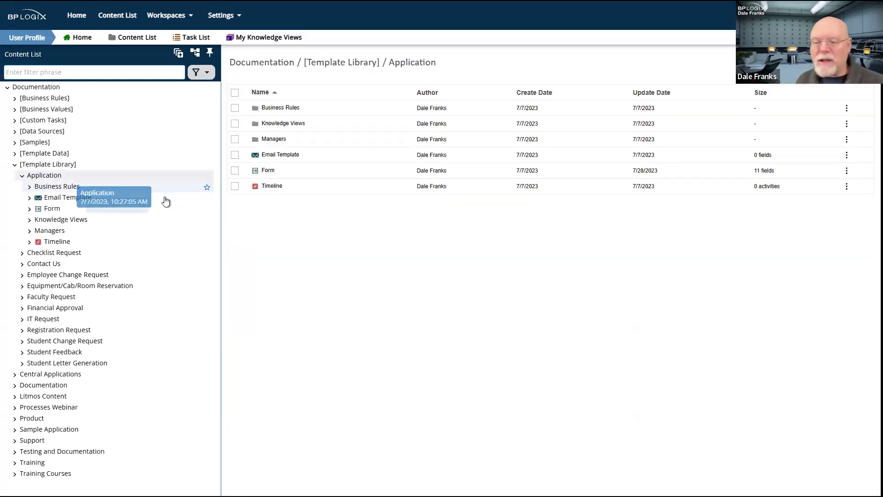
left_click(265, 170)
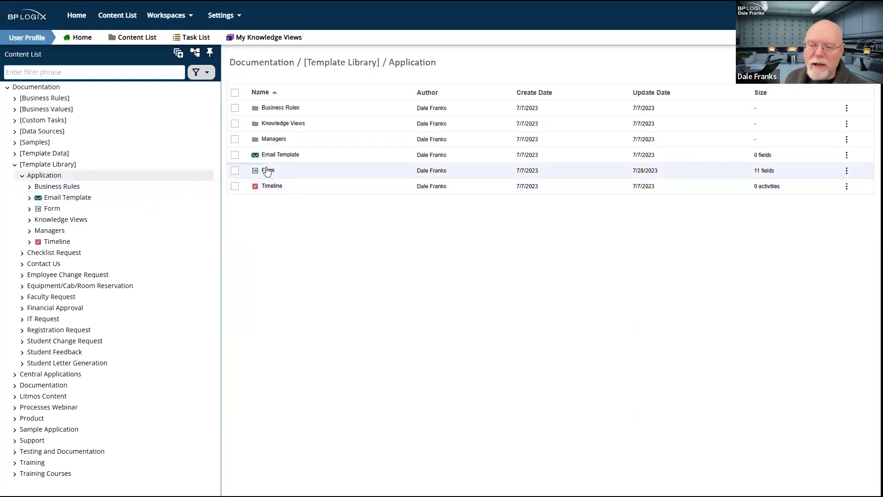
left_click(267, 170)
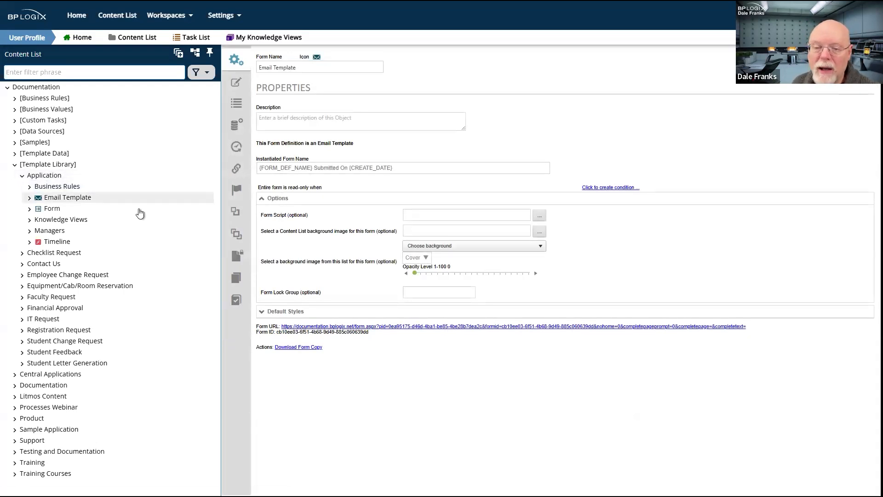
left_click(52, 208)
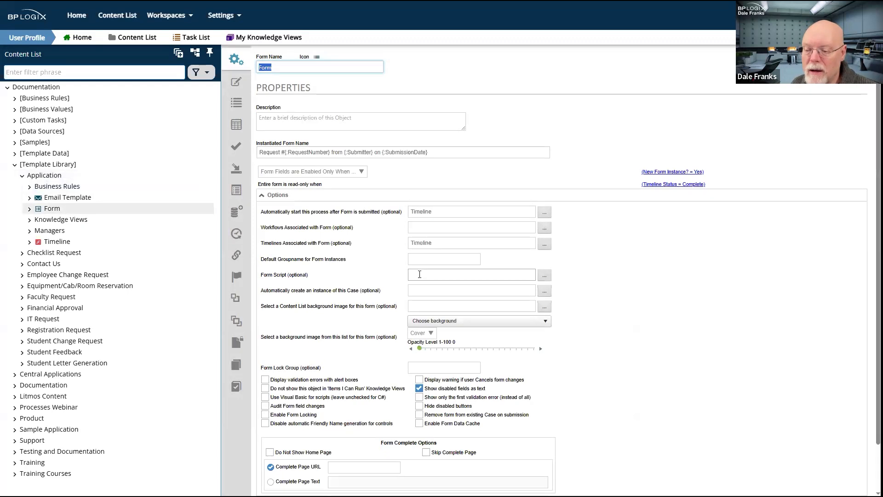
scroll(348, 313, "down", 1)
scroll(348, 312, "down", 1)
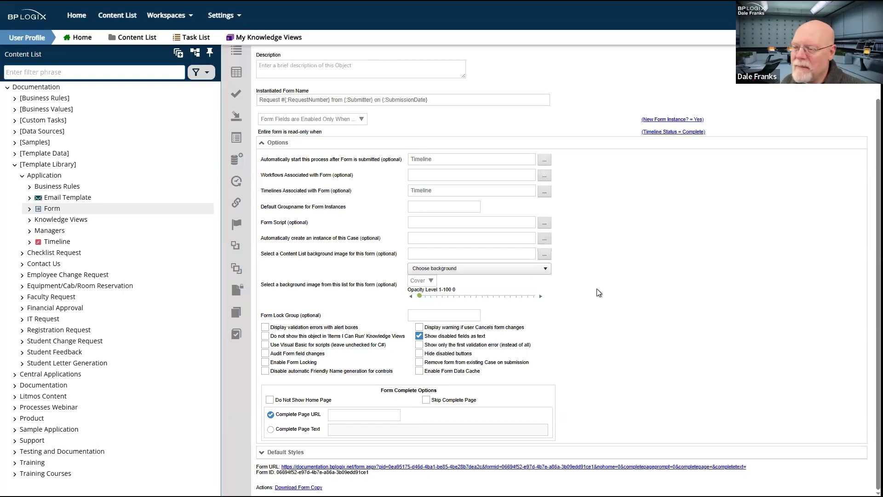
scroll(623, 279, "up", 2)
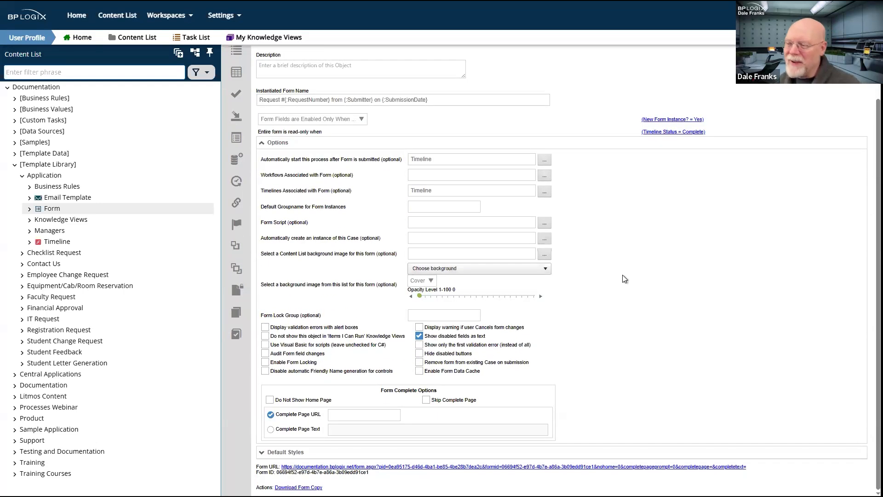
scroll(624, 279, "down", 2)
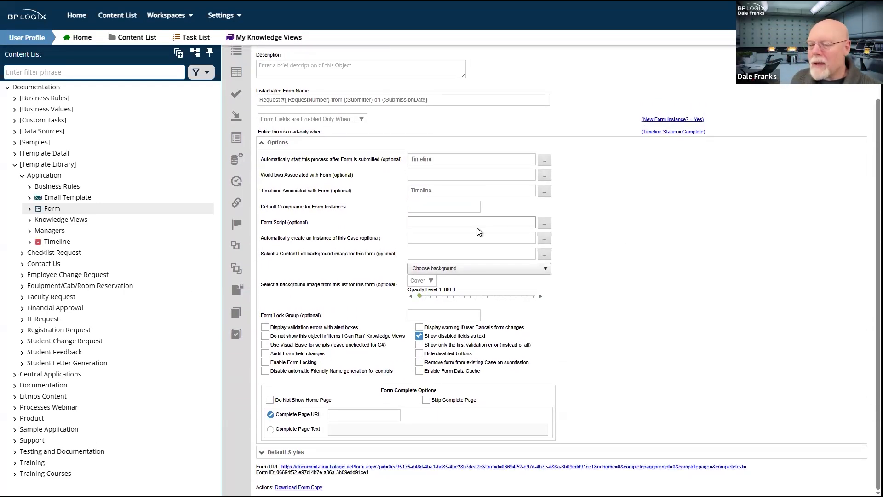
left_click(61, 169)
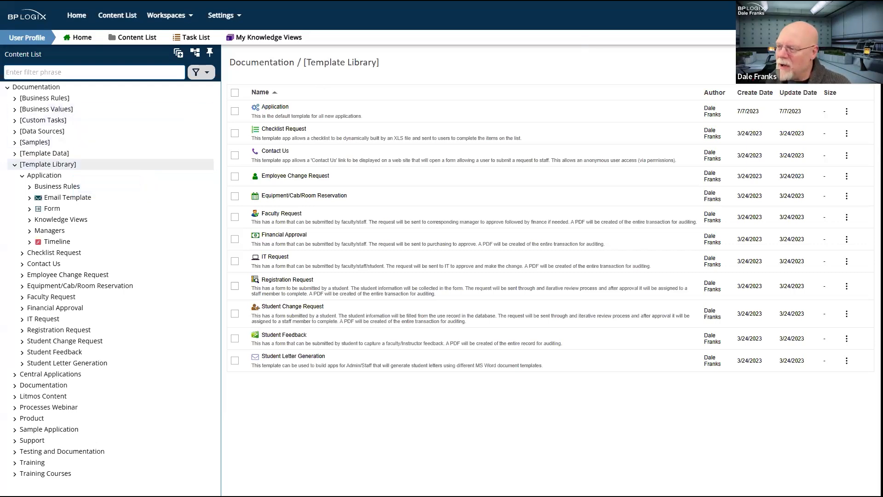
- Open Create new using Starter and select the empty New Application Name field
left_click(813, 66)
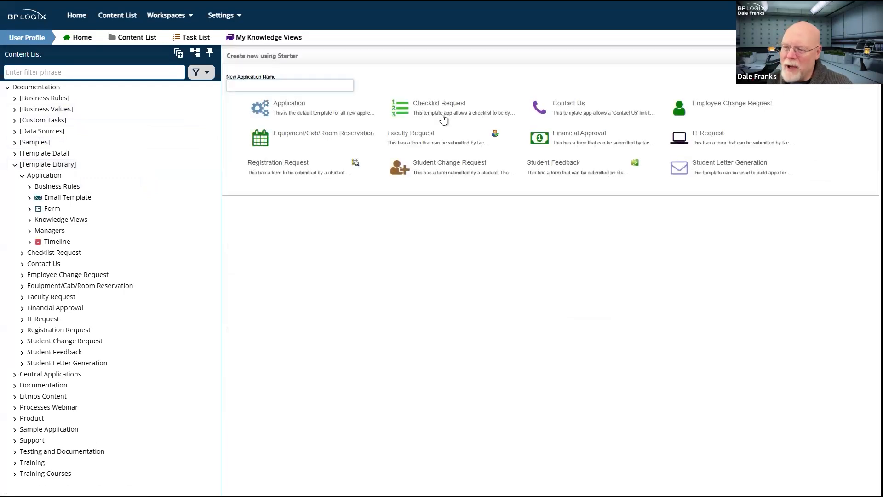
left_click(278, 86)
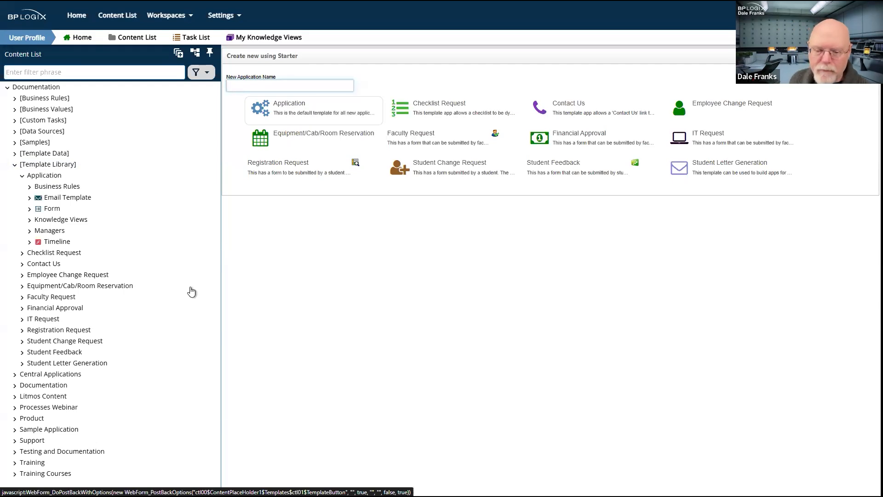
- From Training Courses, open Create new using Starter and select the New Application Name field
left_click(51, 474)
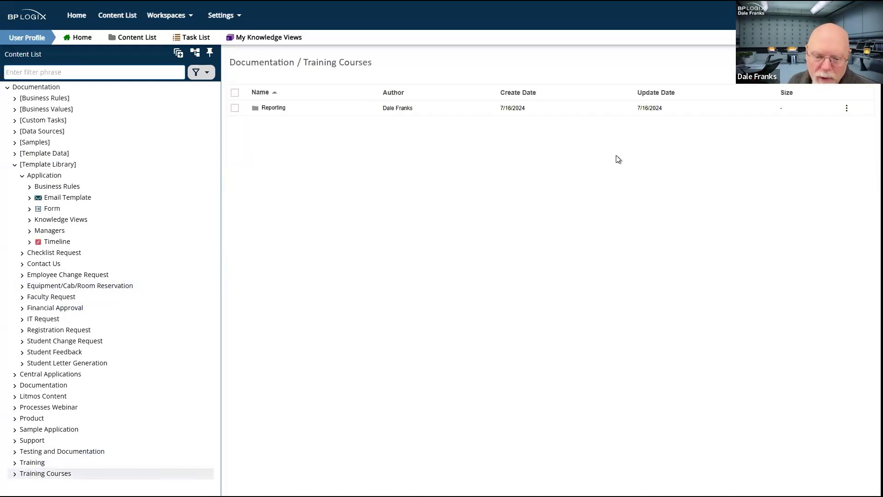
left_click(846, 63)
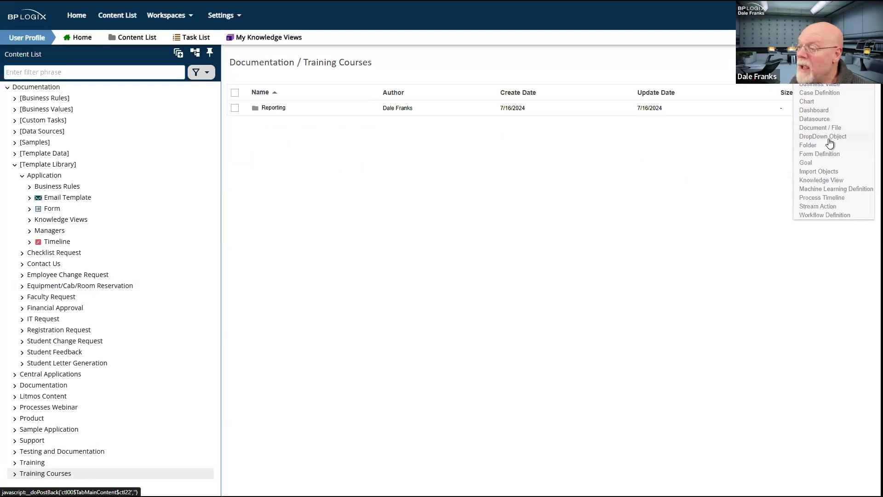
left_click(822, 75)
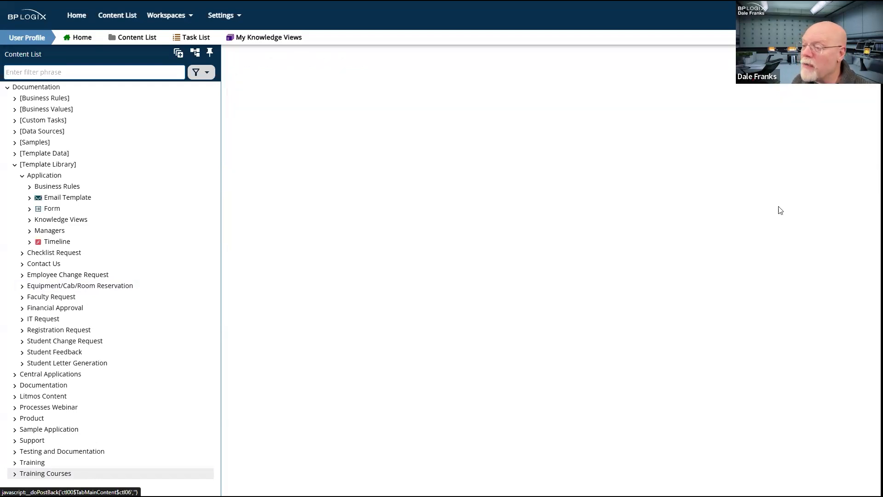
left_click(277, 84)
- Name the new application 'Webinar', build it from the Application template, and confirm its creation
type("Webin a")
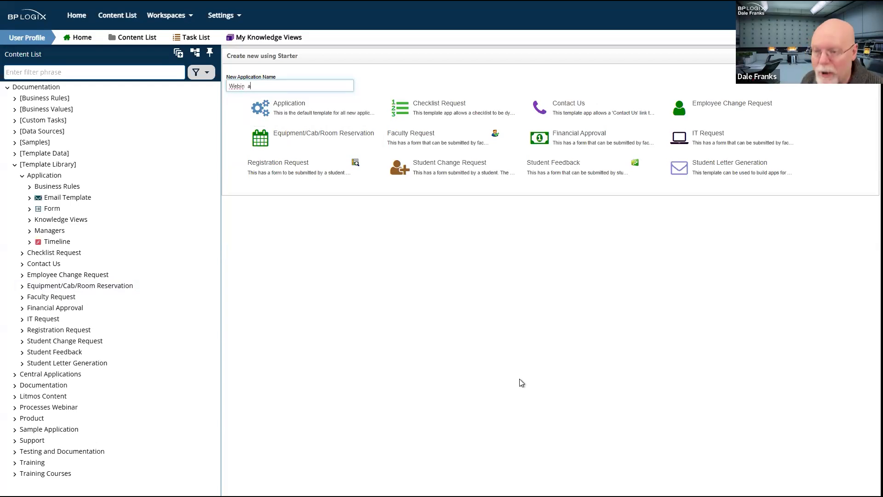
type("\\\\")
key("BackSpace")
key("BackSpace")
key("BackSpace")
type("a")
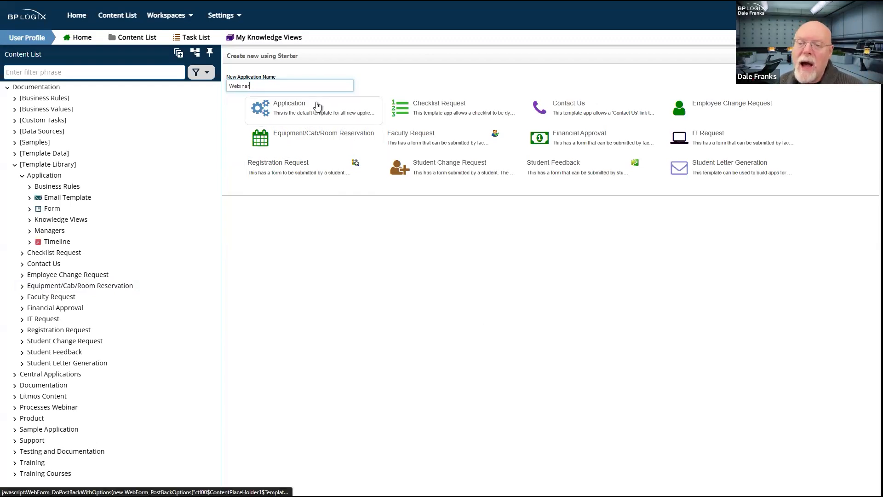
left_click(285, 110)
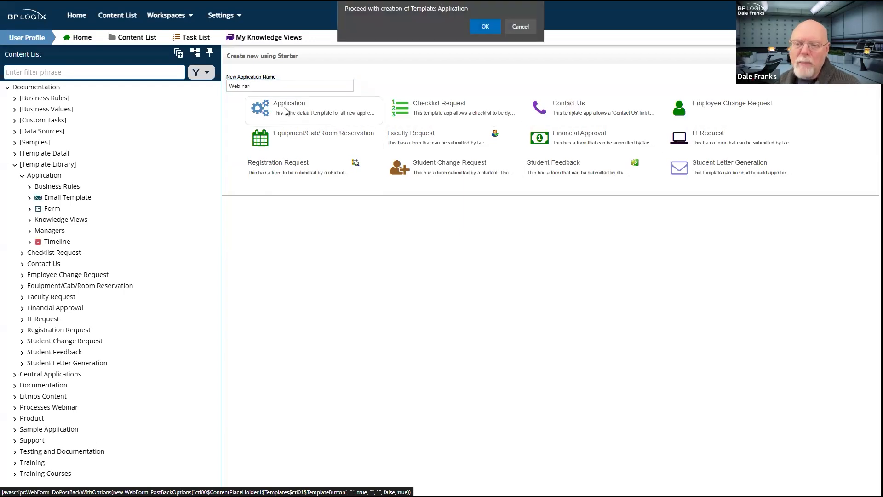
left_click(484, 26)
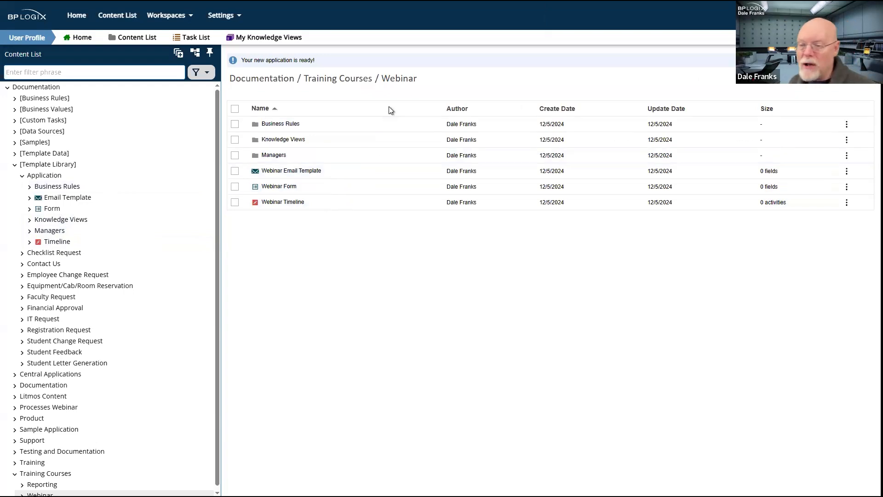
left_click_drag(416, 79, 385, 81)
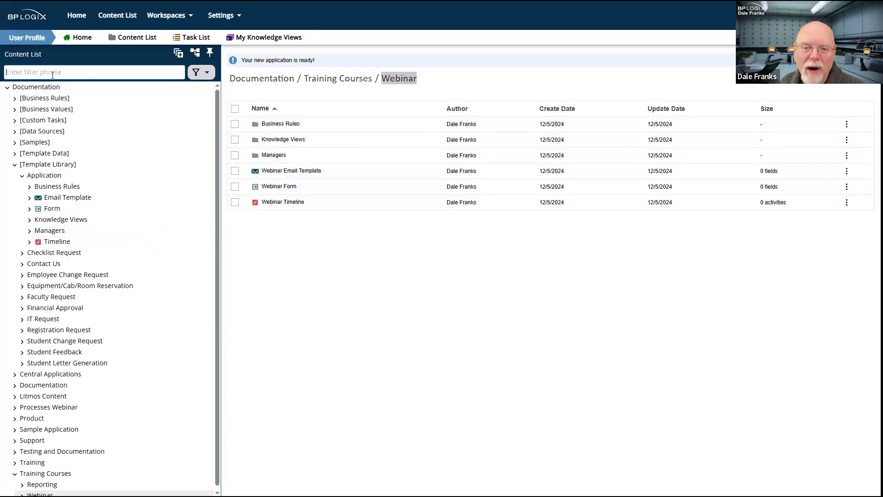
type("web")
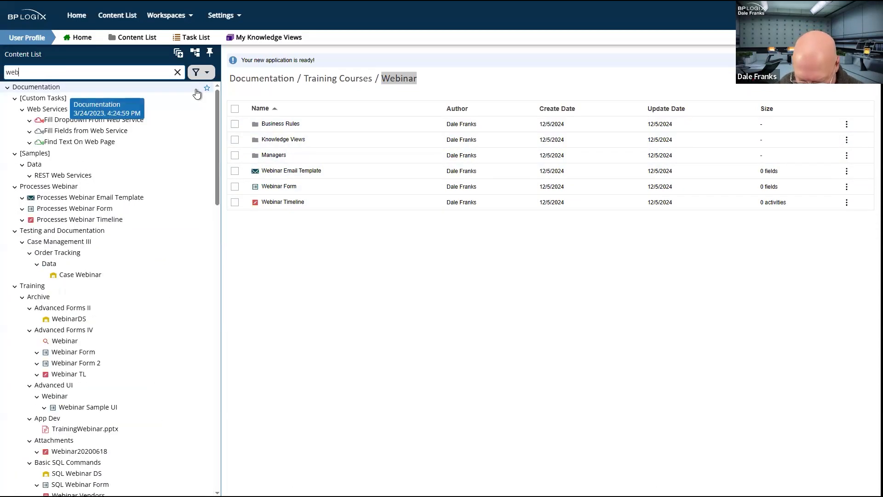
type("ina")
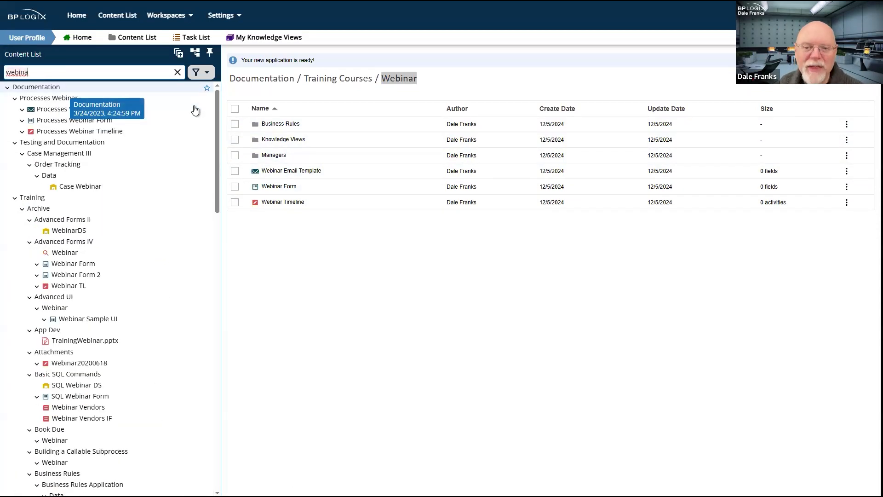
scroll(180, 203, "down", 7)
scroll(181, 206, "down", 13)
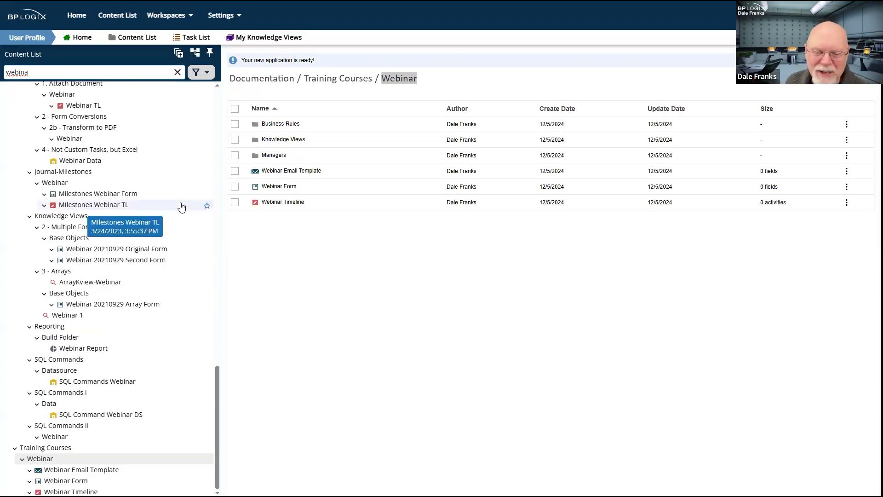
scroll(181, 204, "up", 10)
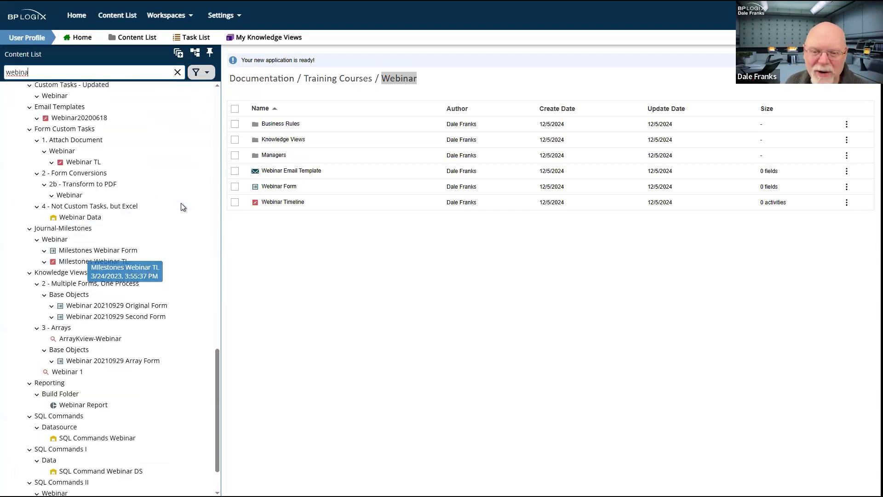
left_click(177, 73)
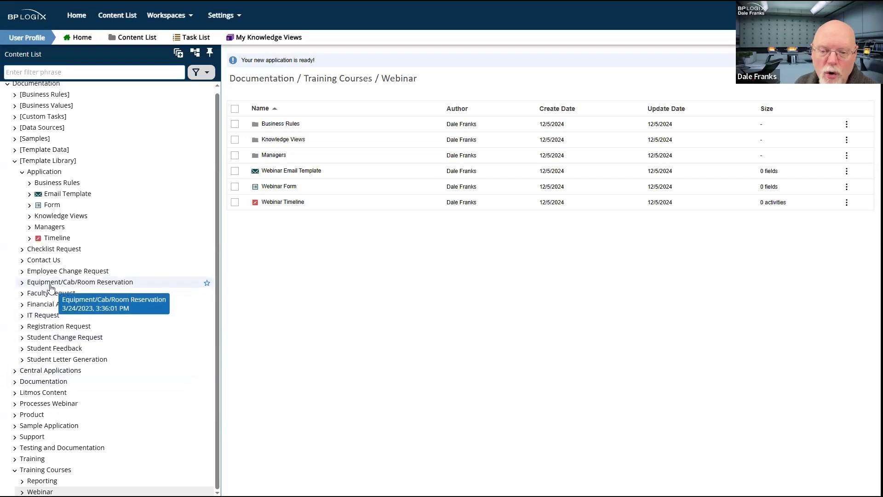
- Select Webinar in the Training Courses listing, delete it with 'Yes, delete it!', and acknowledge the success message
left_click(36, 470)
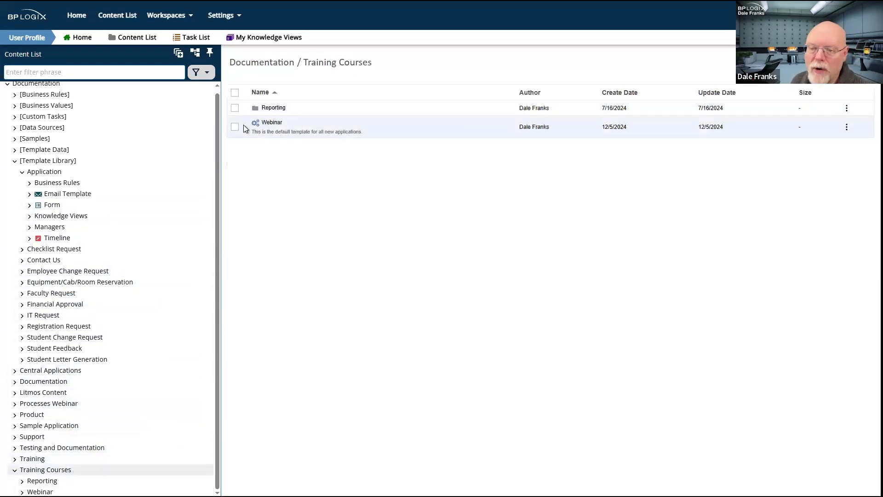
left_click(236, 128)
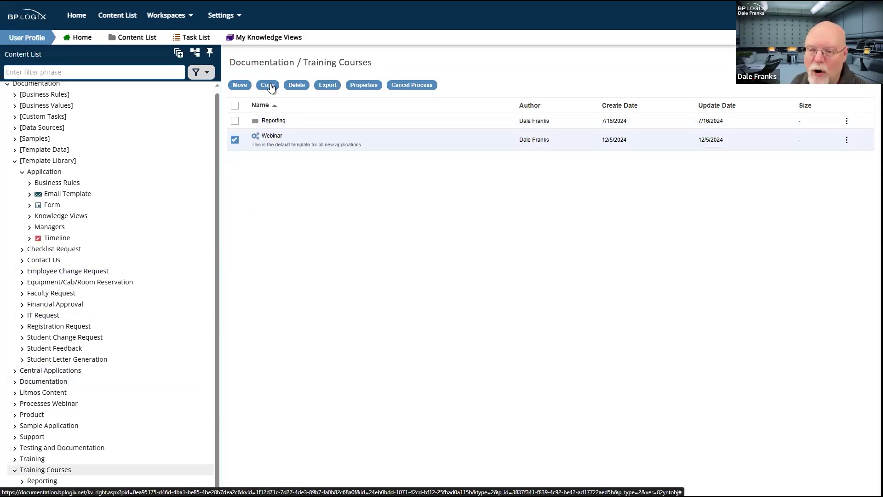
left_click(296, 85)
left_click(540, 340)
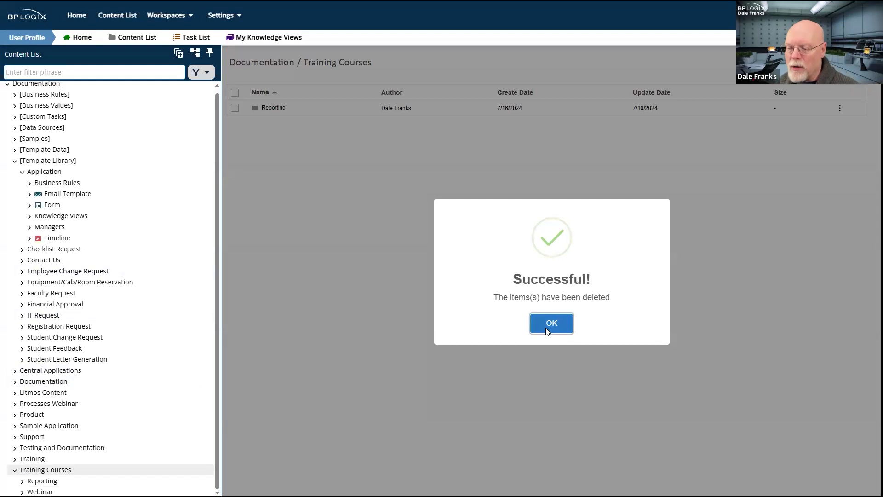
left_click(545, 328)
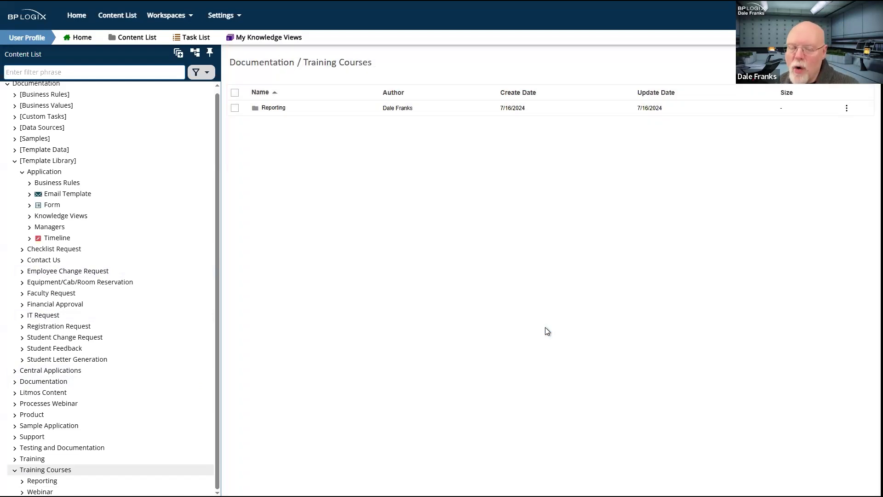